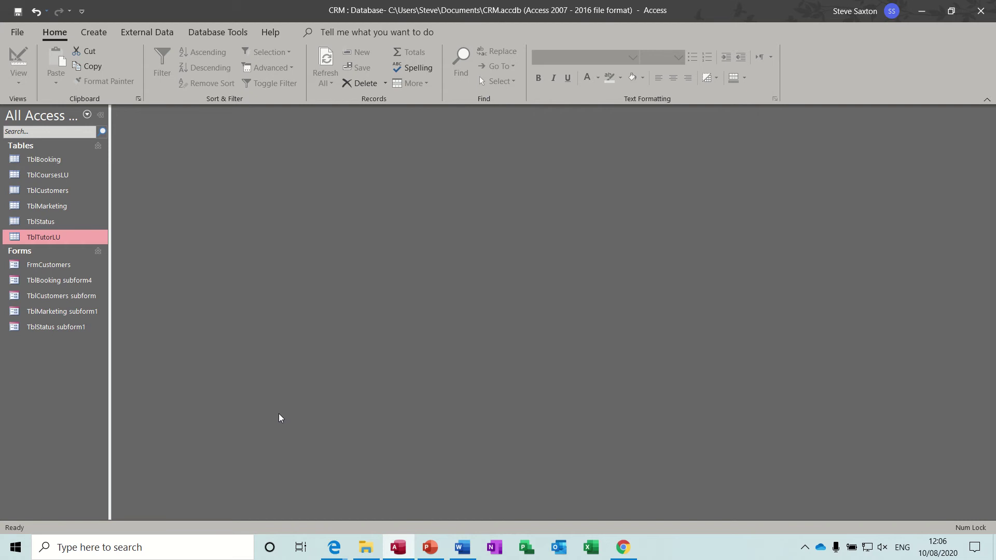
Step: In FrmCustomers, browse the GaugeUK, IT's Easy, Amac and Wendys customer records
{"action": "double_click", "coordinate": [63, 267]}
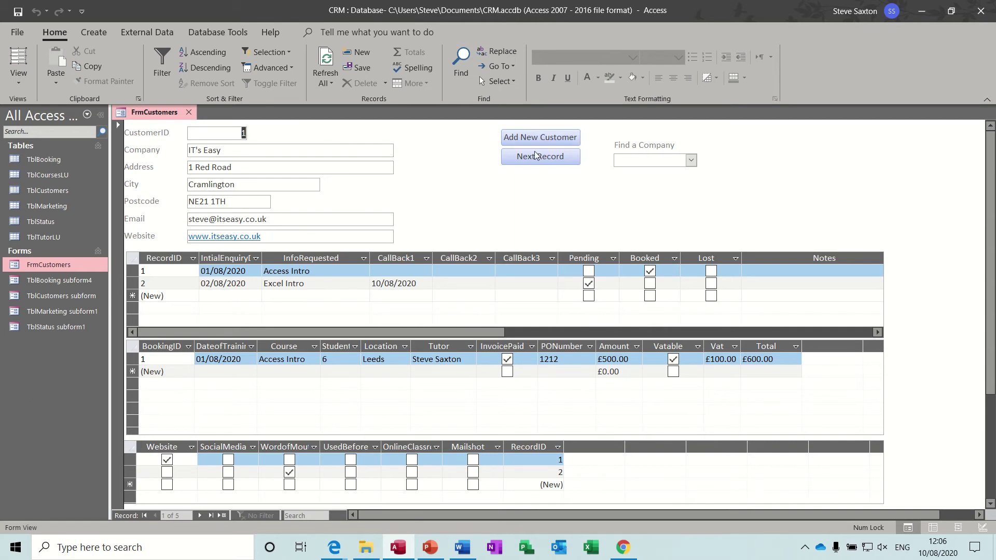
{"action": "left_click", "coordinate": [691, 160]}
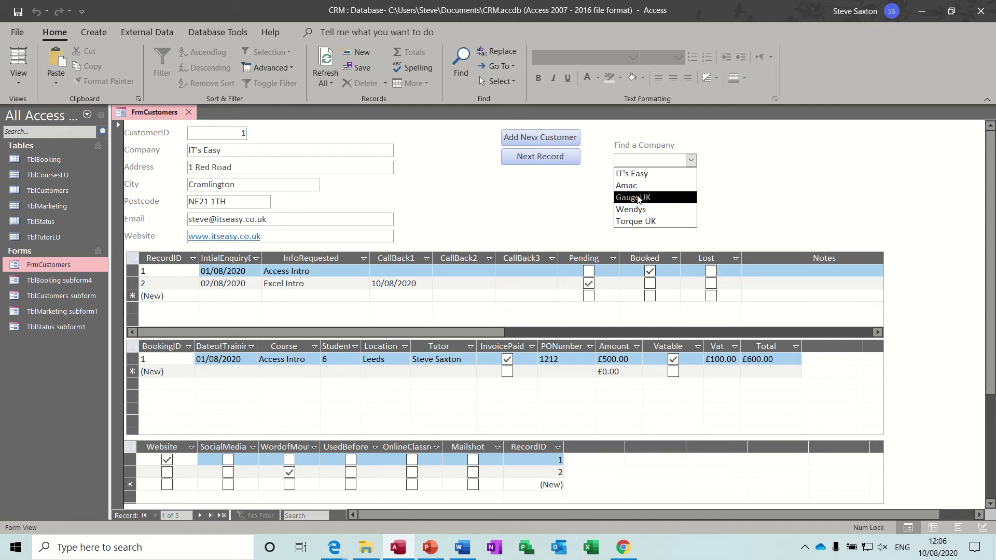
{"action": "left_click", "coordinate": [636, 199]}
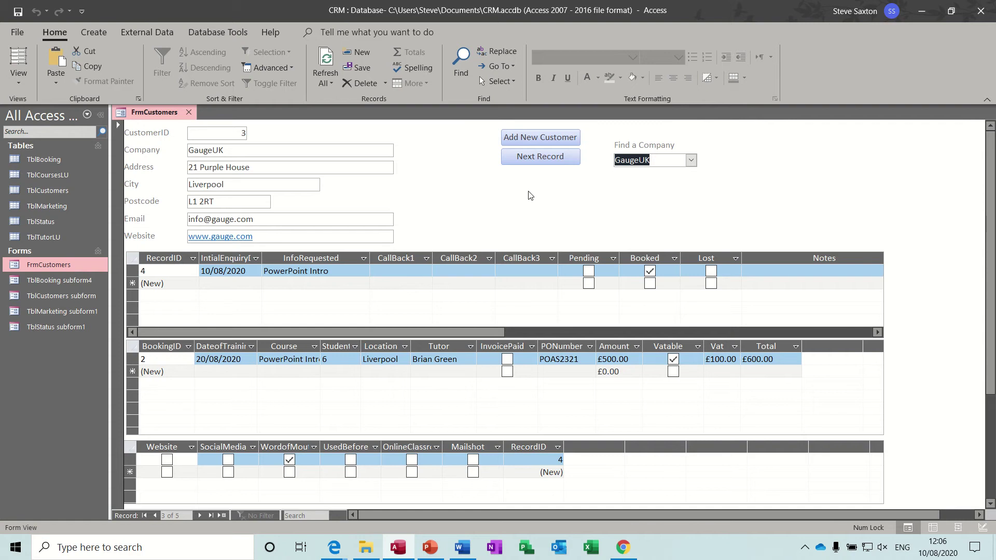
{"action": "left_click", "coordinate": [691, 160]}
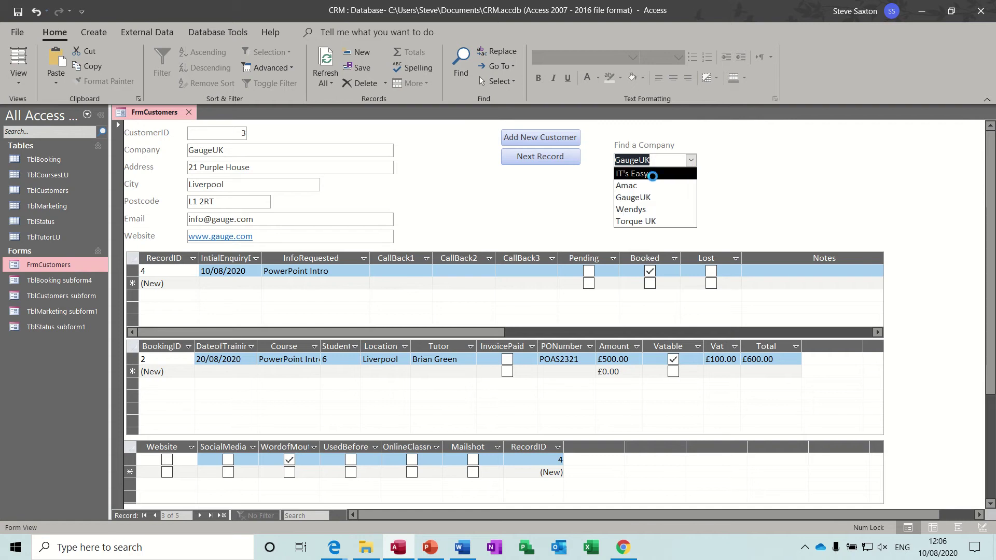
{"action": "left_click", "coordinate": [653, 176]}
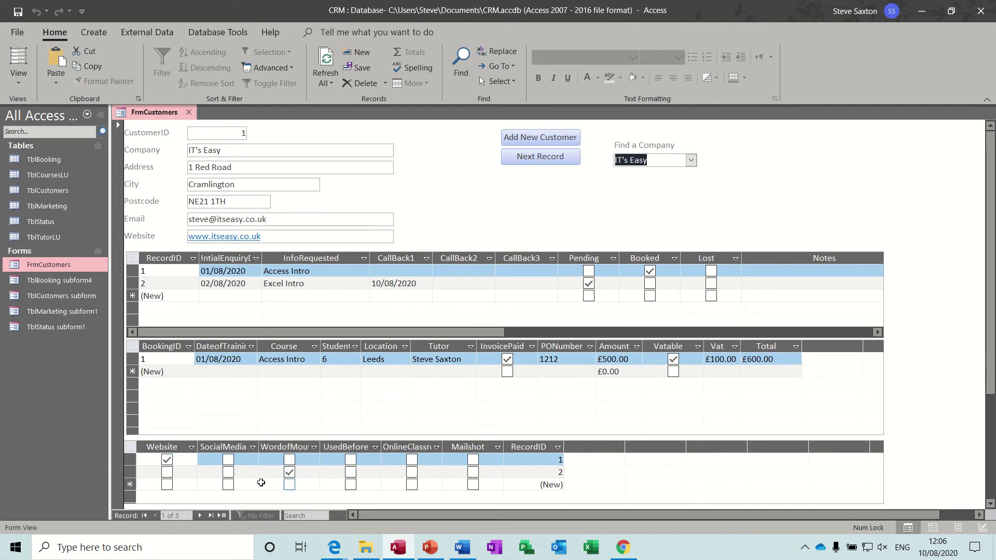
{"action": "left_click", "coordinate": [547, 159]}
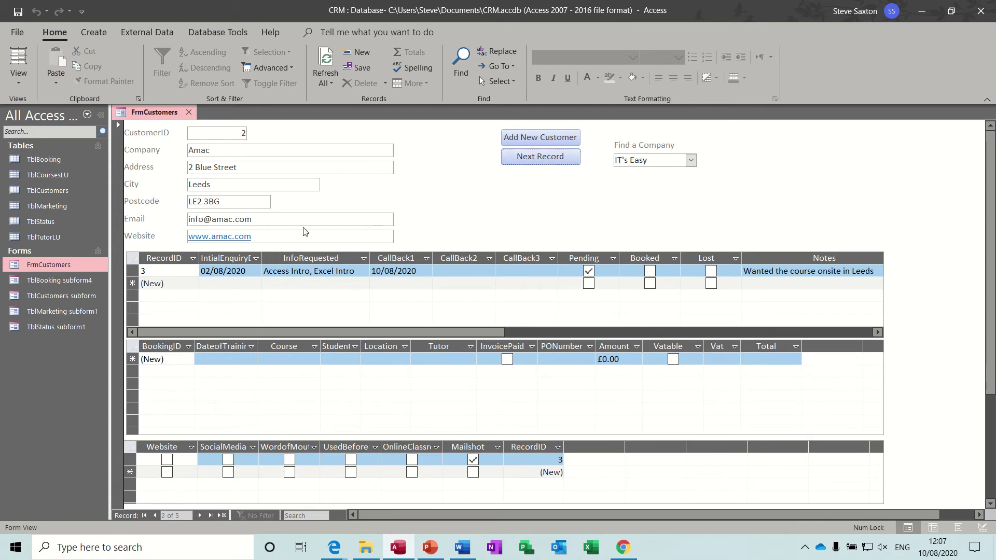
{"action": "left_click", "coordinate": [545, 162]}
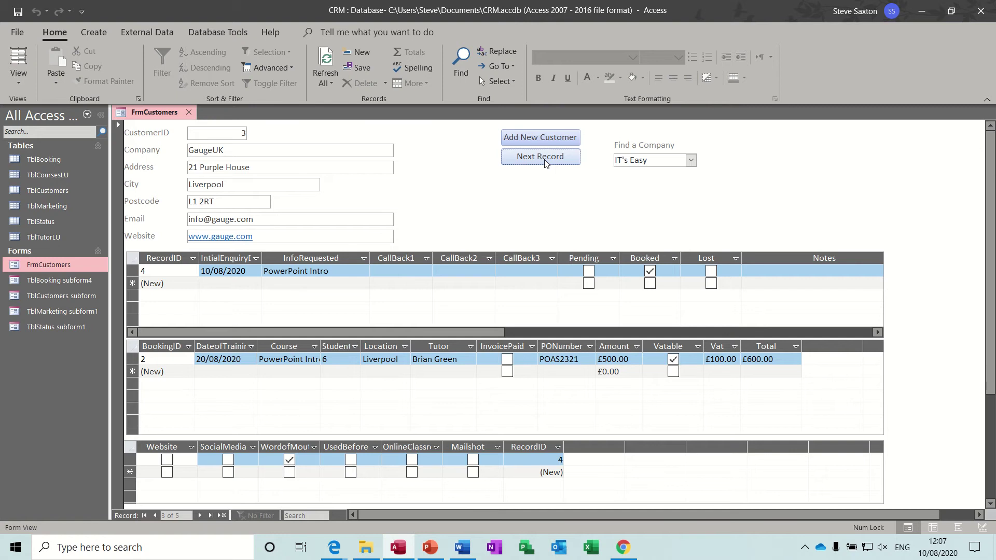
{"action": "left_click", "coordinate": [546, 161]}
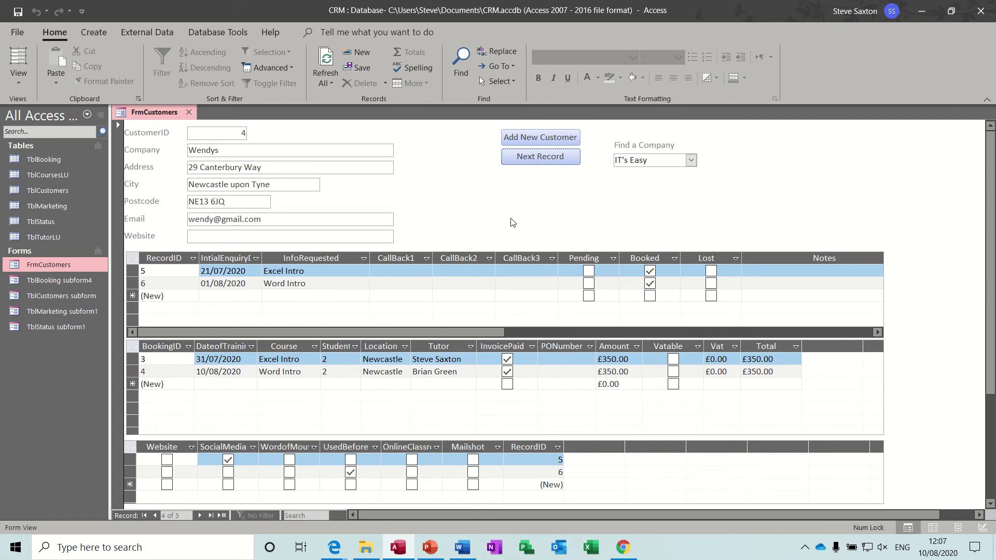
Step: Close the customer form and open the TblBooking table in Design View
{"action": "left_click", "coordinate": [190, 112]}
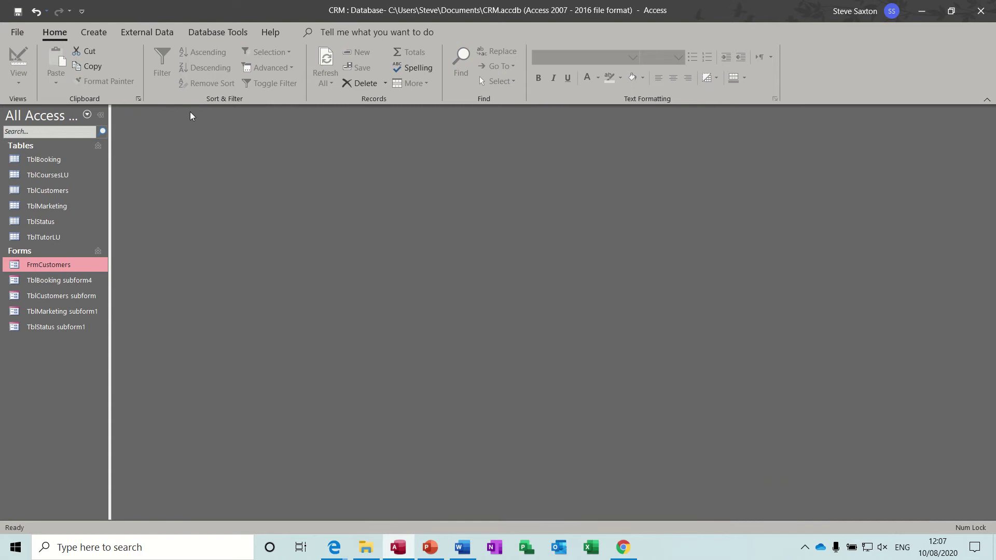
{"action": "double_click", "coordinate": [68, 163]}
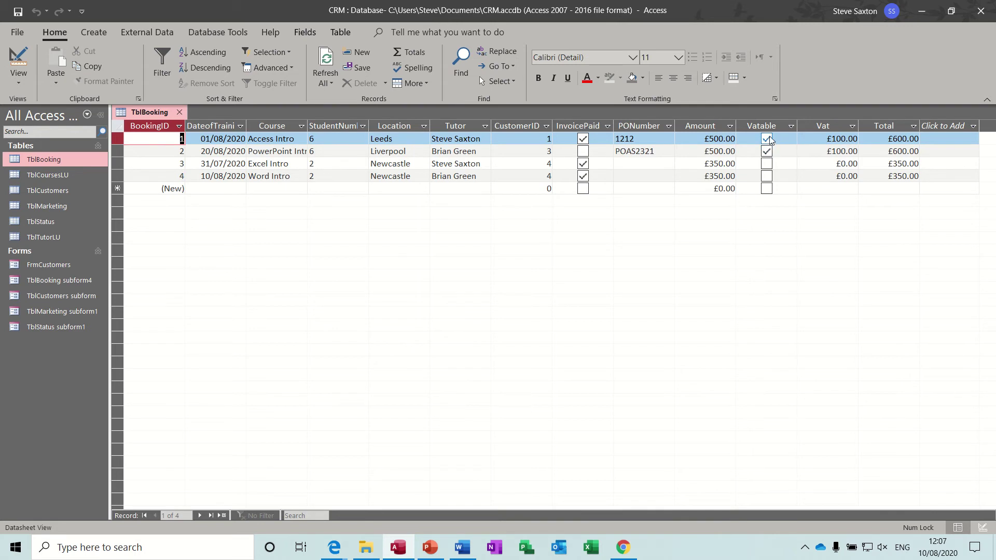
{"action": "left_click", "coordinate": [18, 65]}
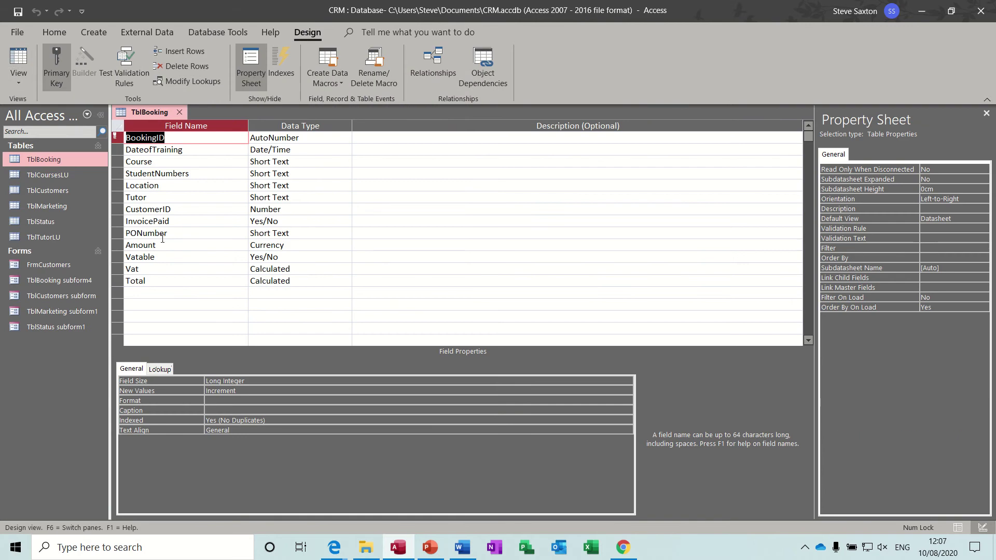
Step: Inspect the Vatable field and the Vat calculated expression in the Expression Builder
{"action": "left_click", "coordinate": [214, 255]}
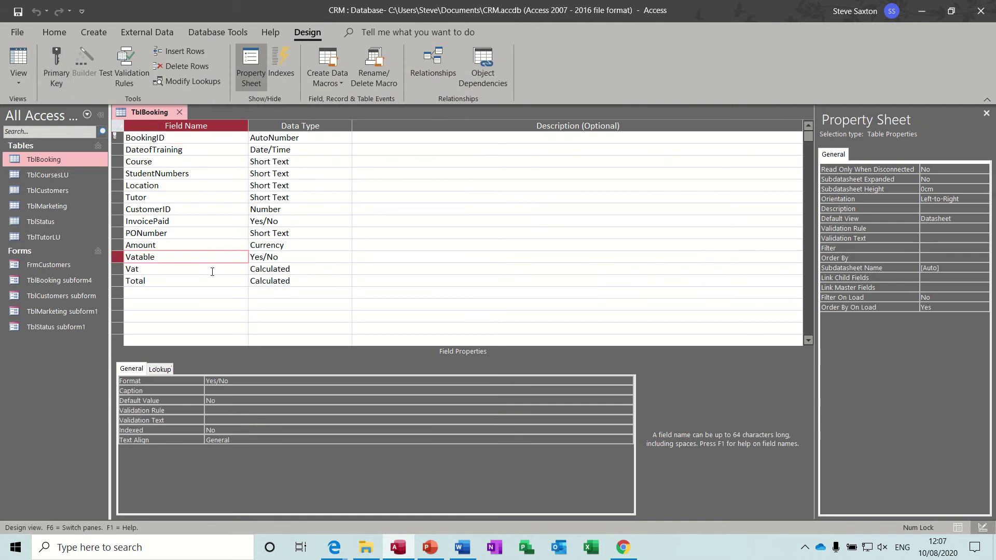
{"action": "left_click", "coordinate": [212, 272]}
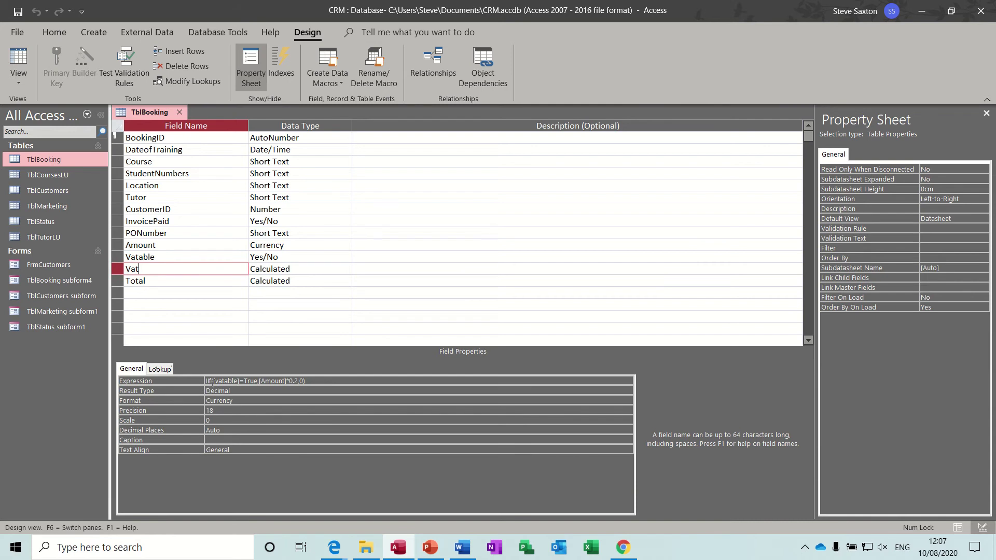
{"action": "left_click", "coordinate": [326, 382]}
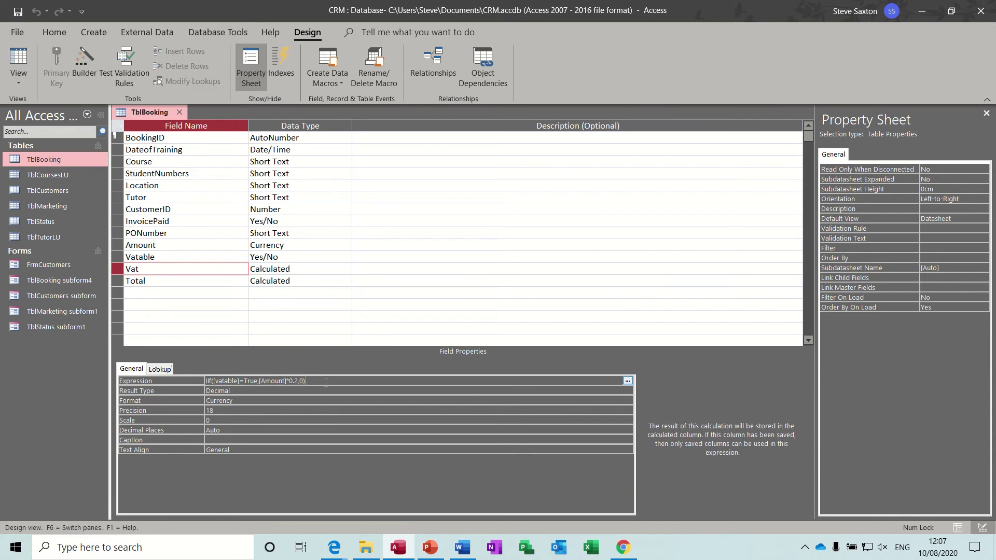
{"action": "left_click", "coordinate": [628, 381]}
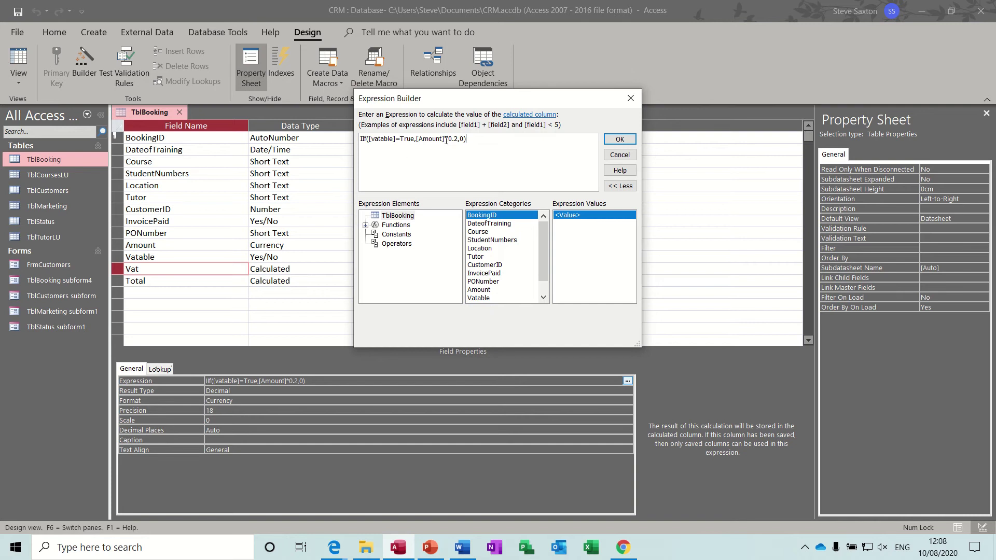
{"action": "left_click", "coordinate": [631, 99]}
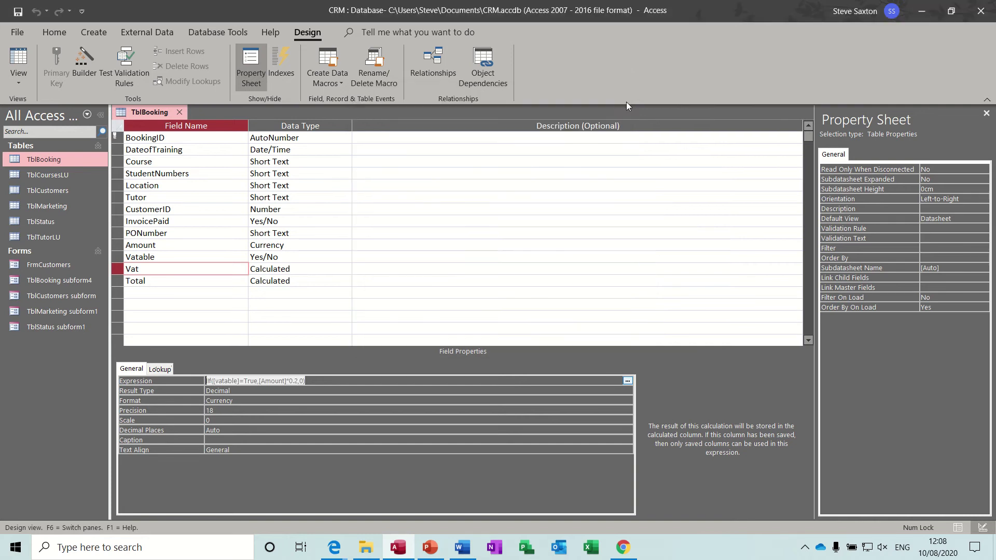
Step: Check the Total field's calculation, then close TblBooking and save the design
{"action": "left_click", "coordinate": [178, 283]}
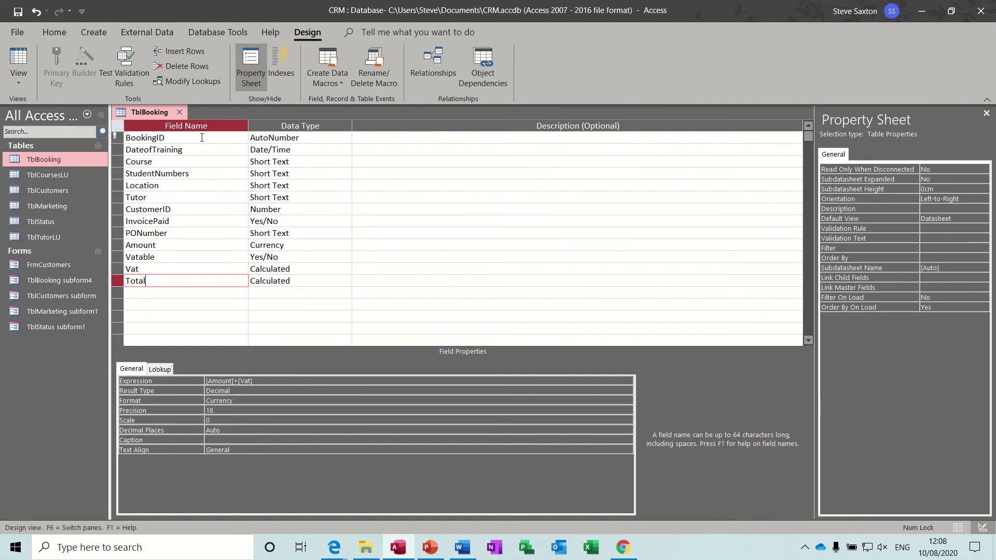
{"action": "left_click", "coordinate": [180, 113]}
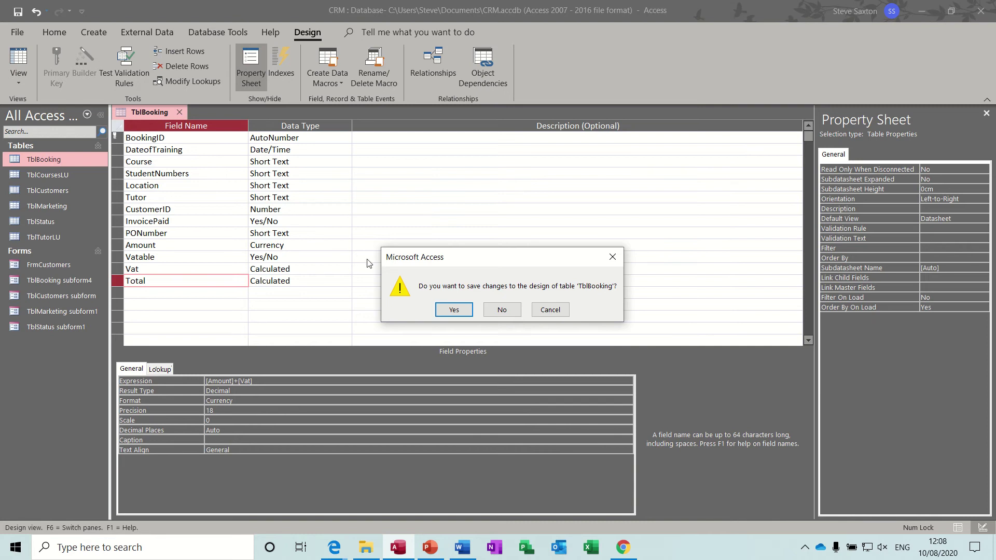
{"action": "left_click", "coordinate": [449, 310]}
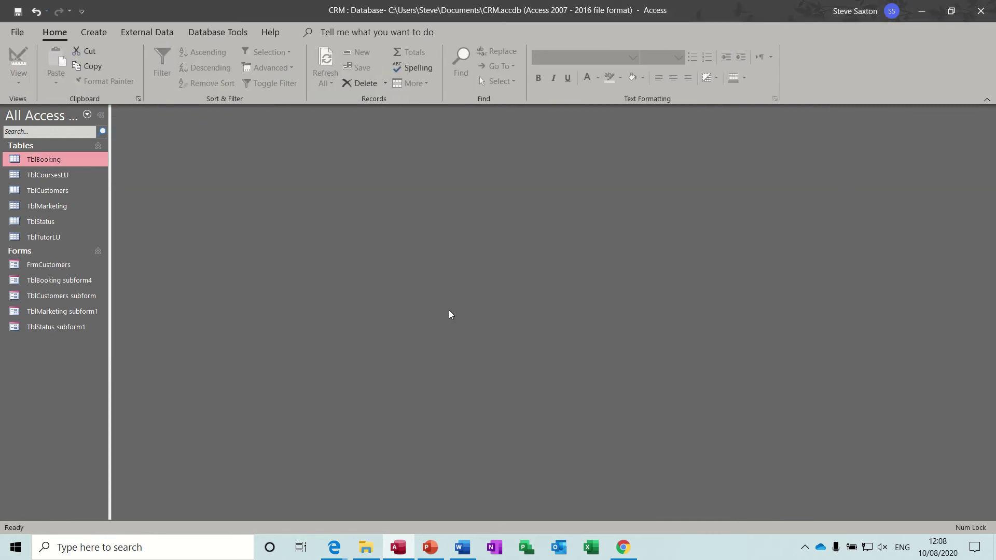
Step: Open and close TblCoursesLU, TblCustomers and TblMarketing in turn
{"action": "double_click", "coordinate": [57, 176]}
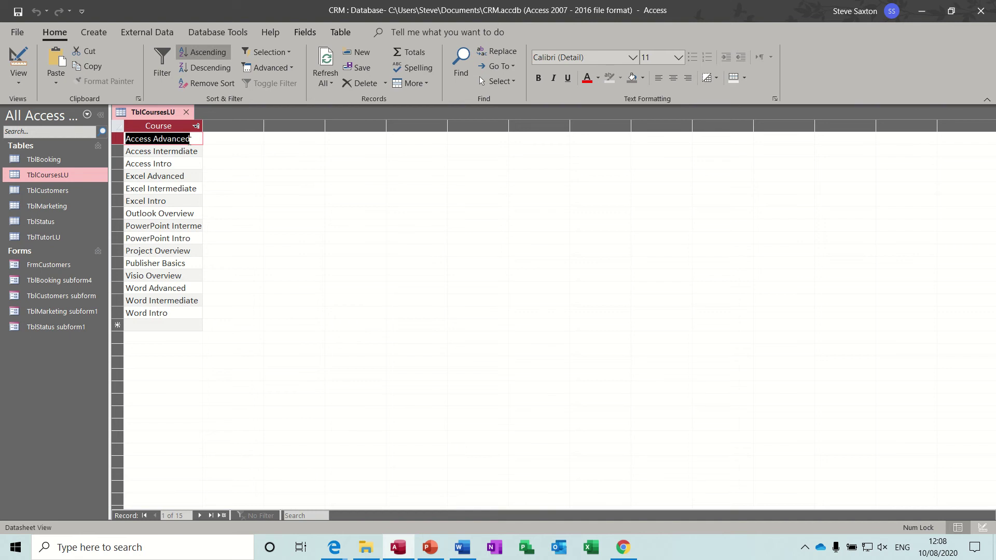
{"action": "left_click", "coordinate": [186, 112]}
{"action": "double_click", "coordinate": [68, 191]}
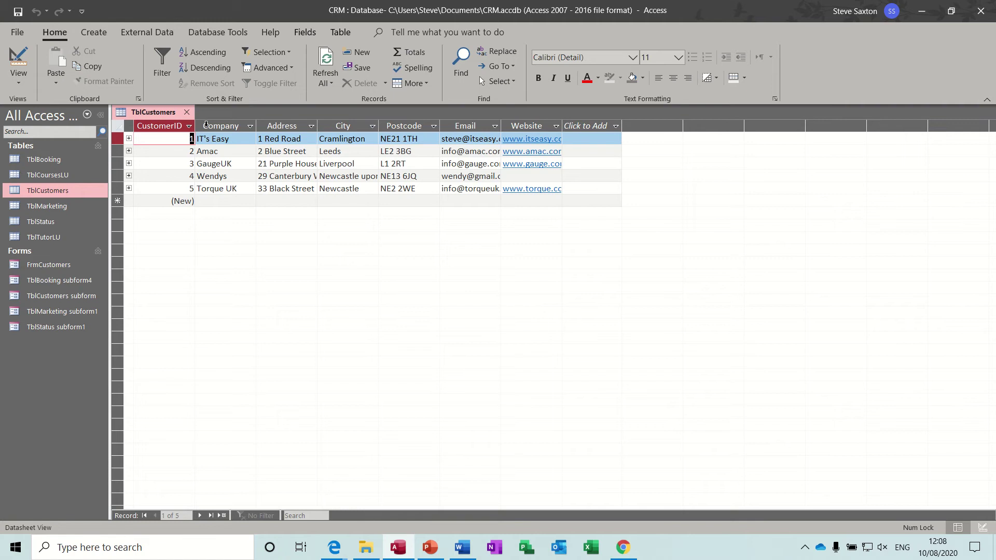
{"action": "left_click", "coordinate": [186, 112]}
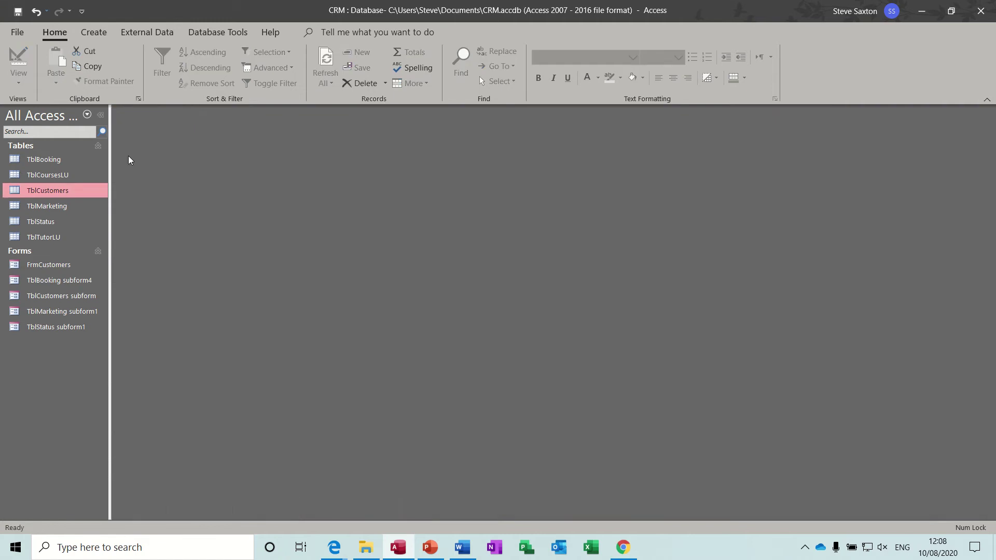
{"action": "double_click", "coordinate": [70, 204]}
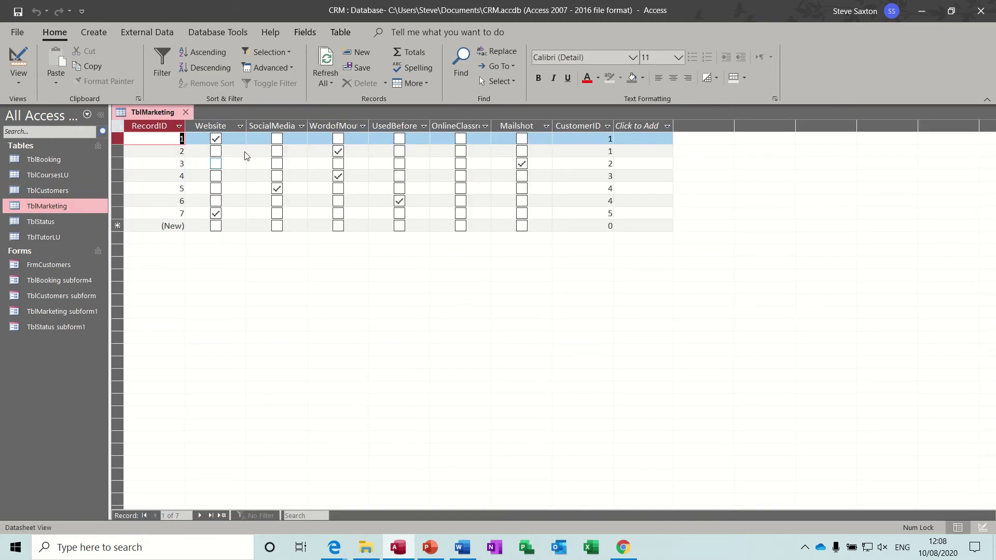
{"action": "left_click", "coordinate": [186, 112]}
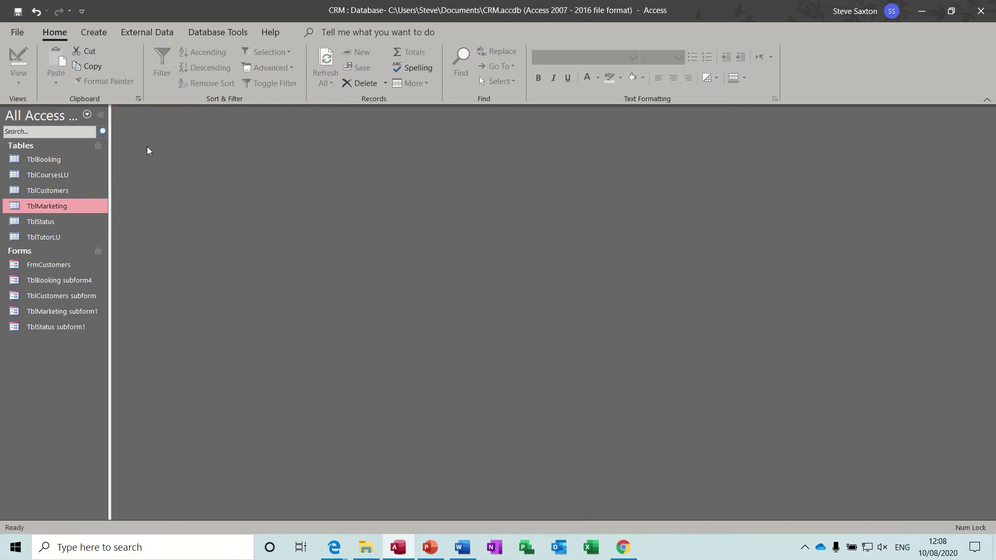
Step: Open TblStatus, view the InfoRequested course choices for records 1 and 3, then show its Design View
{"action": "double_click", "coordinate": [61, 222]}
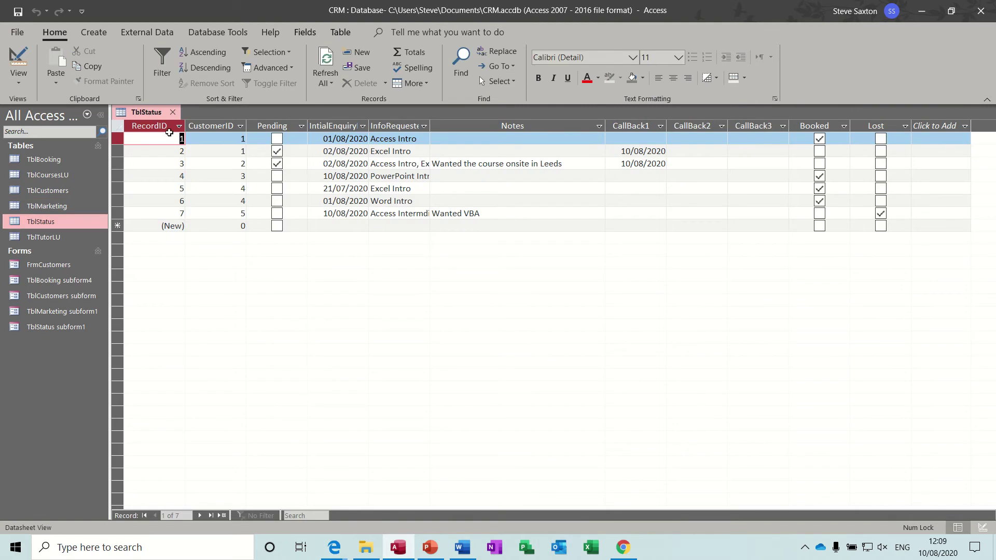
{"action": "left_click", "coordinate": [404, 128]}
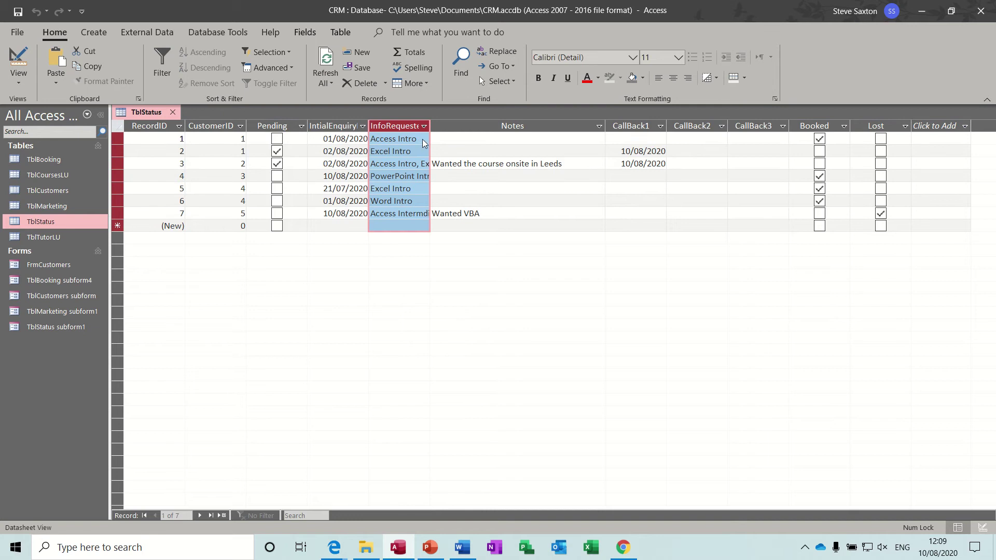
{"action": "left_click", "coordinate": [423, 139]}
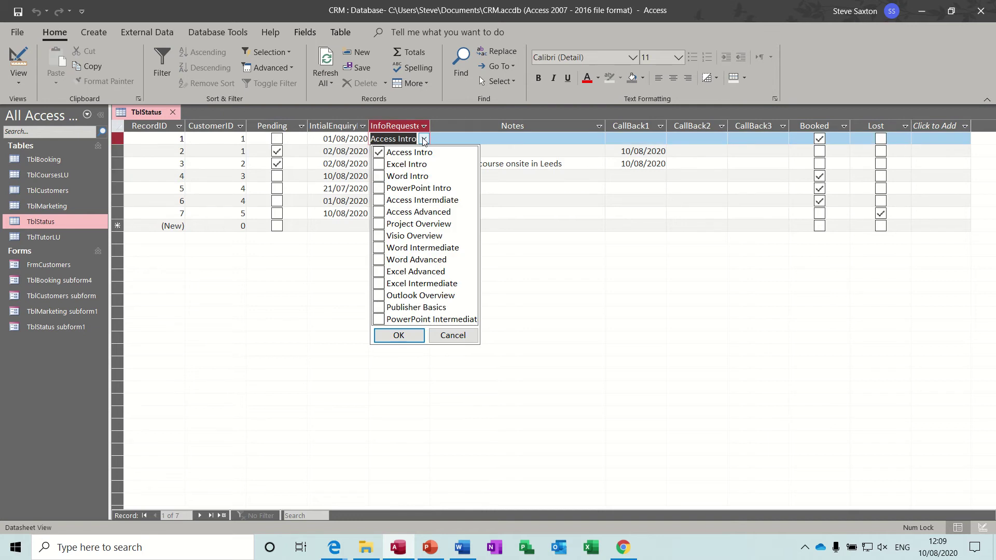
{"action": "left_click", "coordinate": [448, 140]}
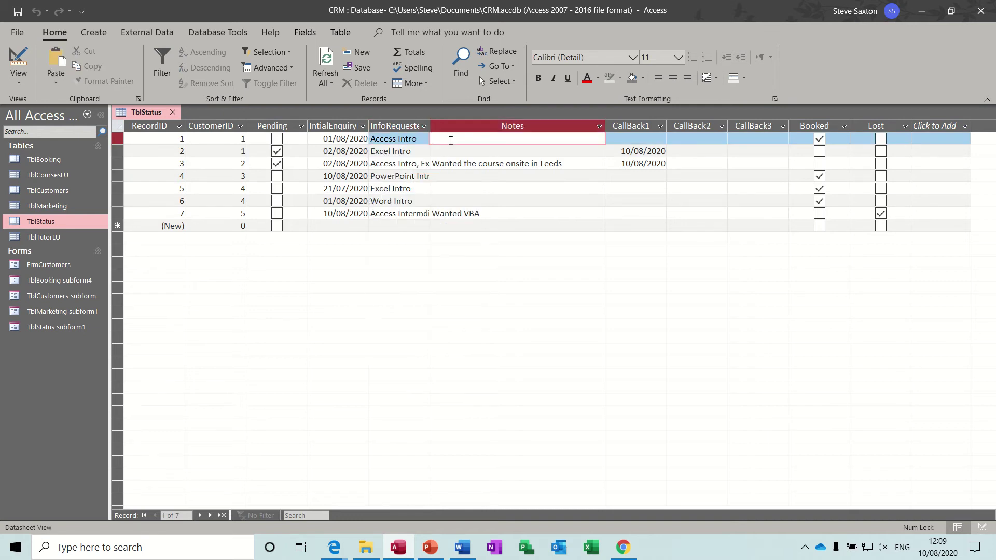
{"action": "left_click", "coordinate": [416, 164]}
{"action": "left_click", "coordinate": [424, 164]}
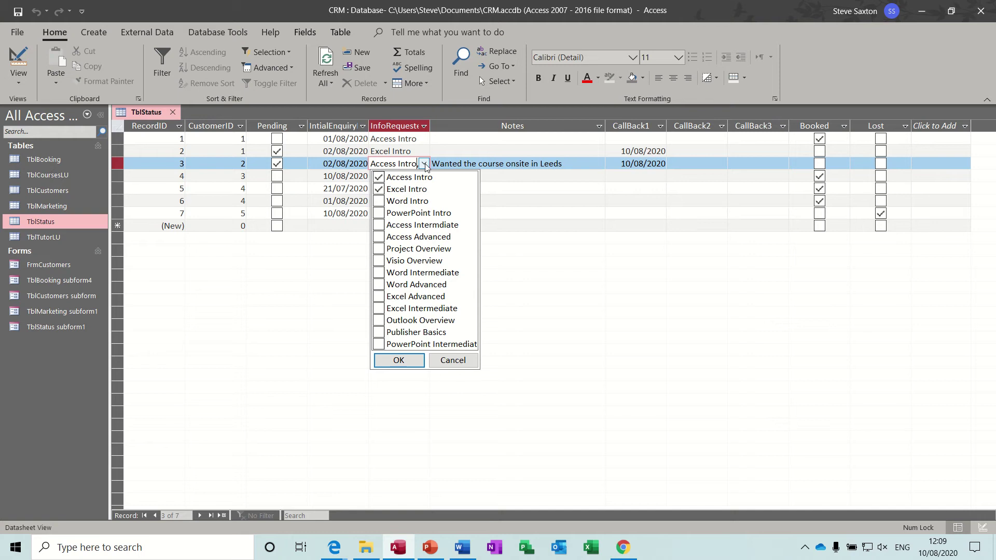
{"action": "left_click", "coordinate": [424, 164]}
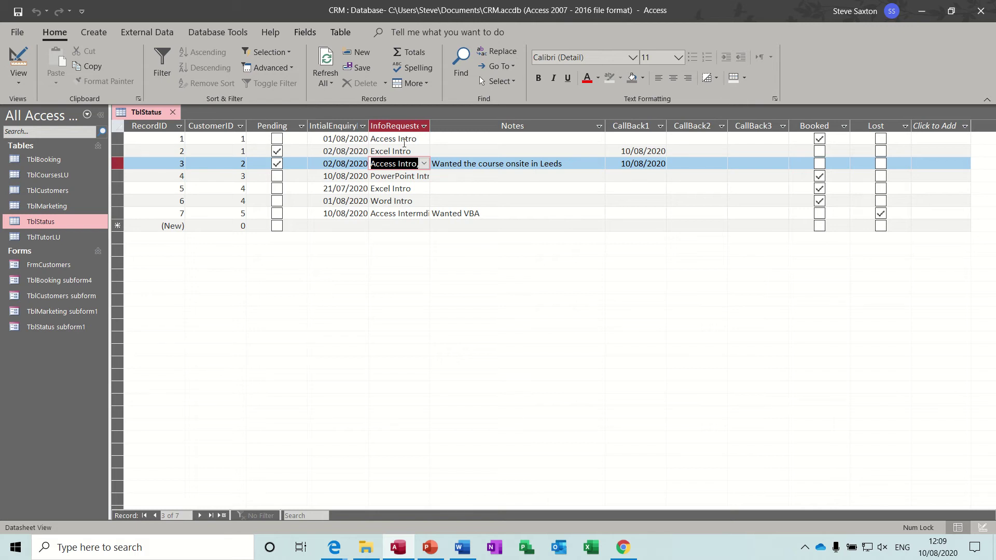
{"action": "left_click", "coordinate": [18, 60]}
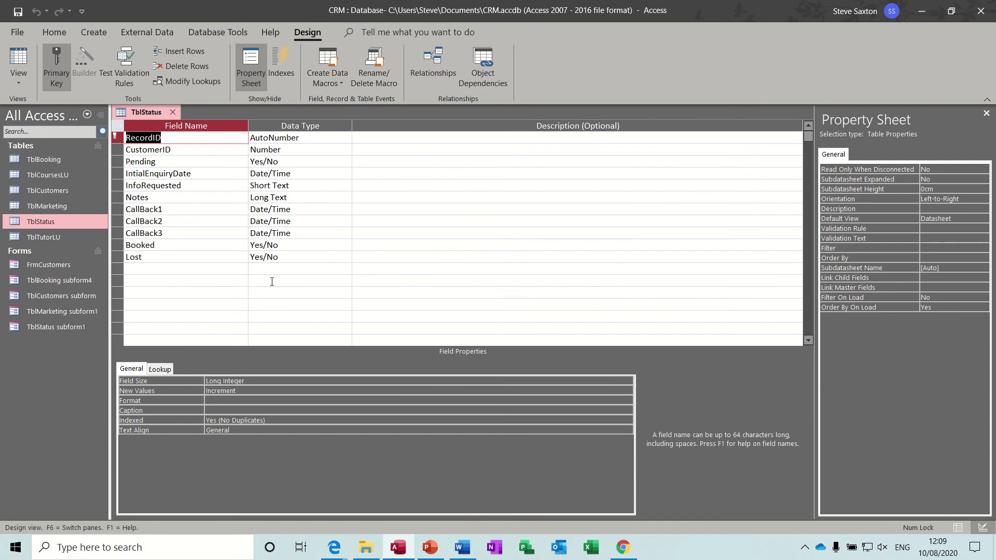
Step: Check InfoRequested's Lookup tab row source (TblCoursesLU), then return to TblStatus Datasheet View
{"action": "left_click", "coordinate": [212, 186]}
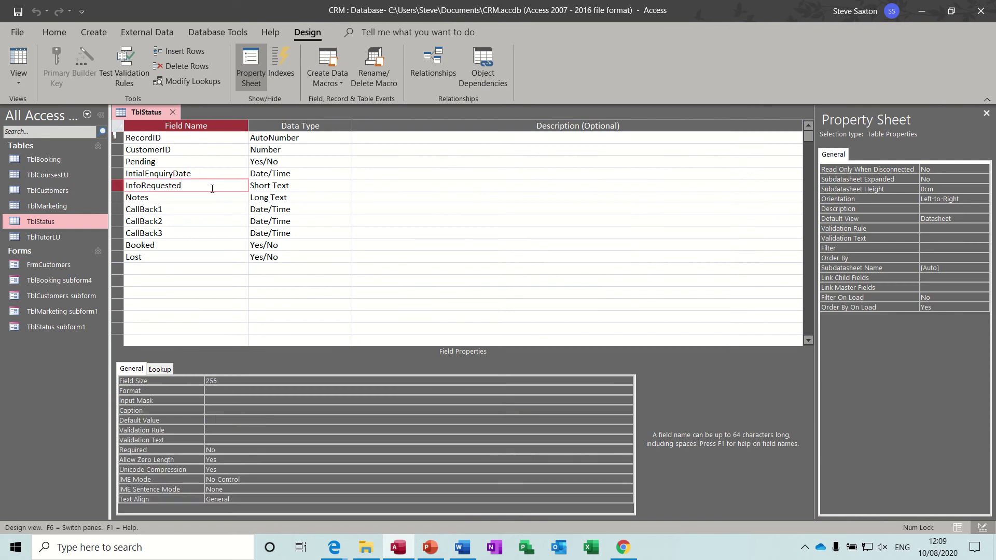
{"action": "left_click", "coordinate": [164, 368]}
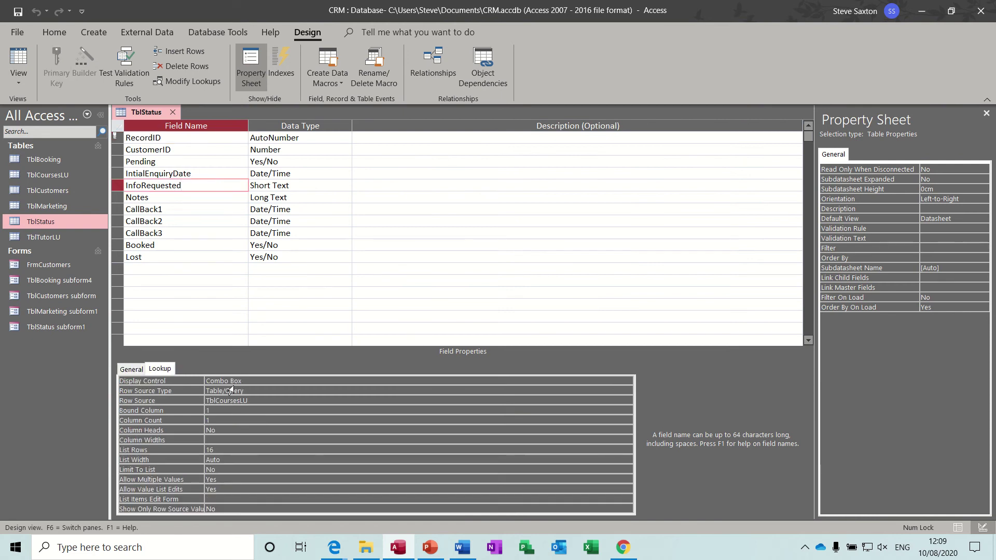
{"action": "left_click", "coordinate": [265, 402]}
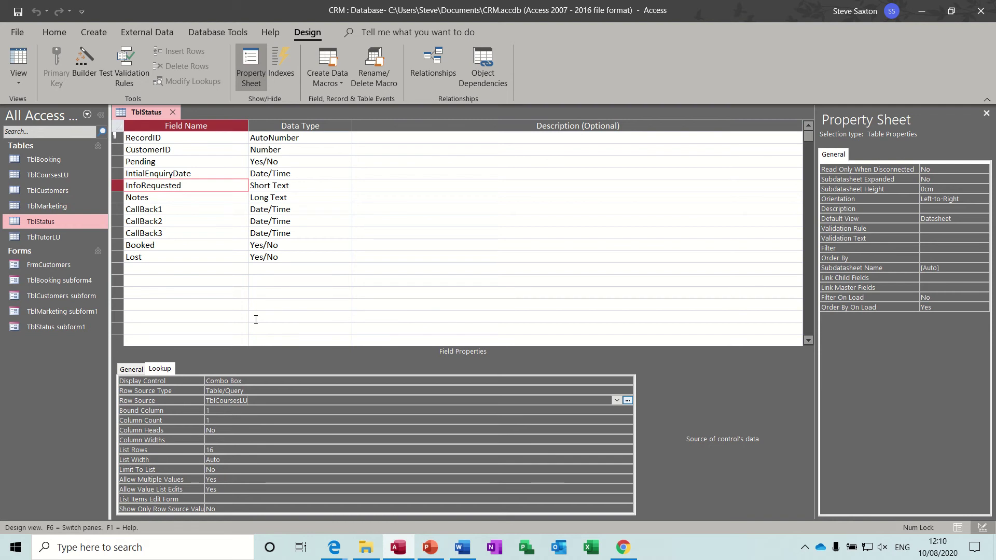
{"action": "left_click", "coordinate": [20, 58]}
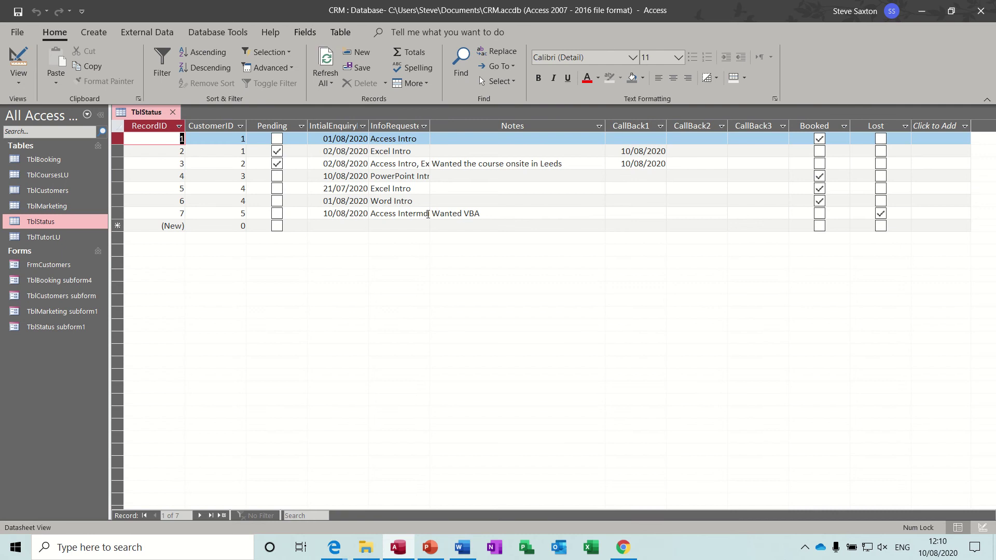
Step: View record 7's requested course choices without changes, then close TblStatus
{"action": "left_click", "coordinate": [424, 213]}
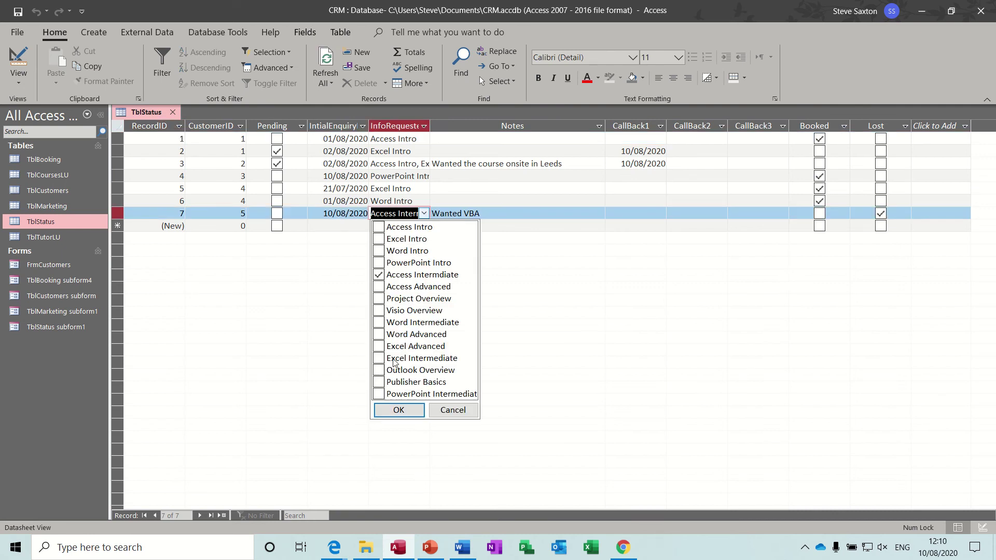
{"action": "left_click", "coordinate": [452, 410]}
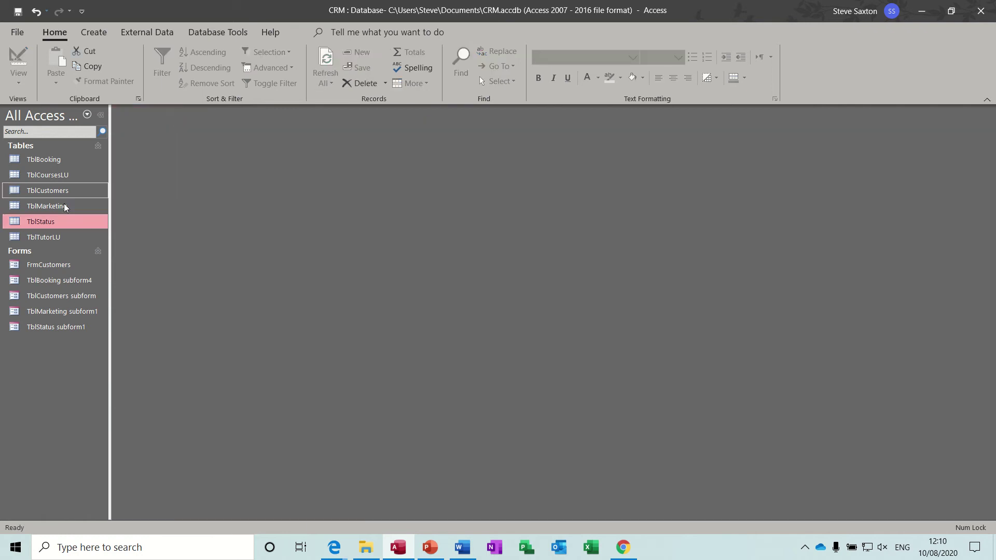
{"action": "left_click", "coordinate": [172, 112]}
Step: Open the TblTutorLU tutor lookup table, then close it
{"action": "left_click", "coordinate": [40, 238]}
{"action": "double_click", "coordinate": [40, 238]}
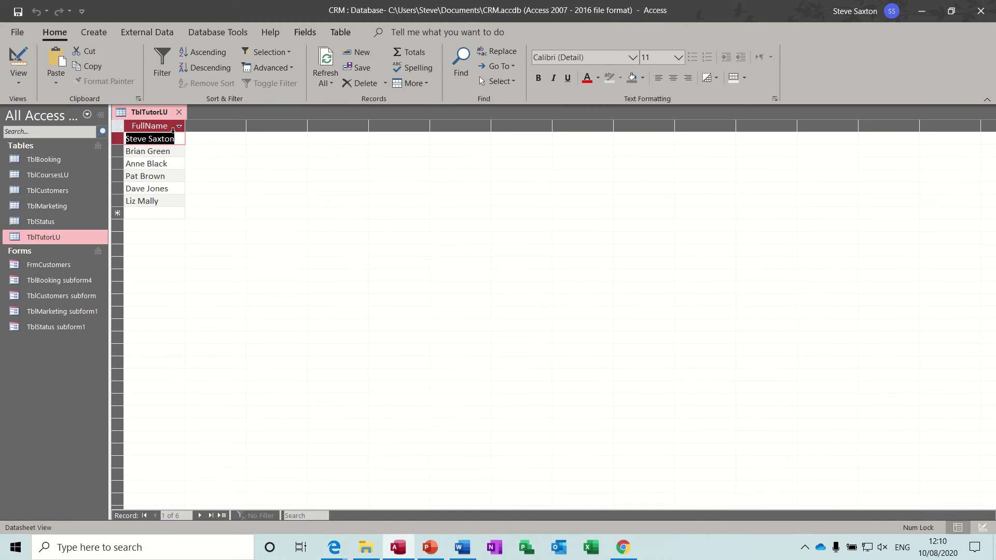
{"action": "left_click", "coordinate": [179, 112]}
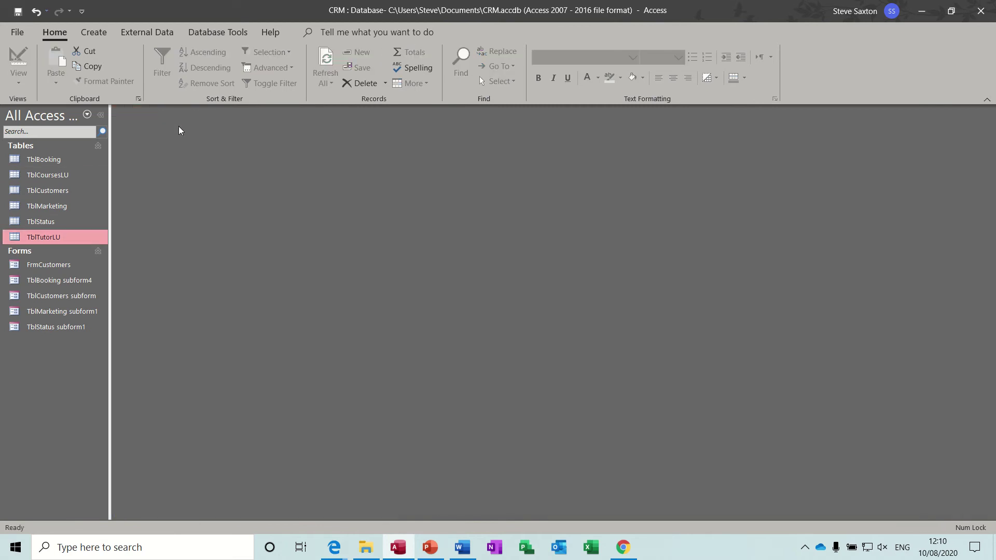
Step: Open the Relationships diagram and move the TblCustomers box slightly higher
{"action": "left_click", "coordinate": [203, 33]}
{"action": "left_click", "coordinate": [166, 62]}
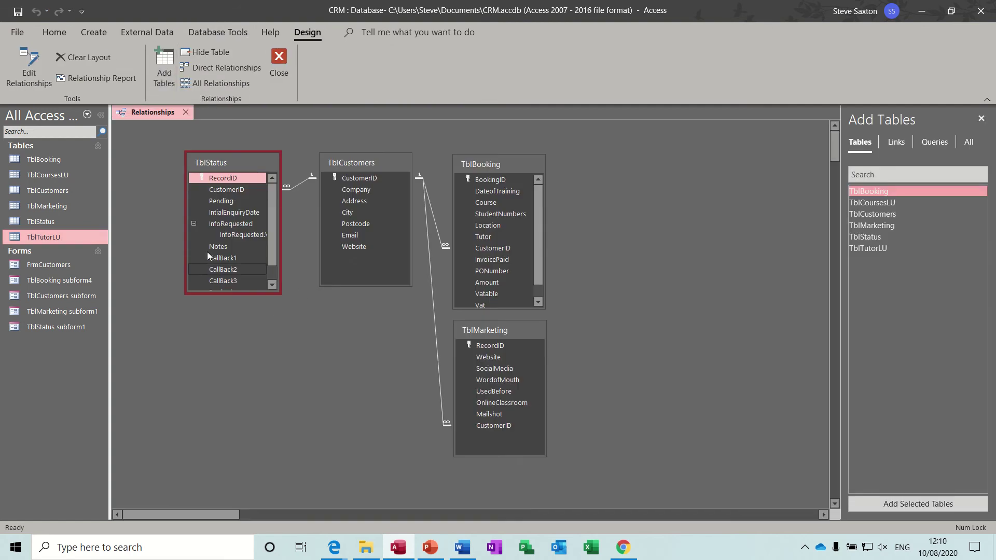
{"action": "left_click_drag", "start_coordinate": [368, 161], "coordinate": [366, 151]}
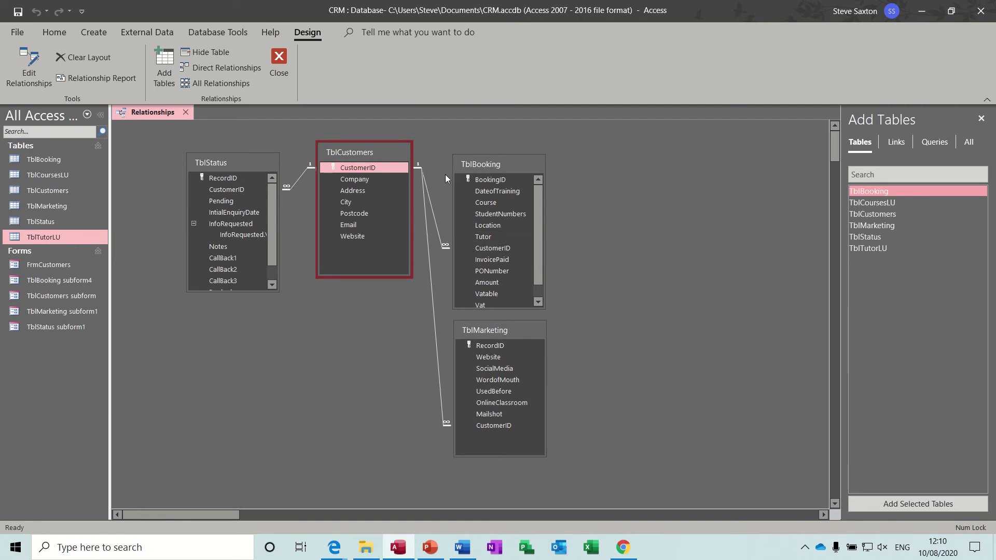
{"action": "left_click", "coordinate": [440, 356]}
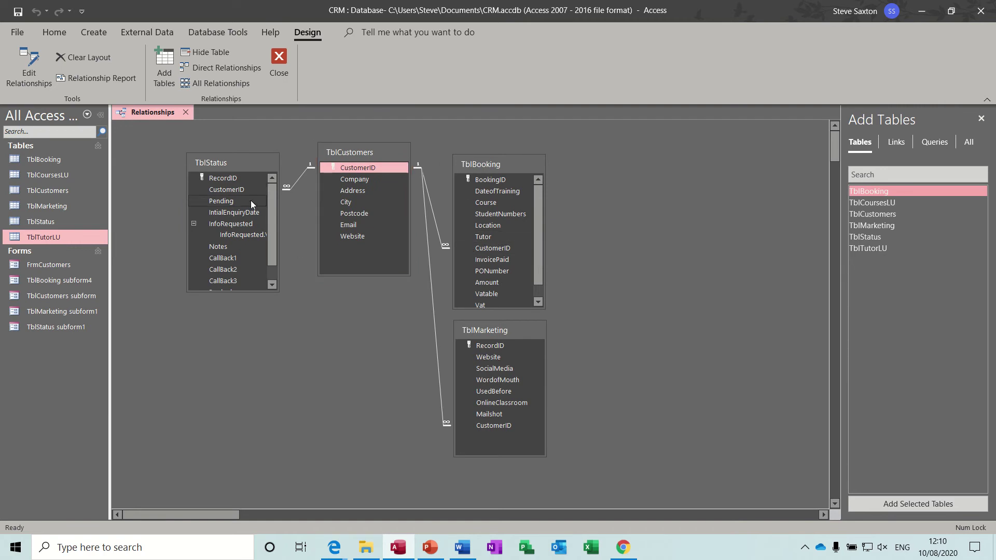
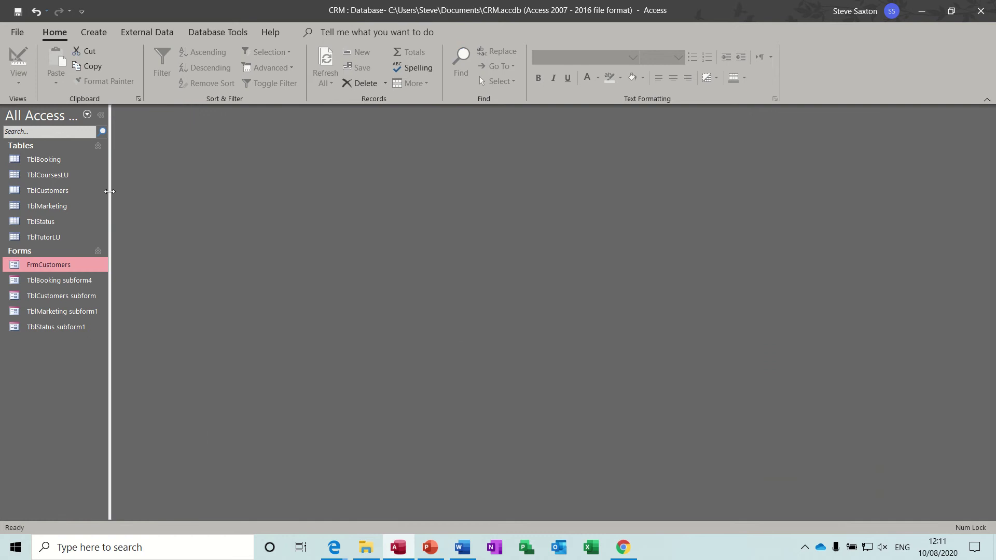
Step: Create a blank Form Design form with TblCustomers as its record source and list its fields
{"action": "left_click", "coordinate": [95, 32]}
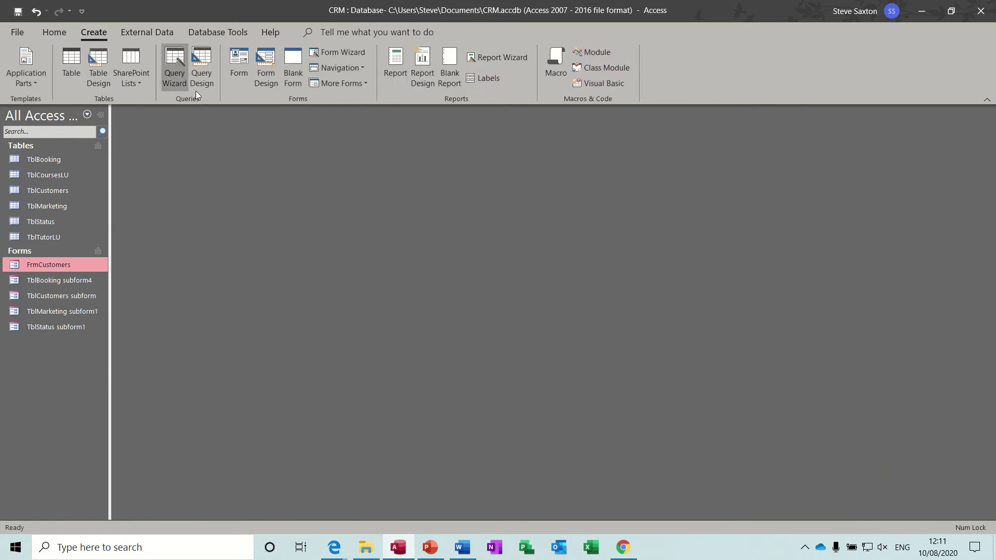
{"action": "left_click", "coordinate": [265, 73]}
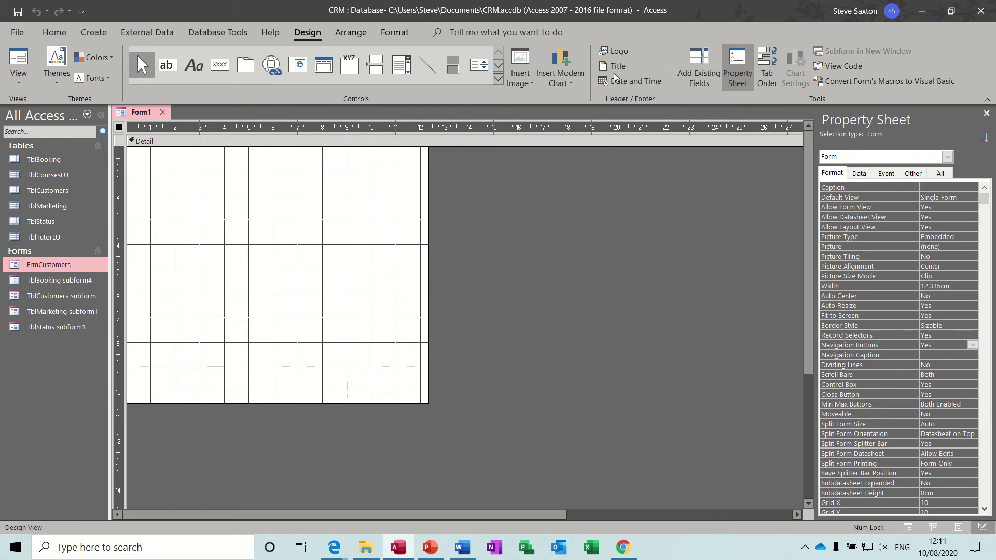
{"action": "left_click", "coordinate": [738, 71]}
{"action": "left_click", "coordinate": [738, 73]}
{"action": "left_click", "coordinate": [859, 174]}
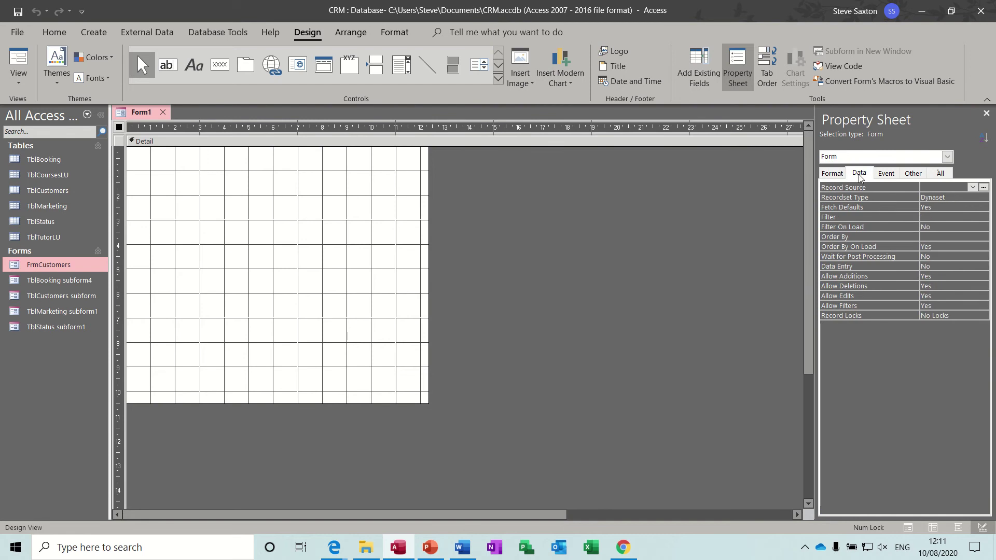
{"action": "left_click", "coordinate": [972, 188]}
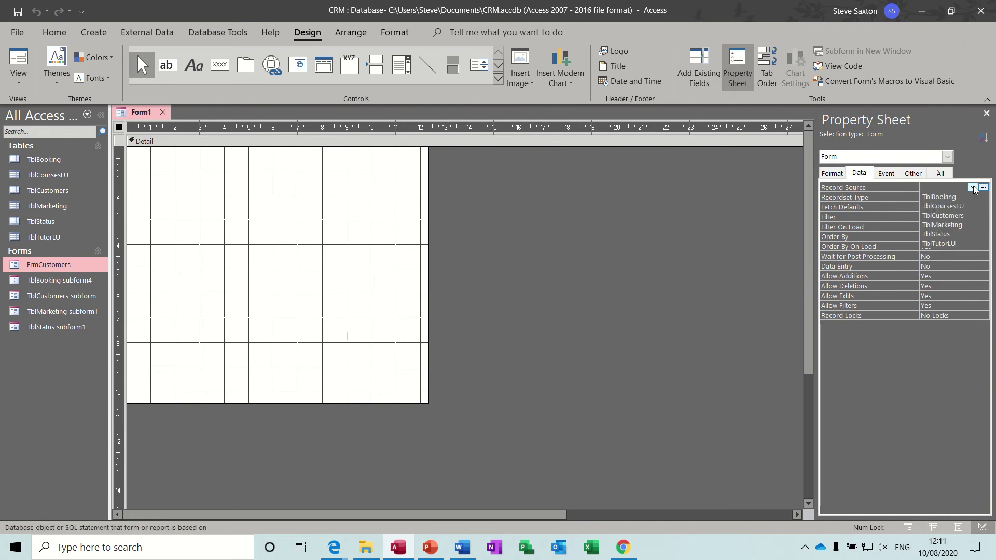
{"action": "left_click", "coordinate": [957, 216]}
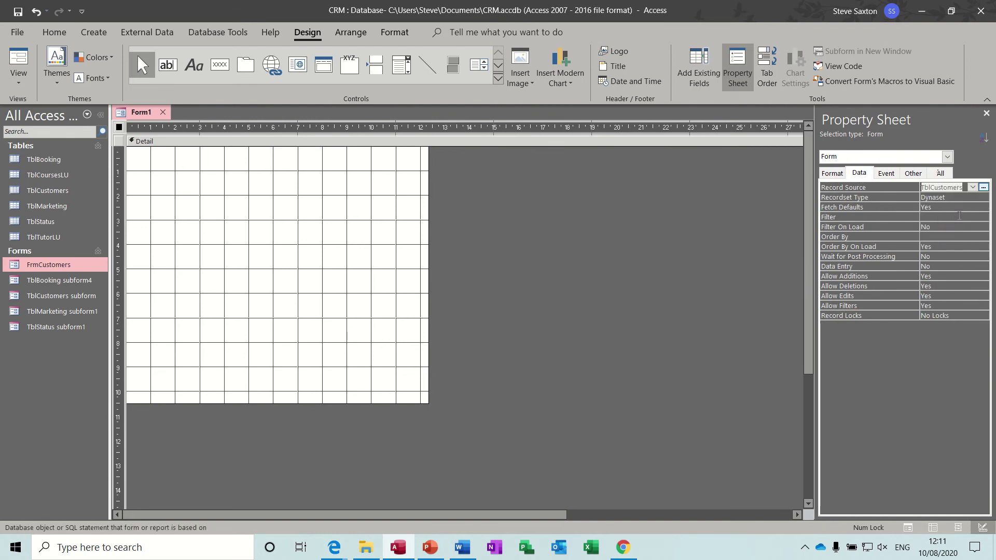
{"action": "left_click", "coordinate": [711, 73]}
Step: Place all seven TblCustomers fields, CustomerID through Website, onto the form's Detail section
{"action": "left_click", "coordinate": [851, 164]}
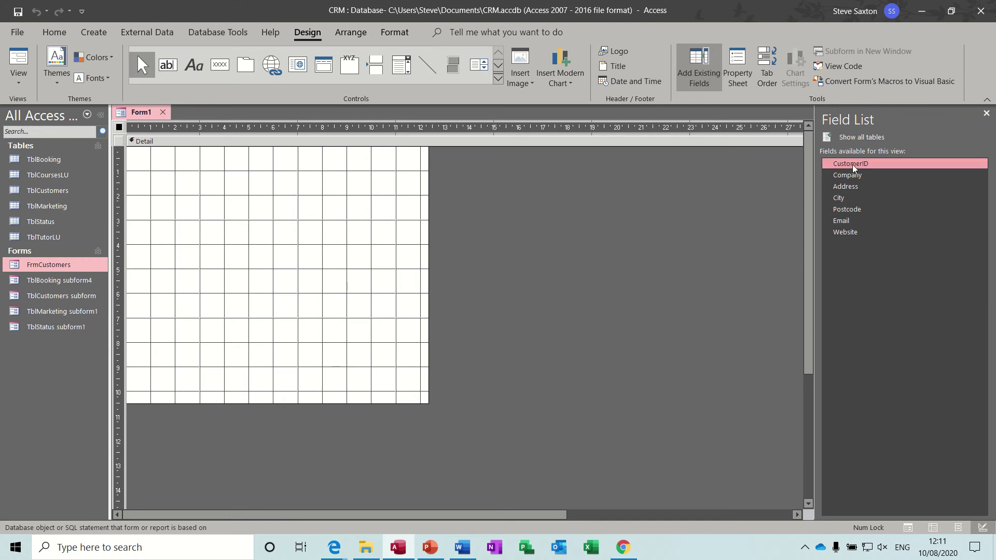
{"action": "left_click", "coordinate": [850, 234], "text": "shift"}
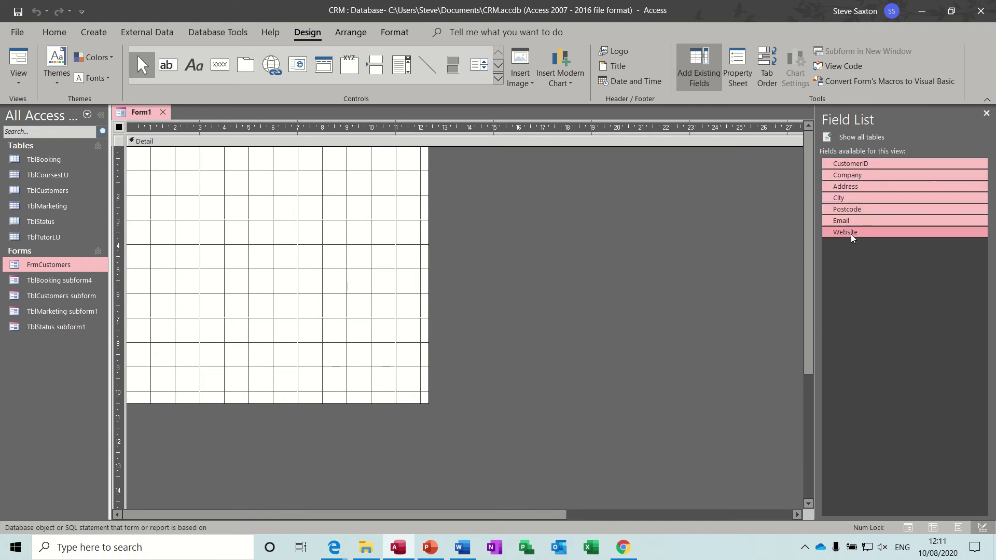
{"action": "left_click_drag", "start_coordinate": [869, 208], "coordinate": [179, 152]}
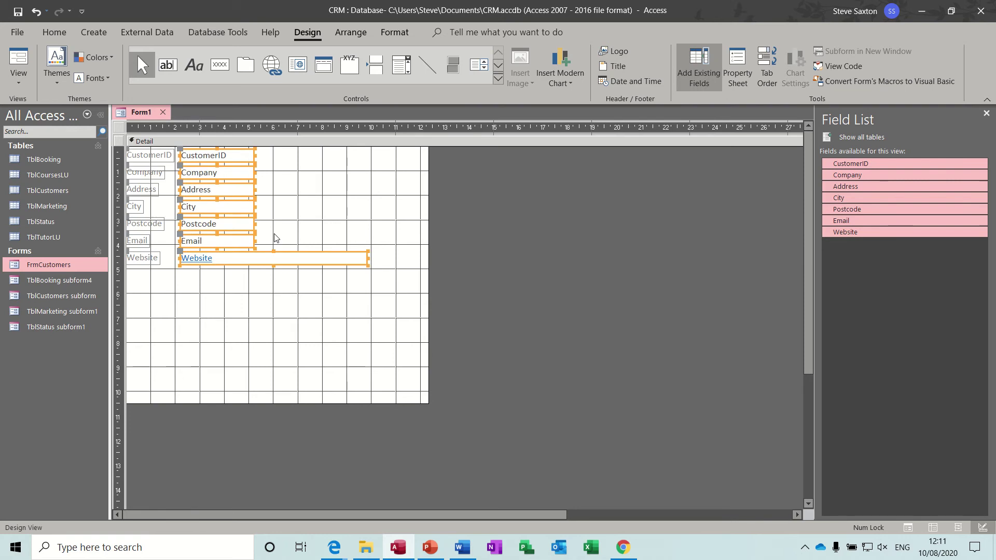
{"action": "left_click", "coordinate": [231, 277]}
Step: Widen the Email, Website, City, Address and Company text boxes to matching widths
{"action": "left_click", "coordinate": [250, 243]}
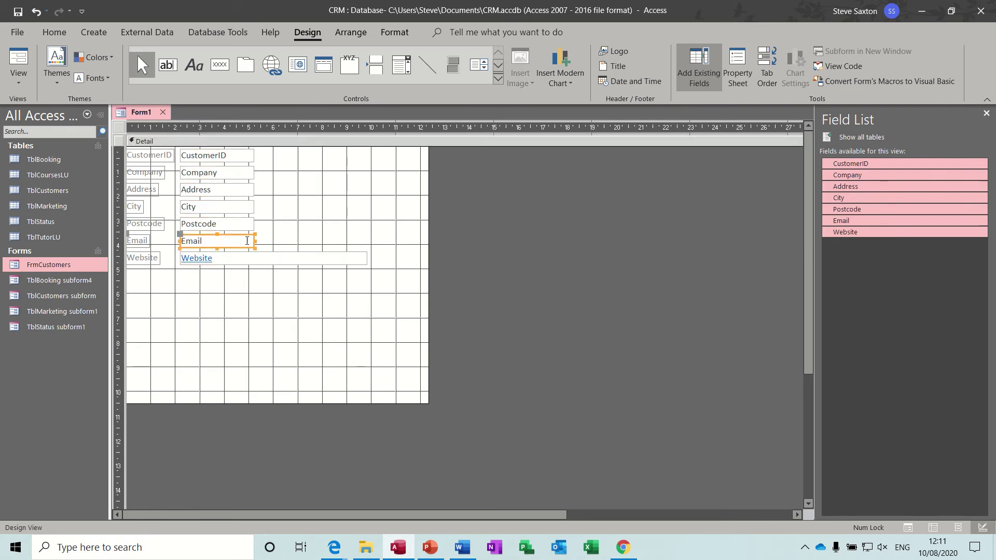
{"action": "left_click_drag", "start_coordinate": [254, 241], "coordinate": [370, 245]}
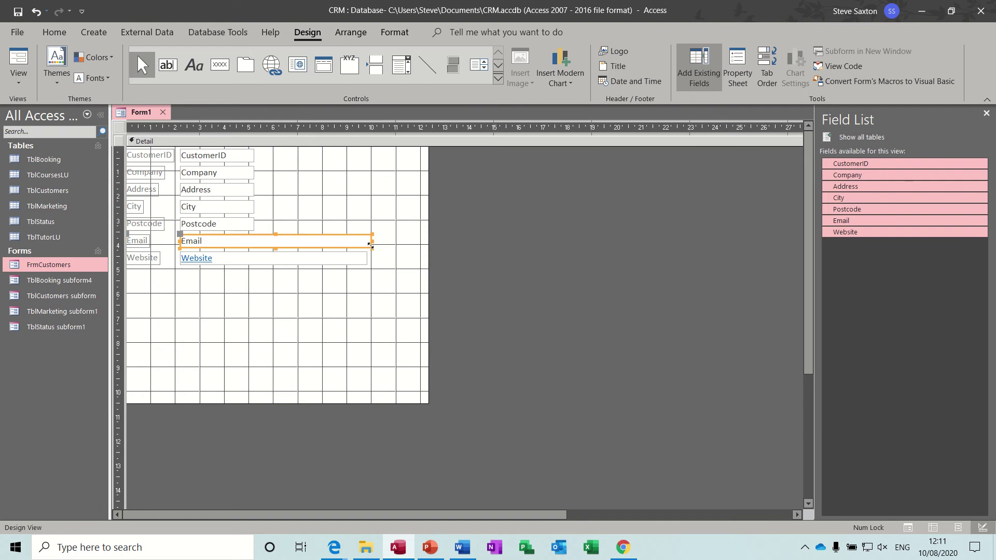
{"action": "left_click", "coordinate": [365, 261]}
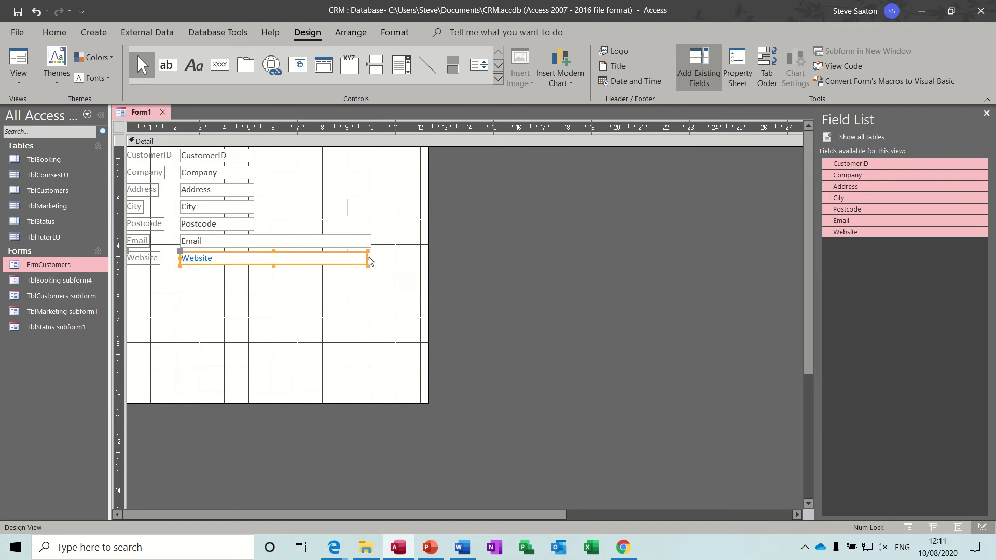
{"action": "left_click_drag", "start_coordinate": [366, 257], "coordinate": [371, 257]}
{"action": "left_click", "coordinate": [242, 207]}
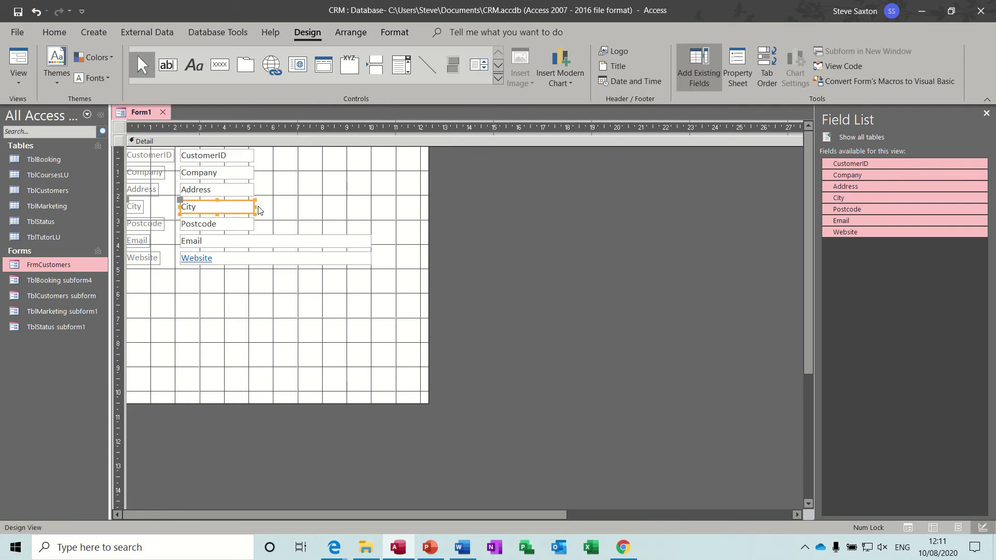
{"action": "left_click_drag", "start_coordinate": [254, 207], "coordinate": [347, 217]}
{"action": "left_click", "coordinate": [244, 188]}
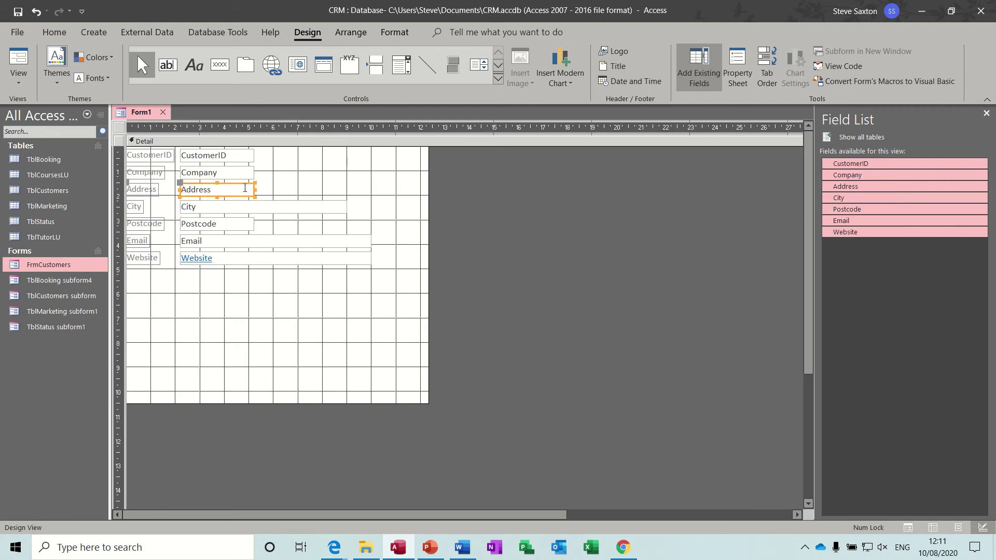
{"action": "left_click_drag", "start_coordinate": [254, 190], "coordinate": [347, 193]}
{"action": "left_click", "coordinate": [252, 174]}
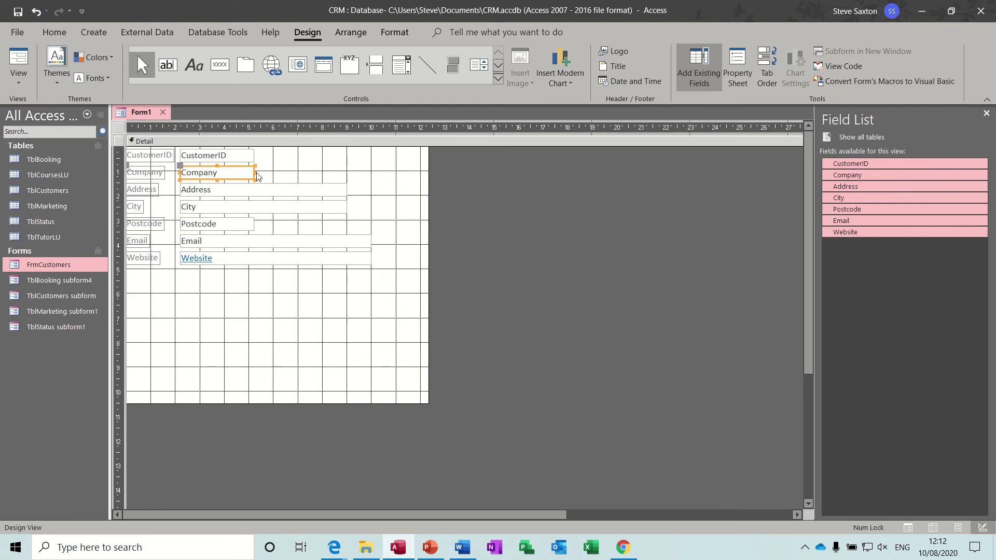
{"action": "left_click_drag", "start_coordinate": [255, 172], "coordinate": [374, 182]}
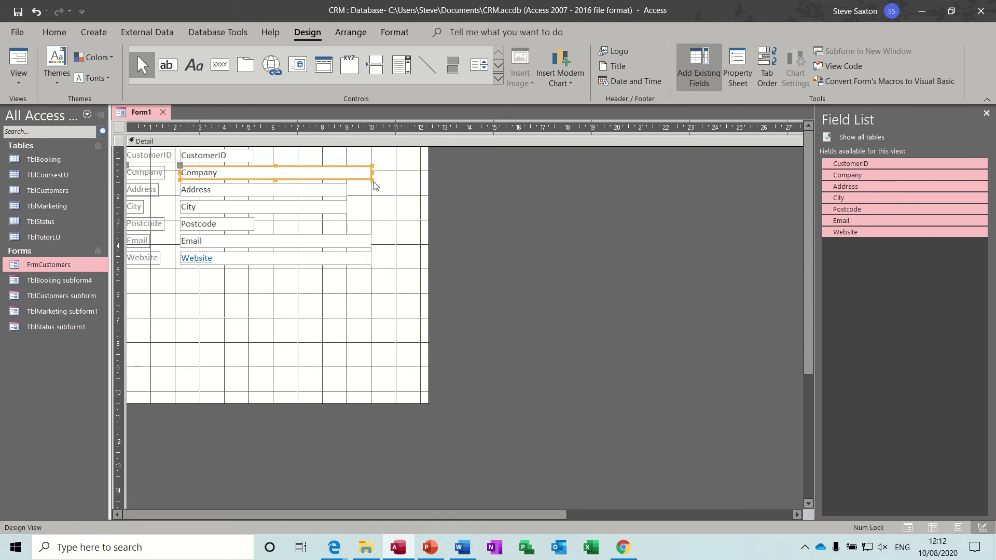
{"action": "left_click", "coordinate": [247, 296]}
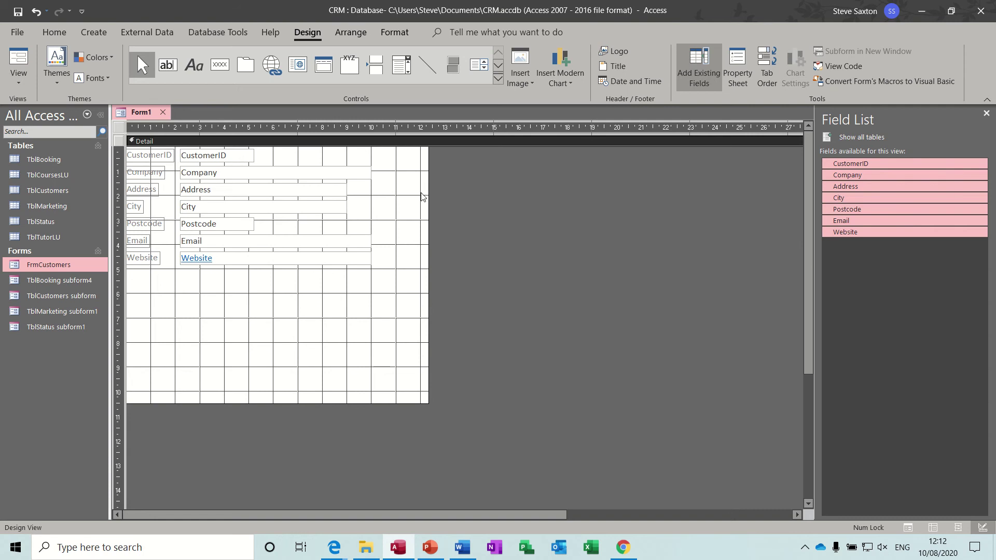
Step: Draw a subform control below the customer fields, sourced from the TblStatus table
{"action": "left_click", "coordinate": [498, 78]}
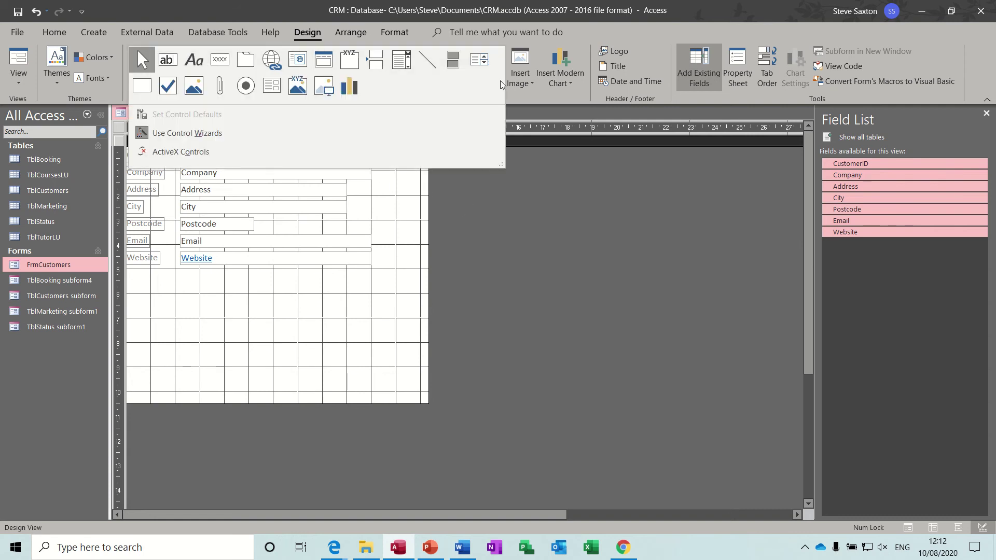
{"action": "left_click", "coordinate": [271, 87]}
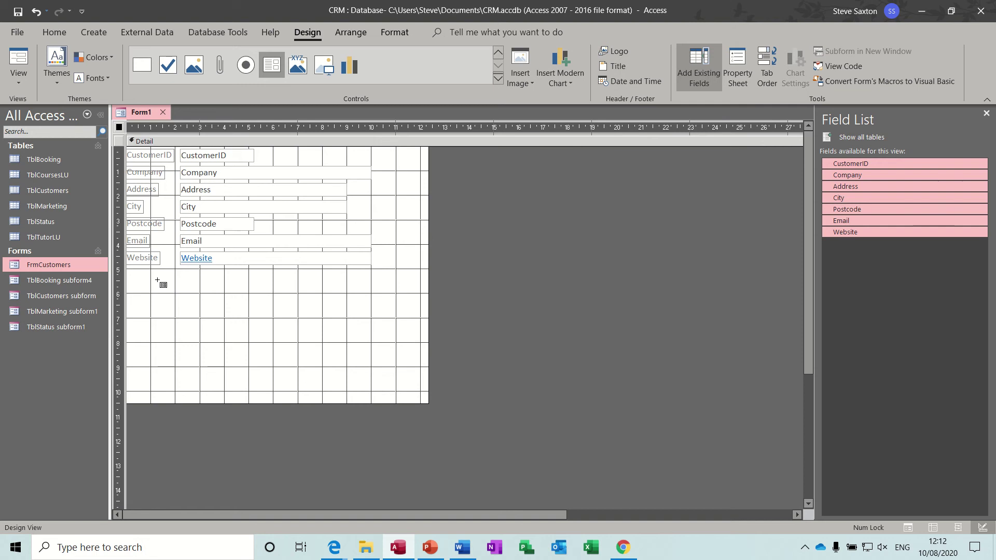
{"action": "left_click_drag", "start_coordinate": [159, 282], "coordinate": [720, 350]}
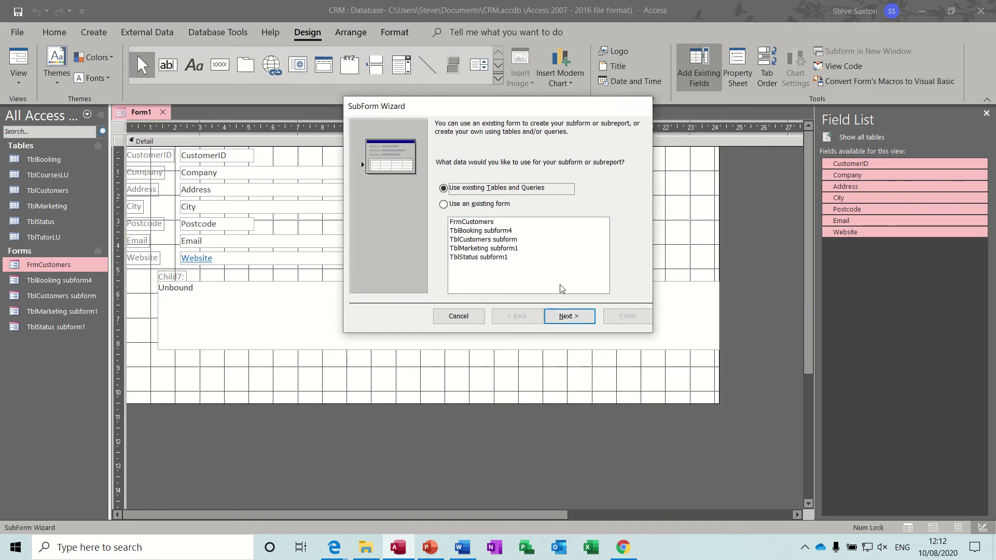
{"action": "left_click", "coordinate": [569, 316]}
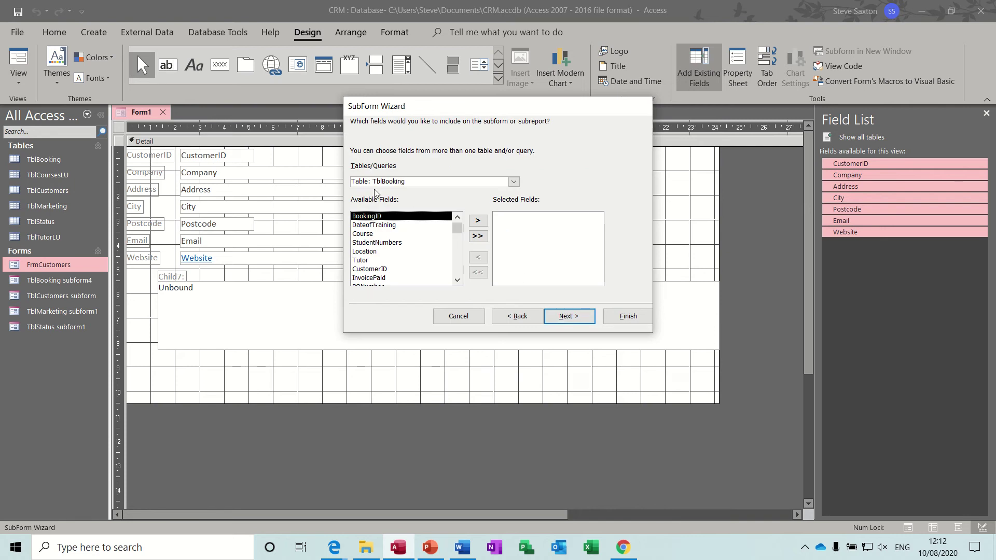
{"action": "left_click", "coordinate": [513, 182]}
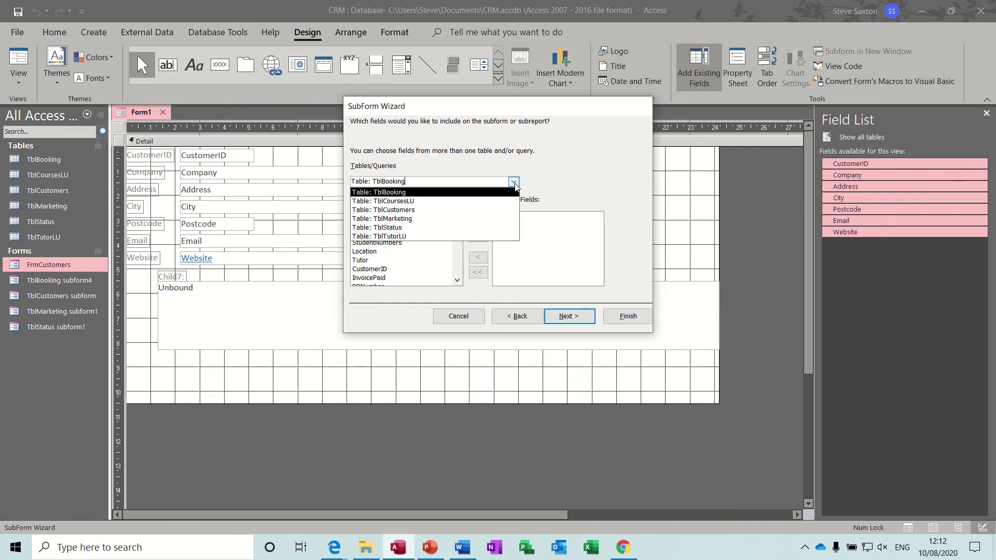
{"action": "left_click", "coordinate": [429, 228]}
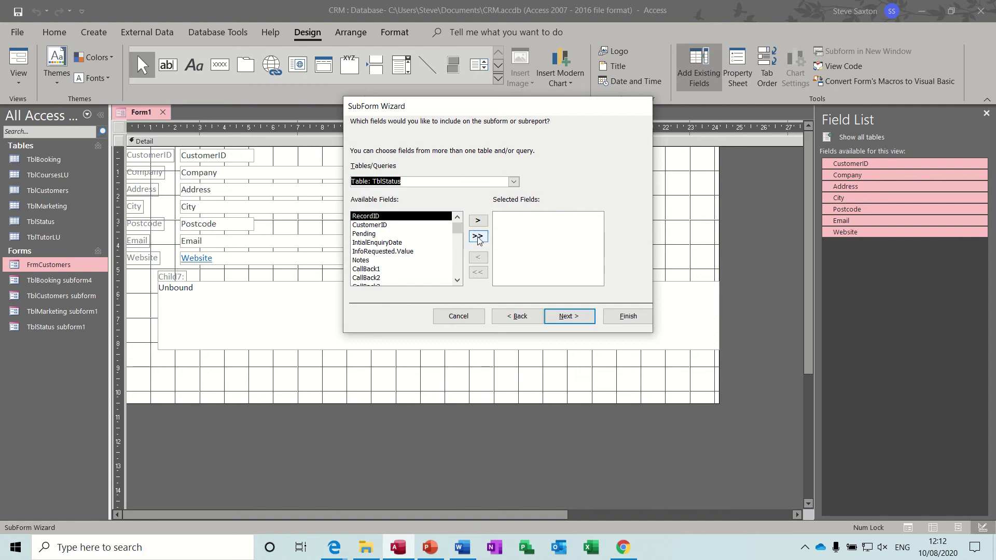
Step: Include every TblStatus field except CustomerID, keep the CustomerID link, and finish the subform
{"action": "left_click", "coordinate": [56, 223]}
{"action": "left_click", "coordinate": [478, 236]}
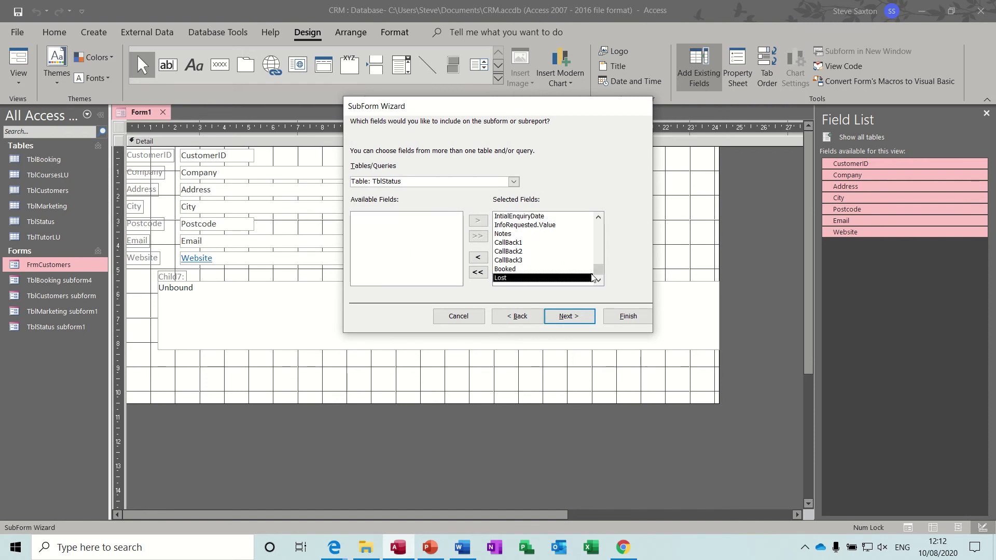
{"action": "left_click_drag", "start_coordinate": [596, 272], "coordinate": [597, 224]}
{"action": "left_click", "coordinate": [511, 225]}
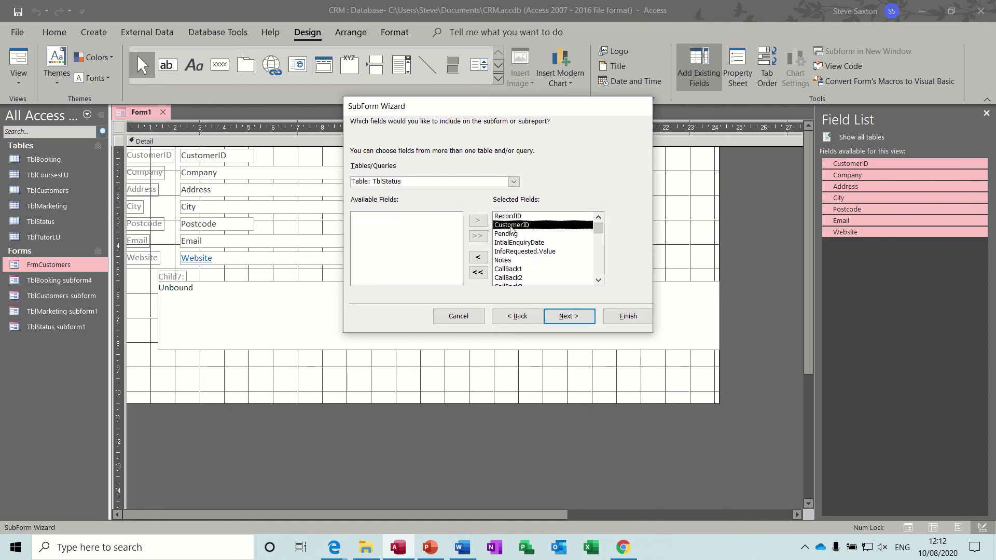
{"action": "left_click", "coordinate": [477, 258]}
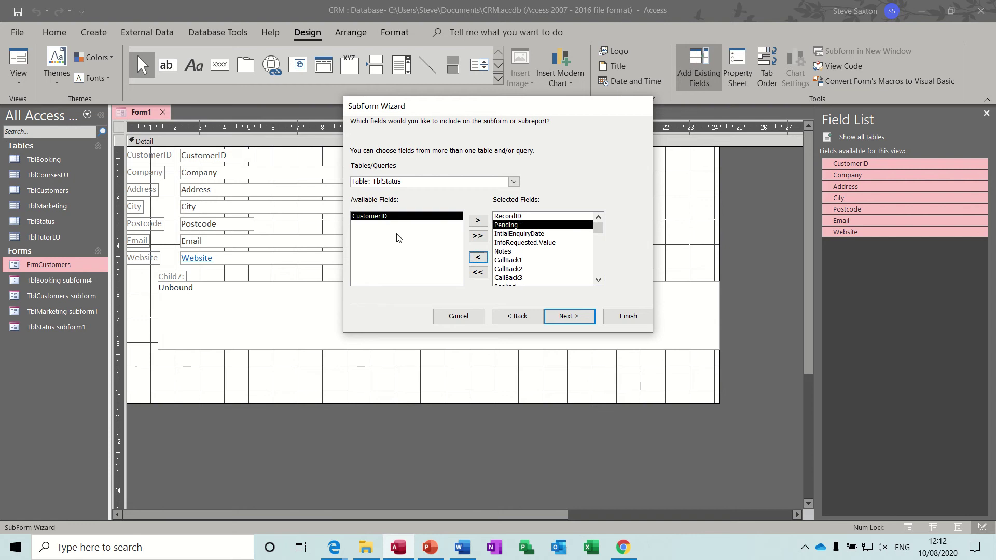
{"action": "left_click", "coordinate": [571, 320]}
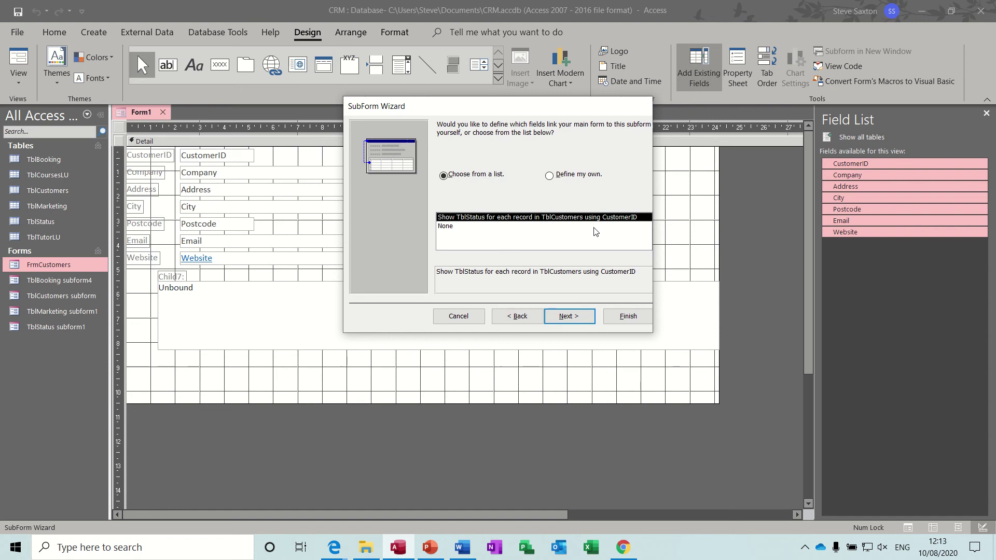
{"action": "left_click", "coordinate": [570, 316]}
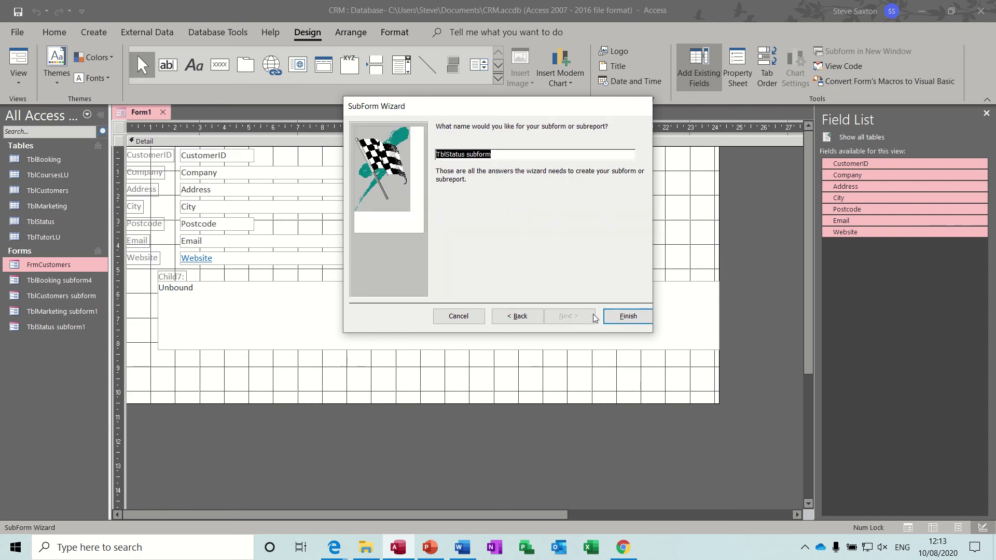
{"action": "left_click", "coordinate": [628, 316]}
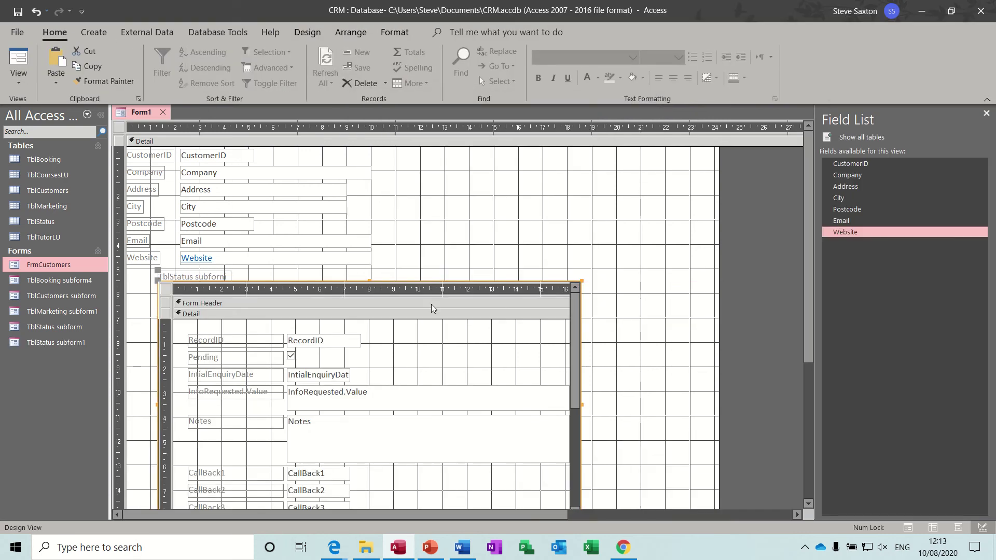
Step: Delete the subform's caption label, move the subform up-left and stretch it wider
{"action": "left_click", "coordinate": [221, 279]}
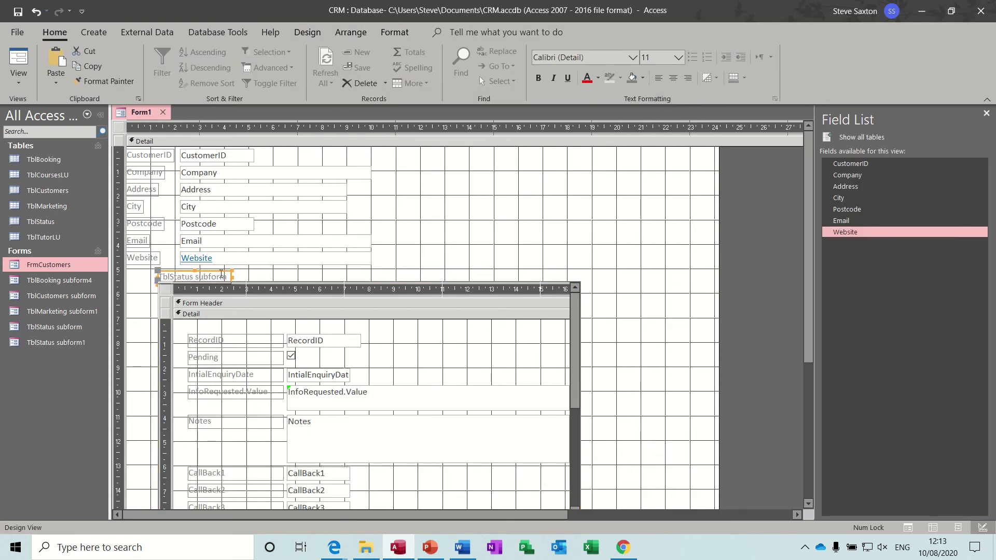
{"action": "key", "text": "Delete"}
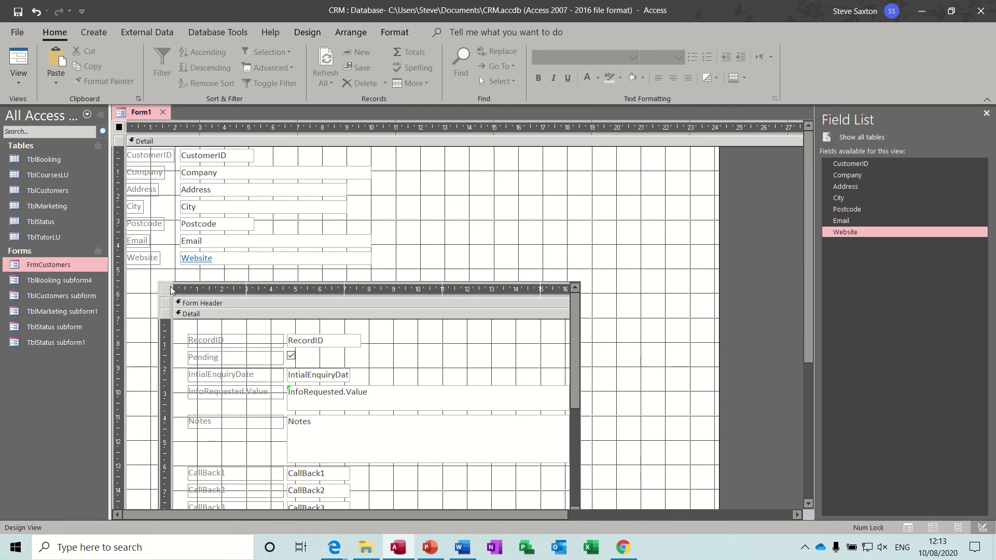
{"action": "left_click_drag", "start_coordinate": [167, 290], "coordinate": [134, 282]}
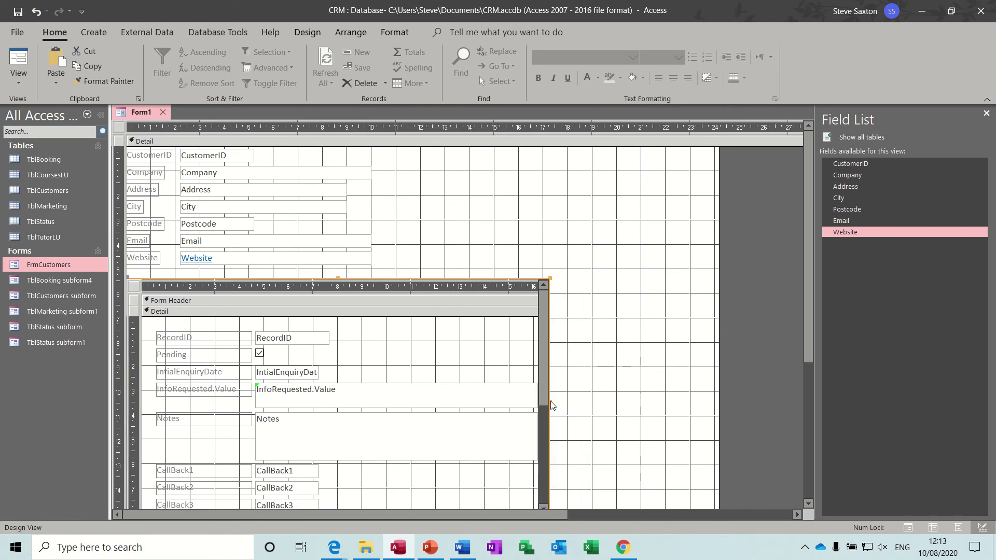
{"action": "left_click_drag", "start_coordinate": [549, 403], "coordinate": [777, 381]}
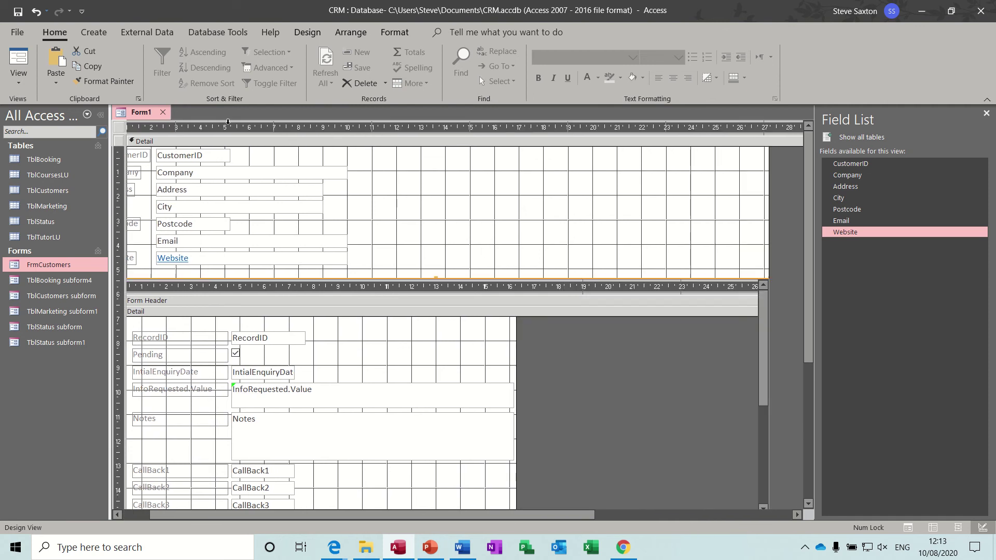
Step: Preview the form and inspect the #Name? error in row 1's InfoRequested.Value box
{"action": "left_click", "coordinate": [19, 59]}
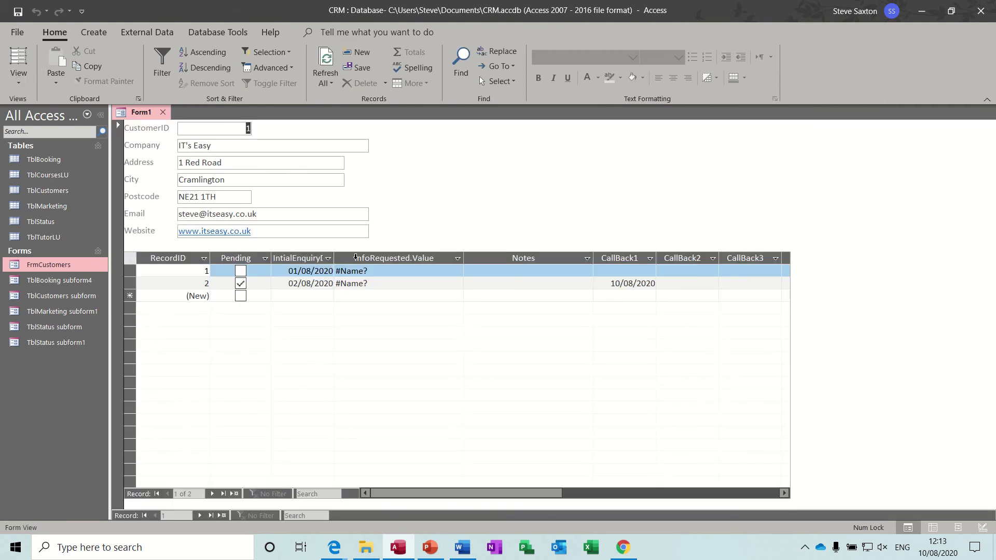
{"action": "left_click", "coordinate": [430, 271]}
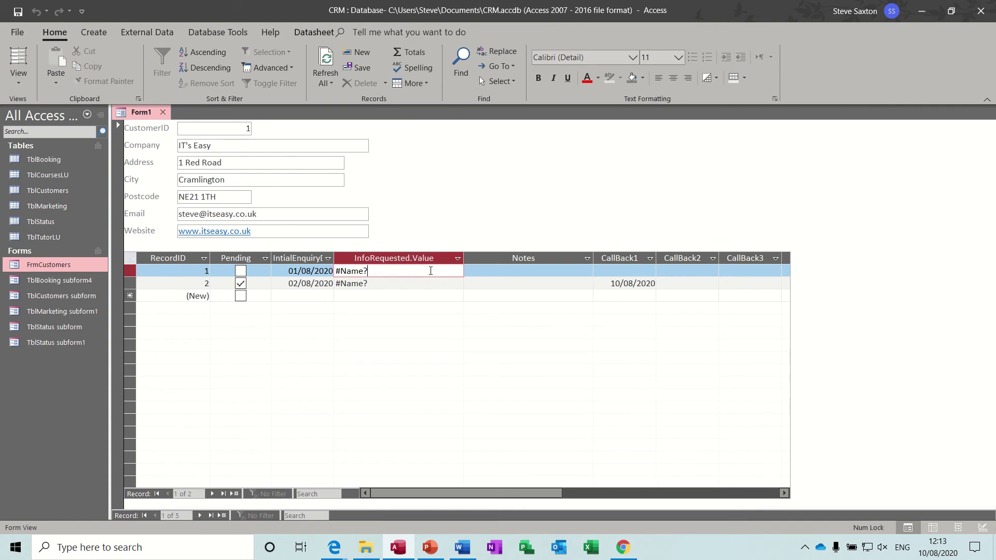
{"action": "left_click_drag", "start_coordinate": [381, 273], "coordinate": [334, 271]}
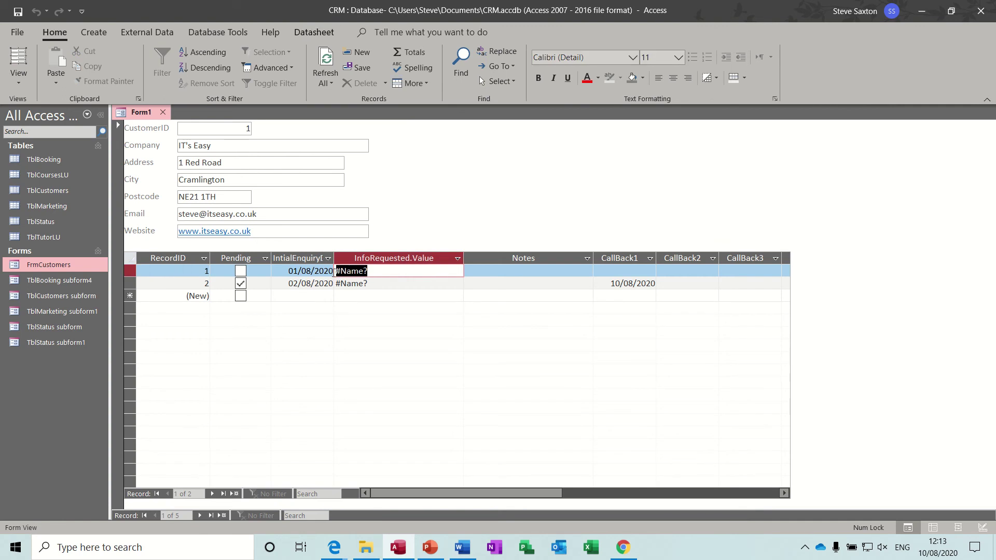
{"action": "left_click", "coordinate": [400, 274]}
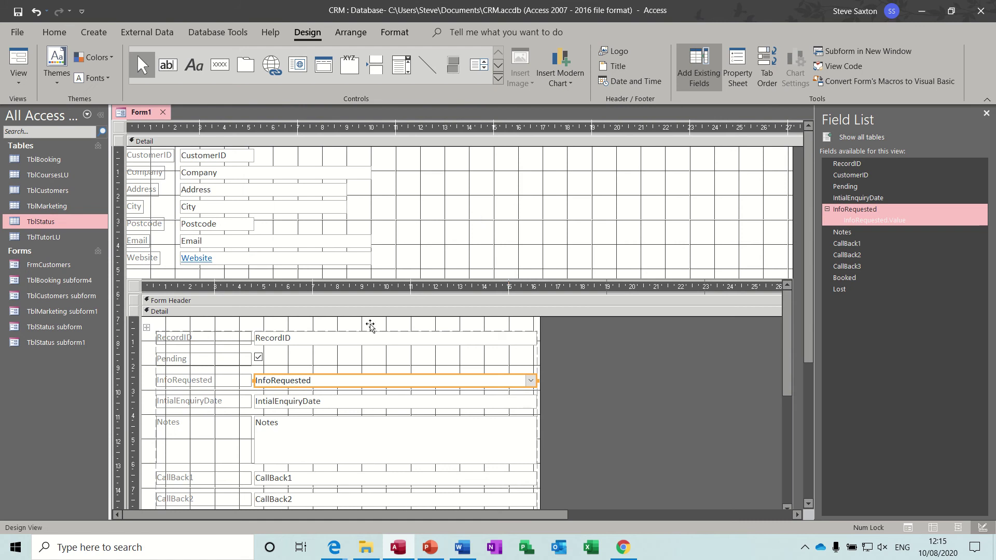
Step: Replace the broken InfoRequested combo box with the InfoRequested field from the Field List
{"action": "left_click", "coordinate": [237, 380]}
{"action": "left_click", "coordinate": [302, 383]}
{"action": "key", "text": "Delete"}
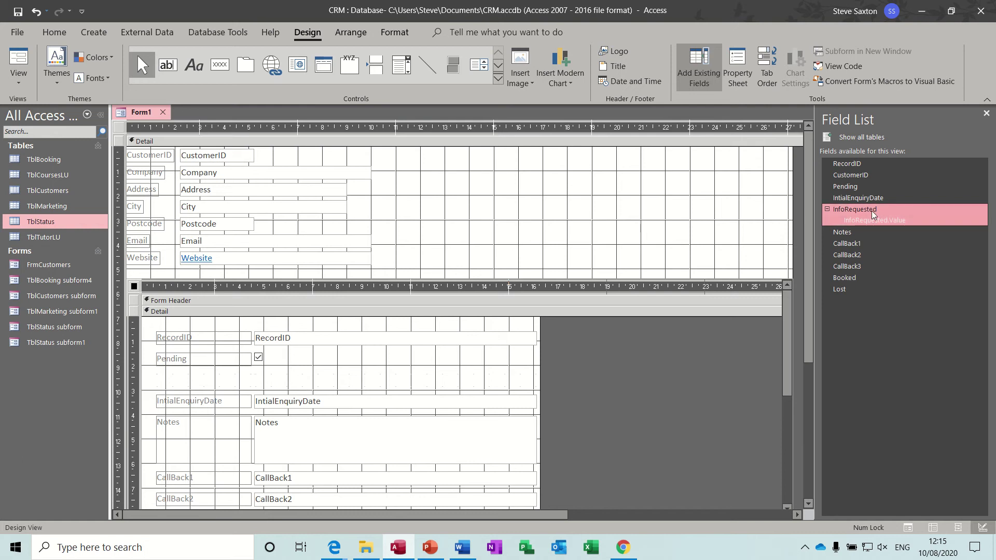
{"action": "left_click_drag", "start_coordinate": [872, 211], "coordinate": [218, 354]}
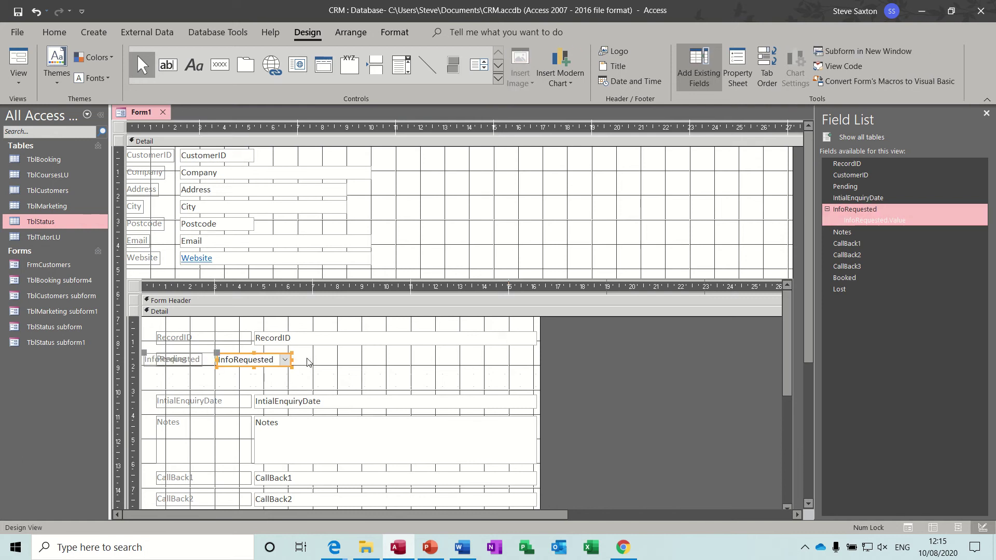
Step: Arrange all subform controls in a Stacked layout and view the form with its records
{"action": "key", "text": "ctrl+a"}
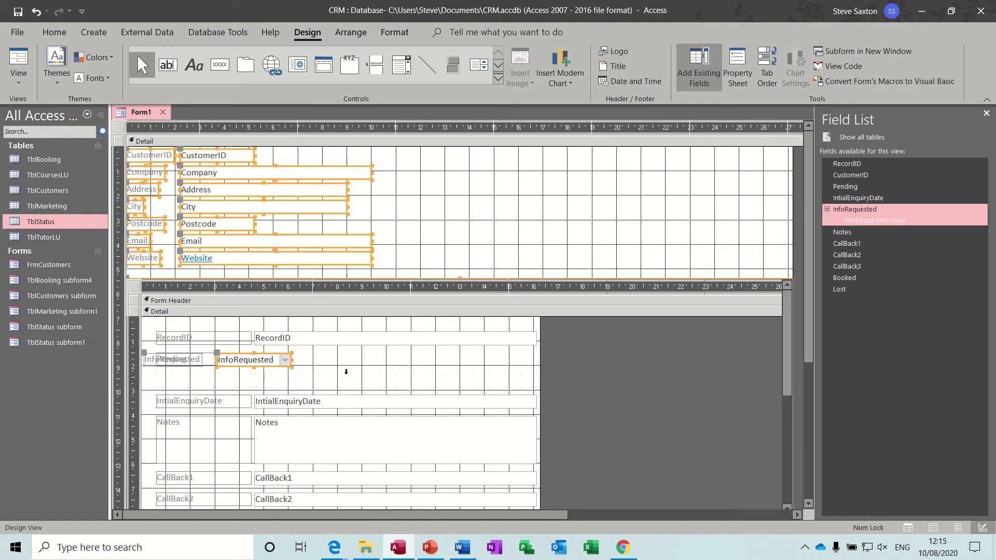
{"action": "left_click", "coordinate": [366, 378]}
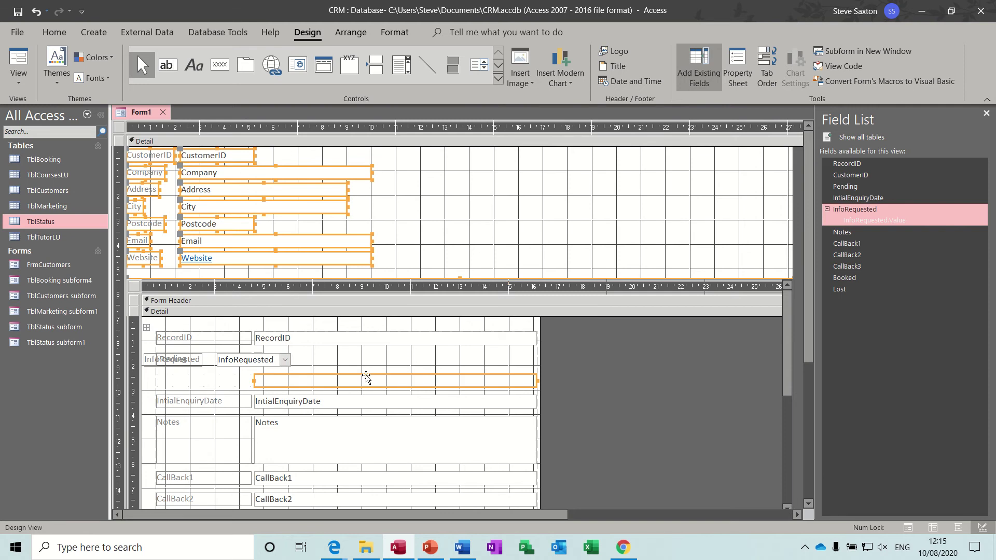
{"action": "key", "text": "ctrl+a"}
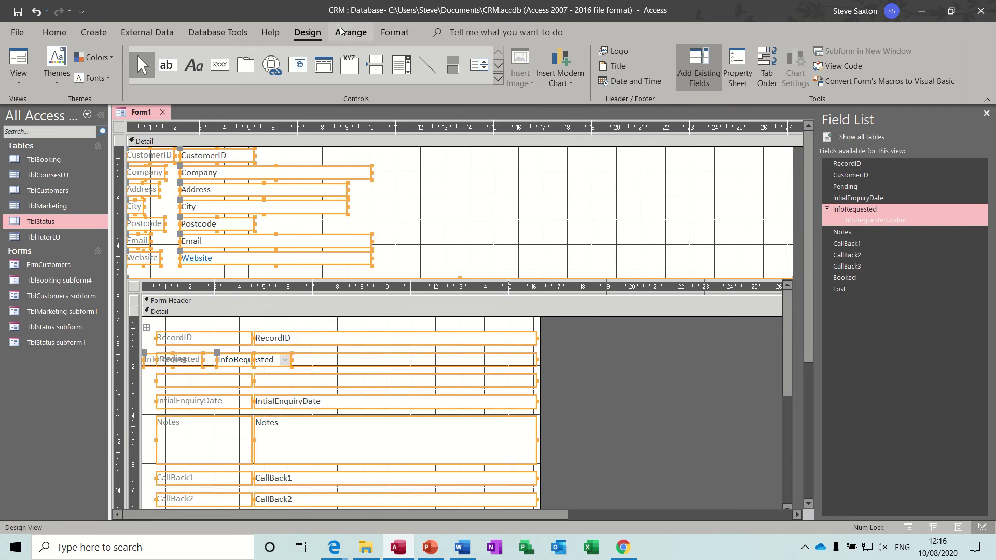
{"action": "left_click", "coordinate": [348, 34]}
{"action": "left_click", "coordinate": [52, 65]}
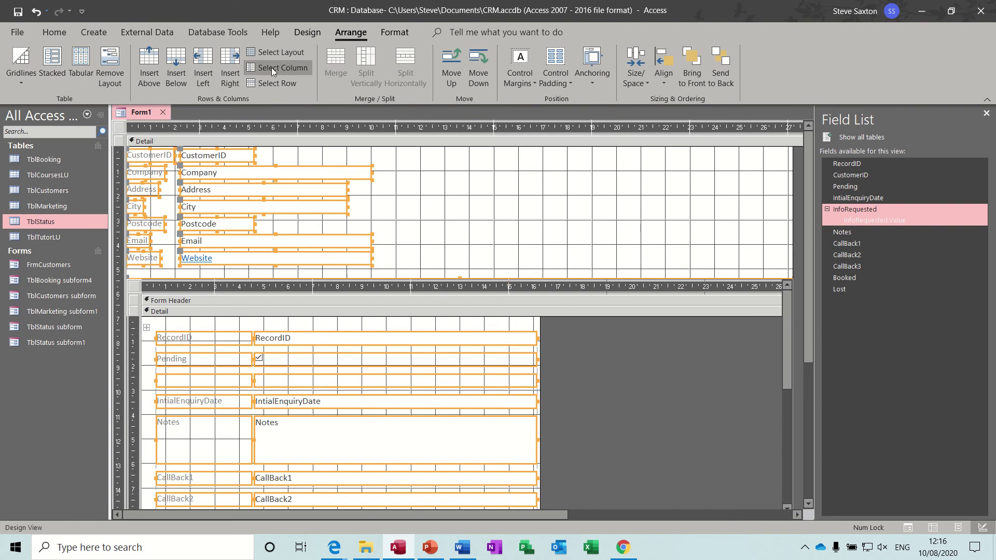
{"action": "left_click", "coordinate": [307, 32]}
{"action": "left_click", "coordinate": [17, 58]}
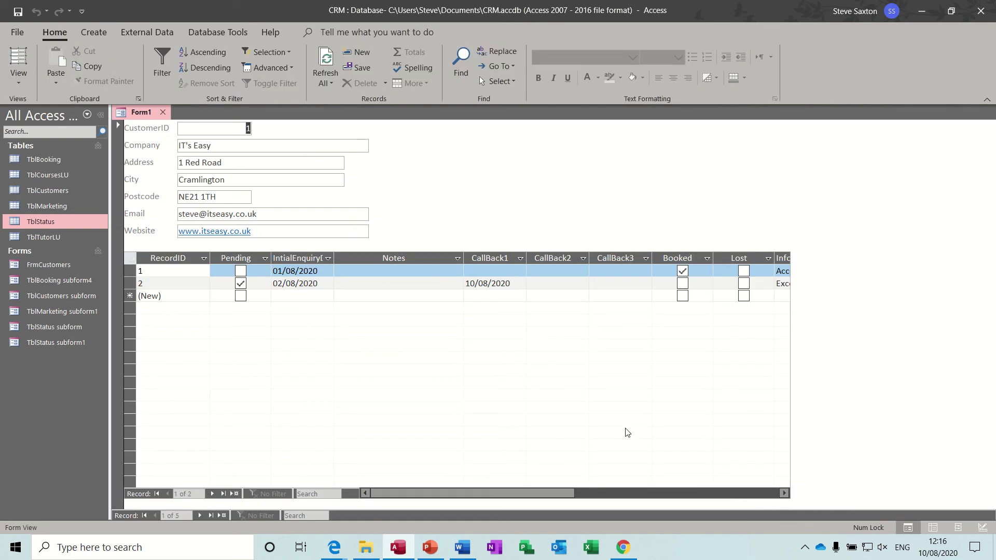
Step: Move the InfoRequested column, with Access Intro and Excel Intro, next to IntialEnquiry
{"action": "left_click_drag", "start_coordinate": [537, 489], "coordinate": [584, 489]}
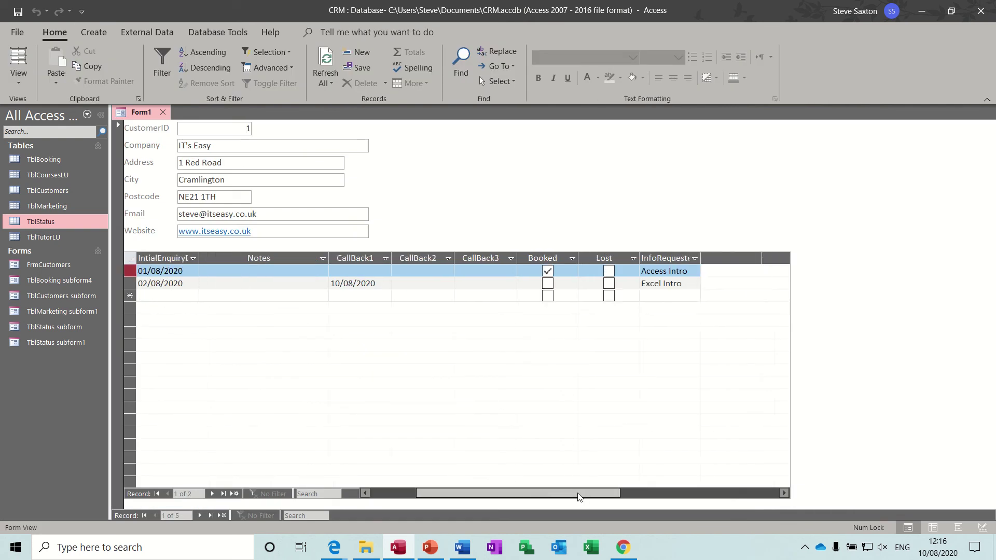
{"action": "left_click", "coordinate": [690, 271]}
{"action": "left_click", "coordinate": [694, 271]}
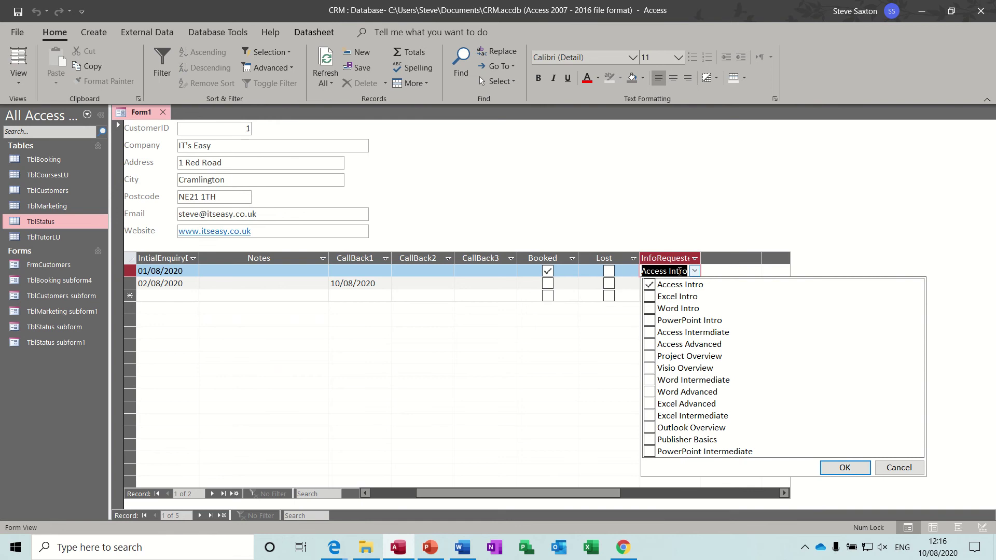
{"action": "left_click", "coordinate": [679, 256]}
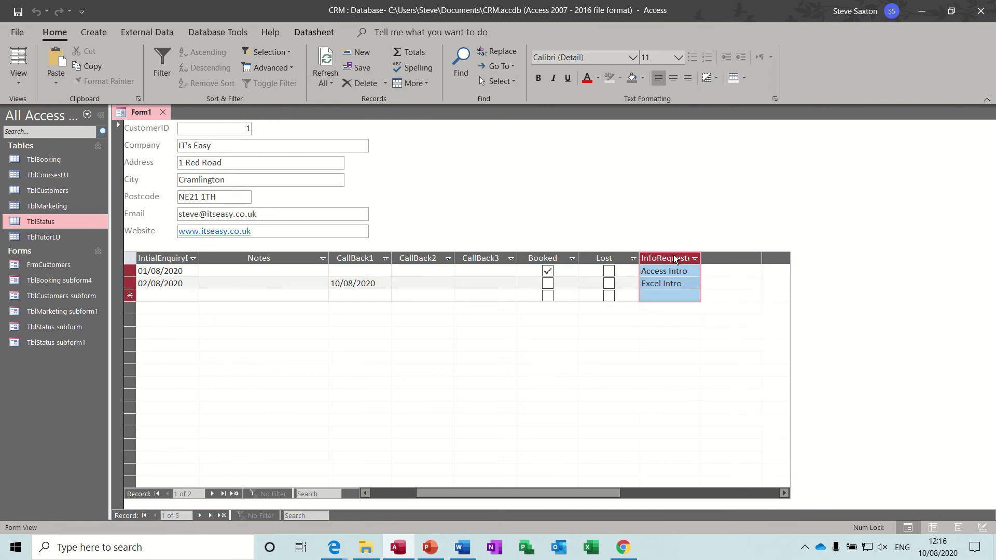
{"action": "left_click_drag", "start_coordinate": [674, 258], "coordinate": [258, 271]}
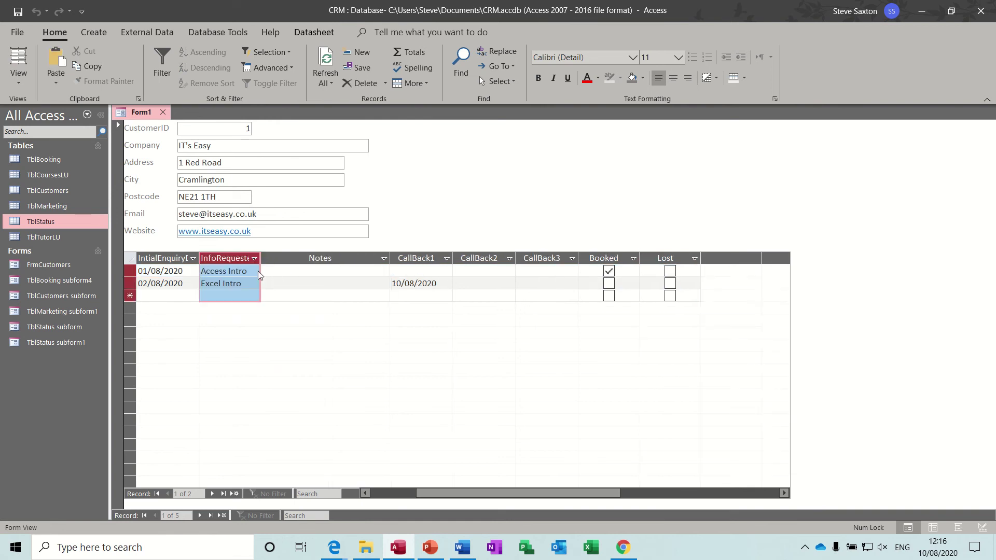
{"action": "left_click_drag", "start_coordinate": [499, 492], "coordinate": [440, 492]}
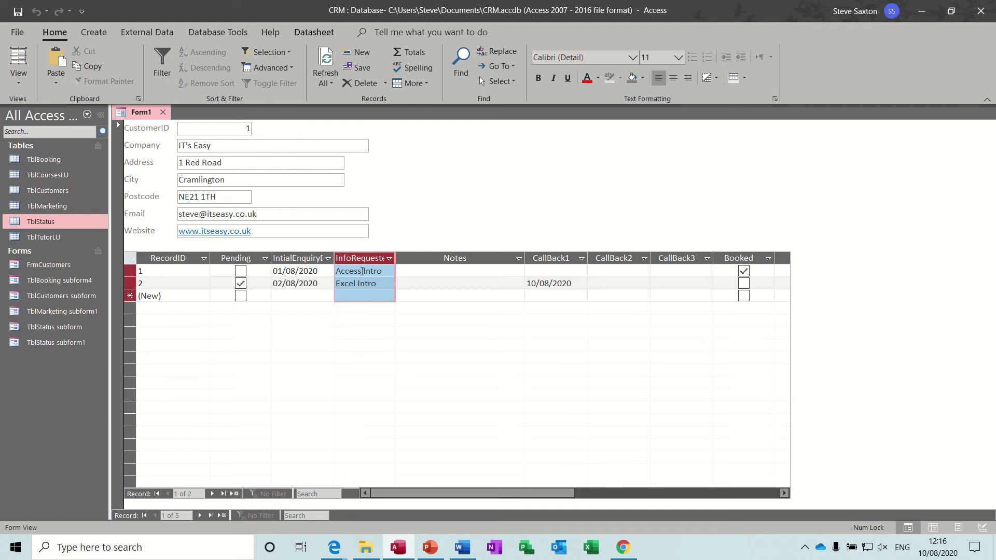
{"action": "left_click", "coordinate": [408, 269]}
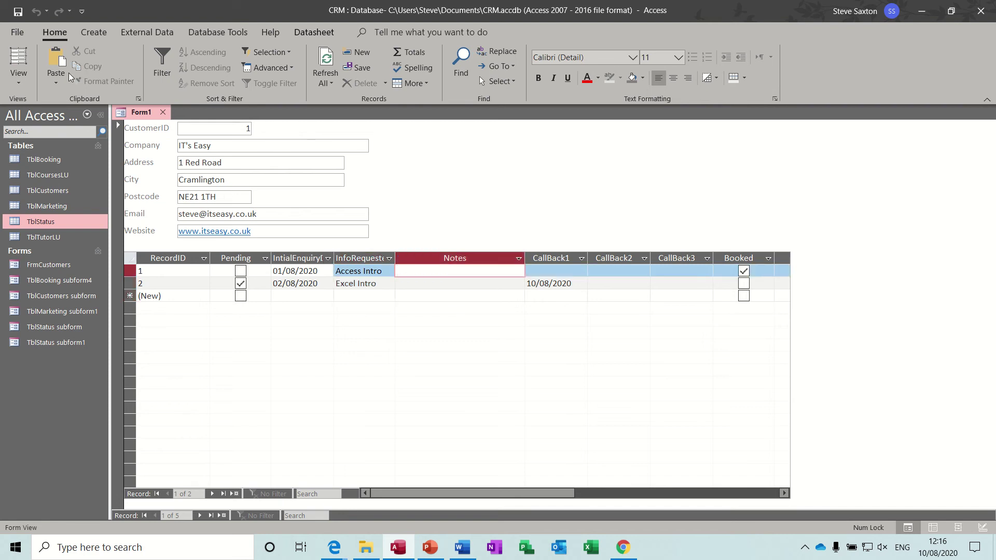
Step: Save the new form under the name FrmCustomers1
{"action": "left_click", "coordinate": [18, 11]}
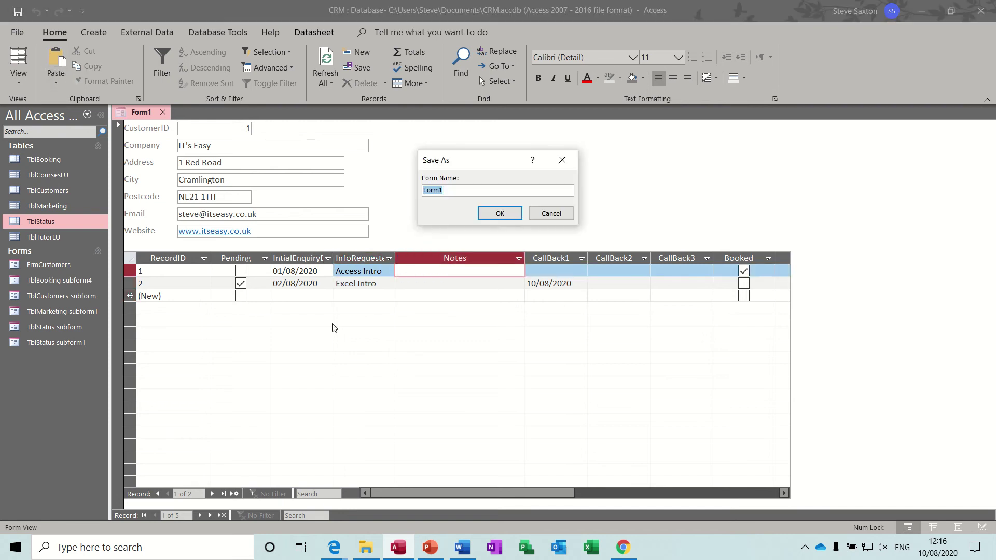
{"action": "type", "text": "Fr"}
{"action": "left_click", "coordinate": [500, 213]}
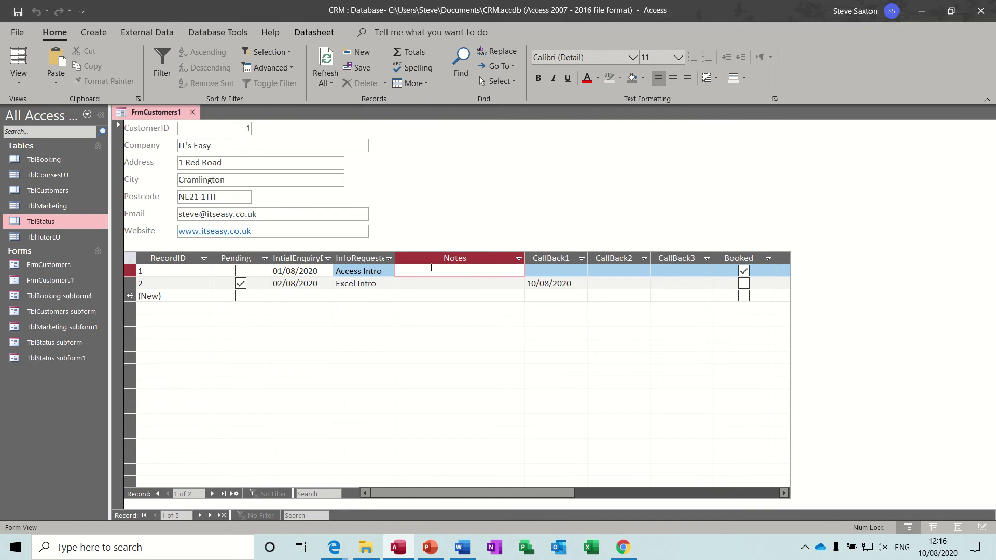
{"action": "left_click", "coordinate": [409, 285]}
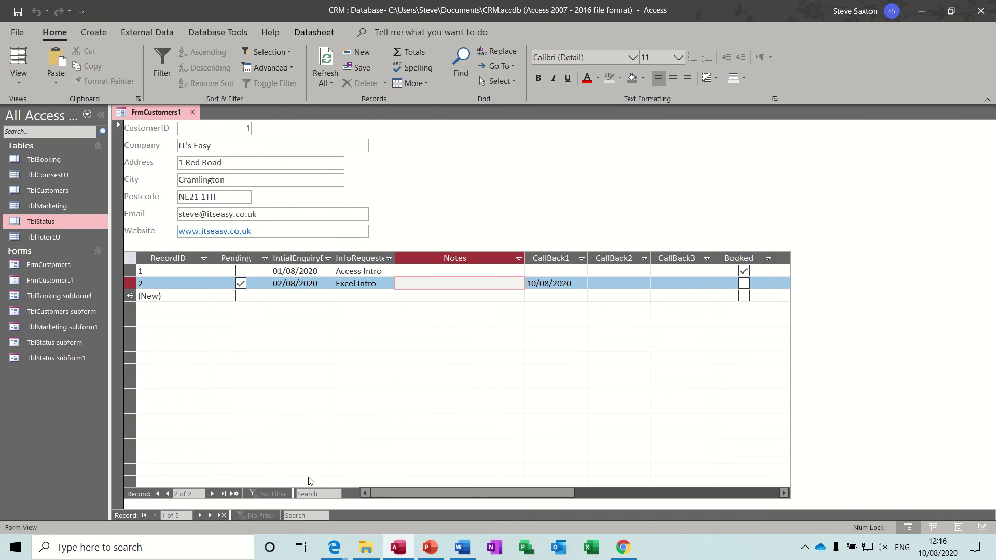
{"action": "left_click", "coordinate": [17, 83]}
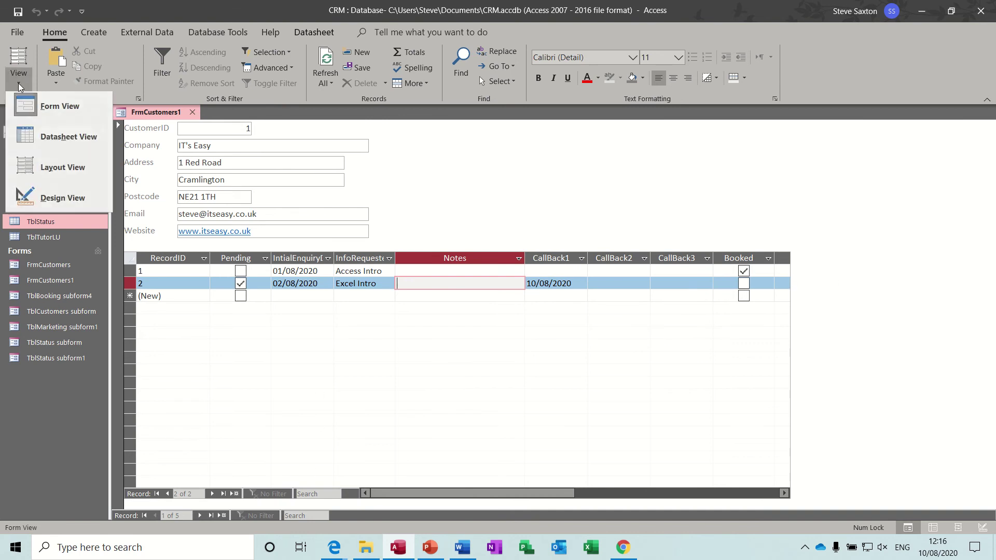
Step: Return FrmCustomers1 to Design View, close the field list and select the subform
{"action": "left_click", "coordinate": [45, 197]}
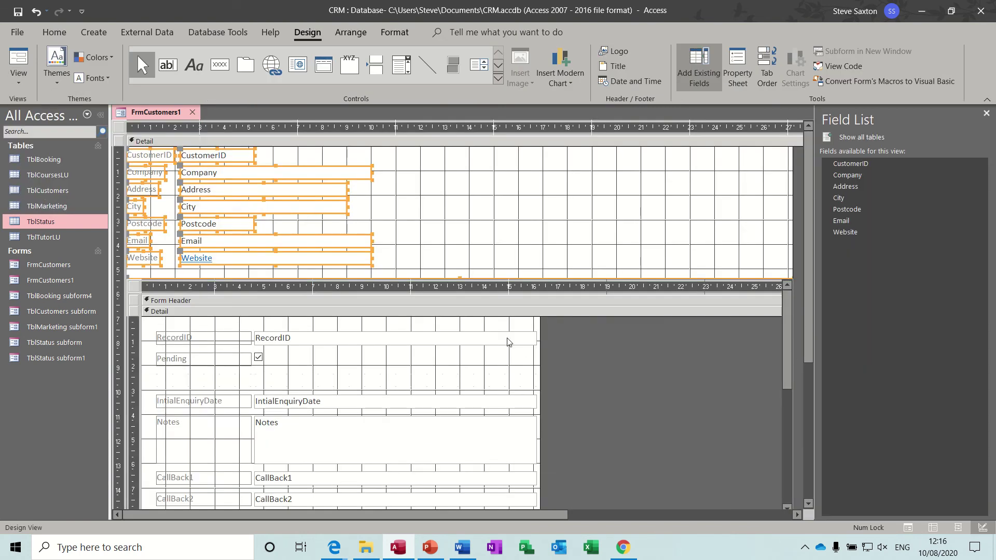
{"action": "left_click", "coordinate": [134, 287]}
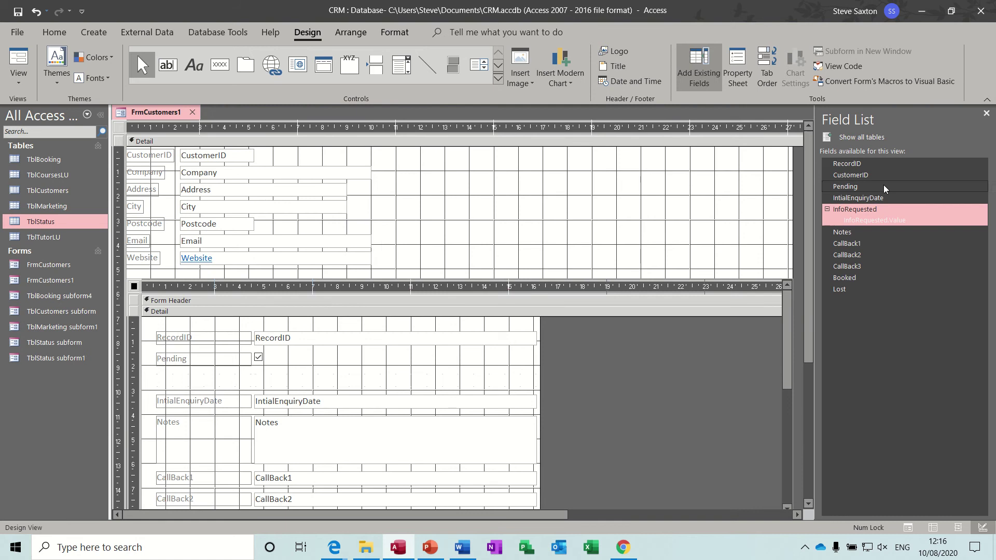
{"action": "left_click", "coordinate": [986, 114]}
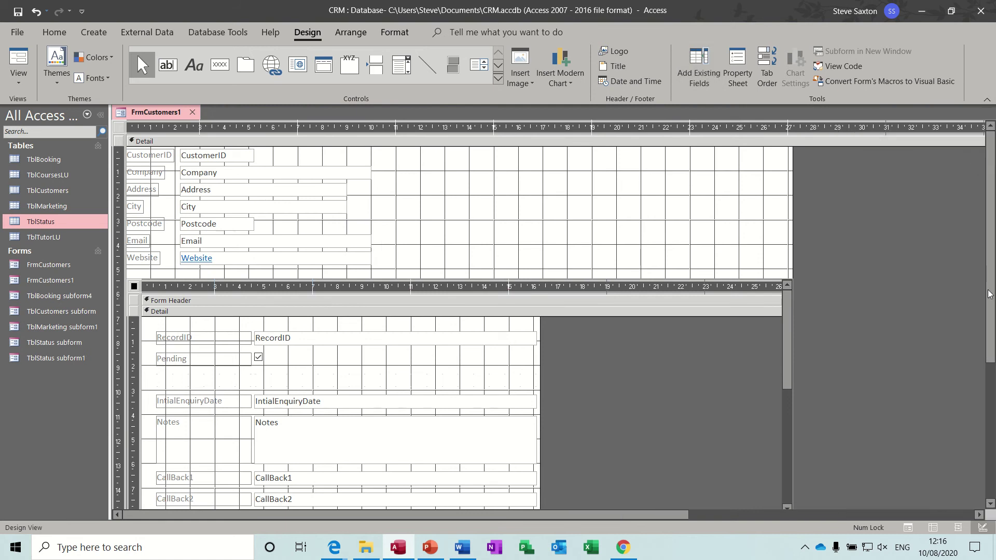
{"action": "scroll", "coordinate": [988, 294], "scroll_direction": "down", "scroll_amount": 3}
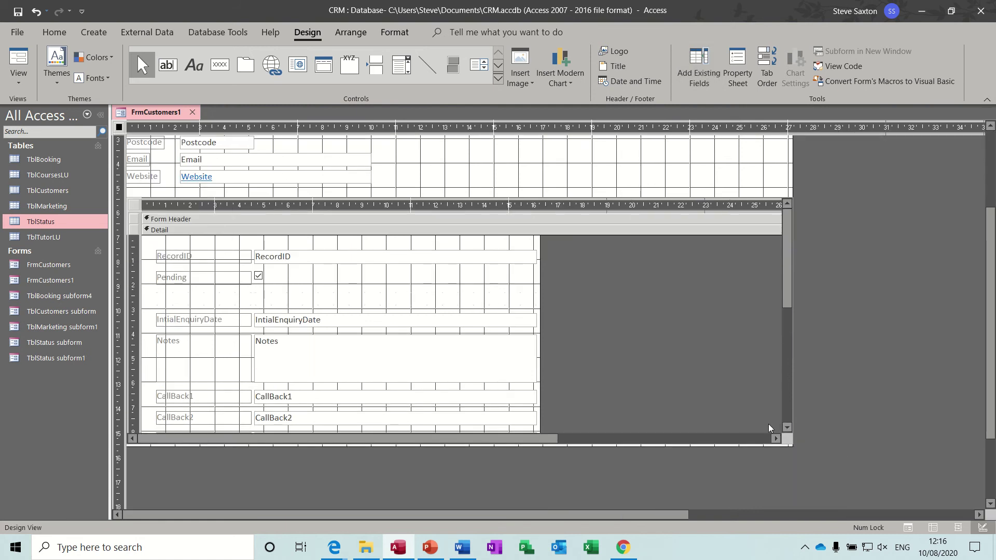
{"action": "left_click", "coordinate": [134, 205]}
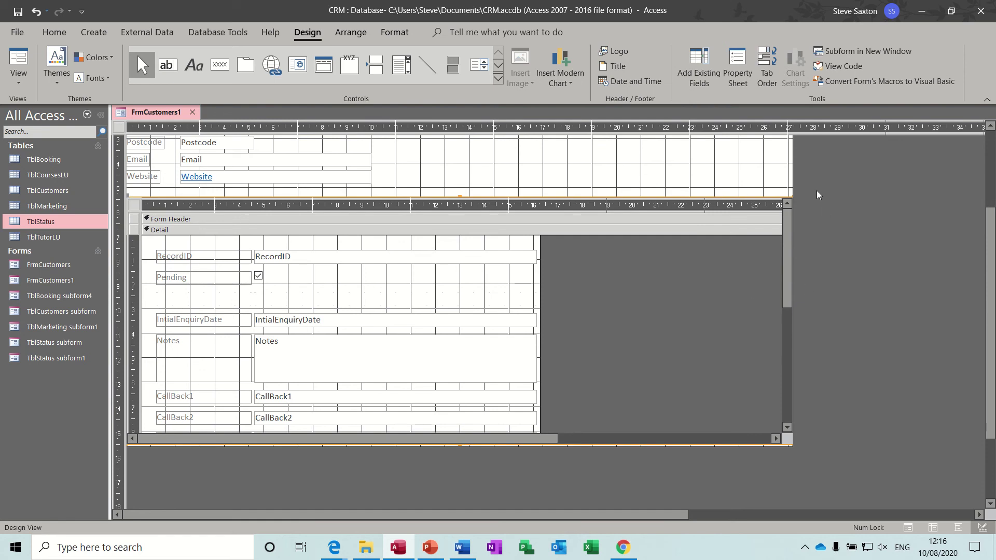
Step: Widen the main form and subform, shorten the subform's height, and check it in Form View
{"action": "left_click_drag", "start_coordinate": [795, 183], "coordinate": [827, 231]}
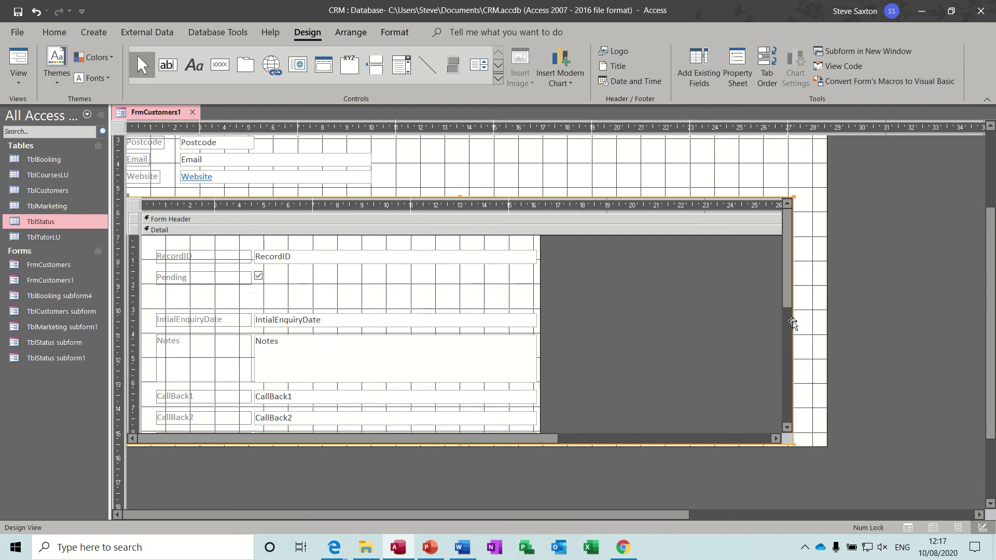
{"action": "left_click_drag", "start_coordinate": [792, 321], "coordinate": [973, 322]}
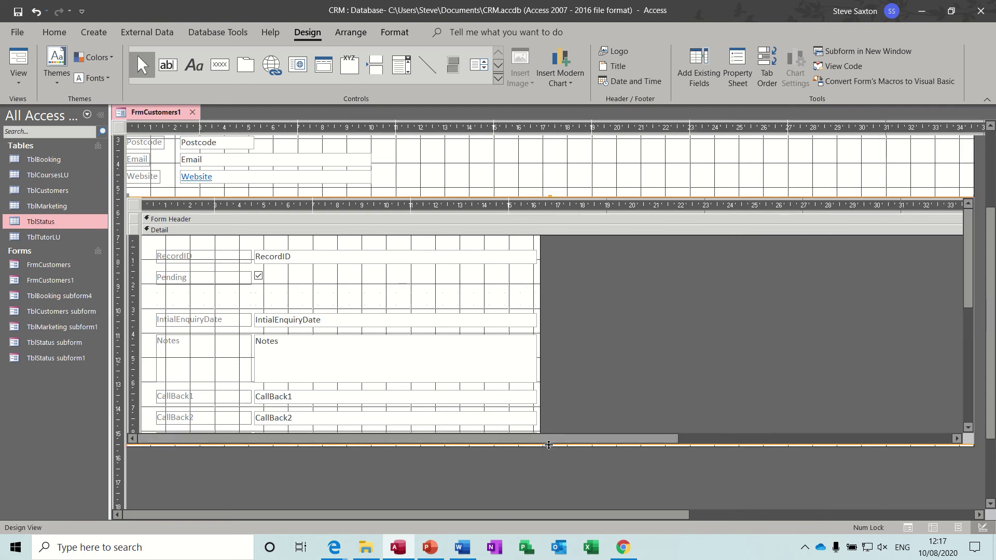
{"action": "left_click_drag", "start_coordinate": [549, 446], "coordinate": [551, 492]}
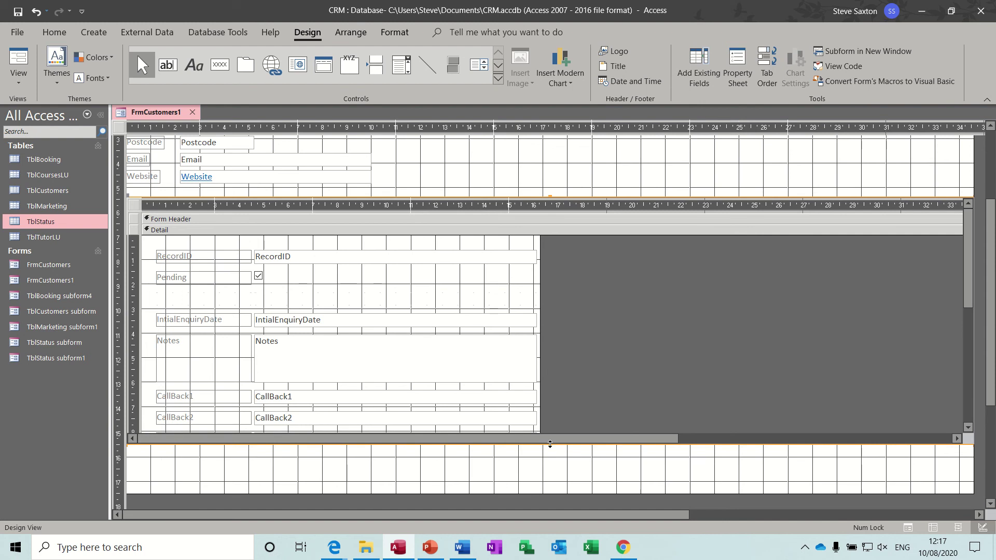
{"action": "left_click_drag", "start_coordinate": [549, 444], "coordinate": [536, 311]}
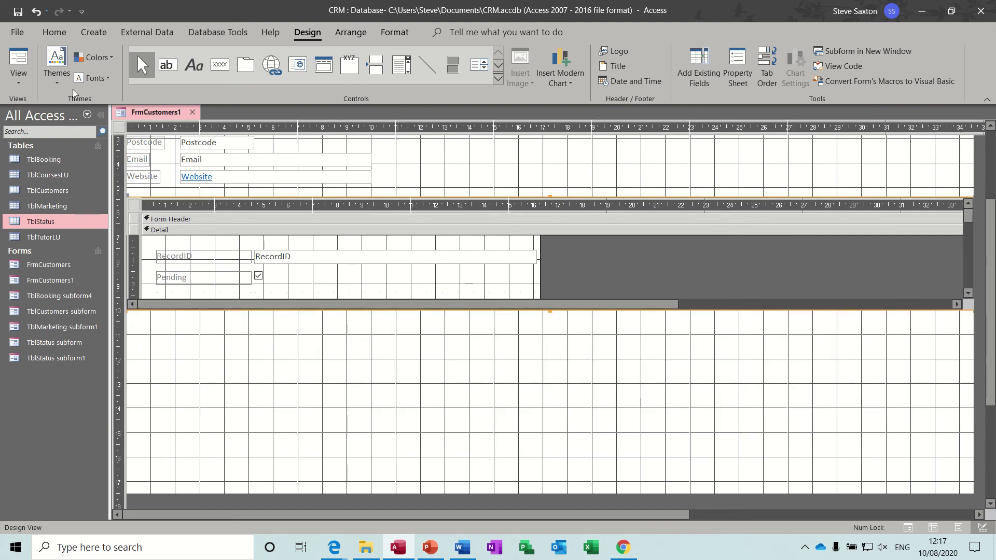
{"action": "left_click", "coordinate": [19, 60]}
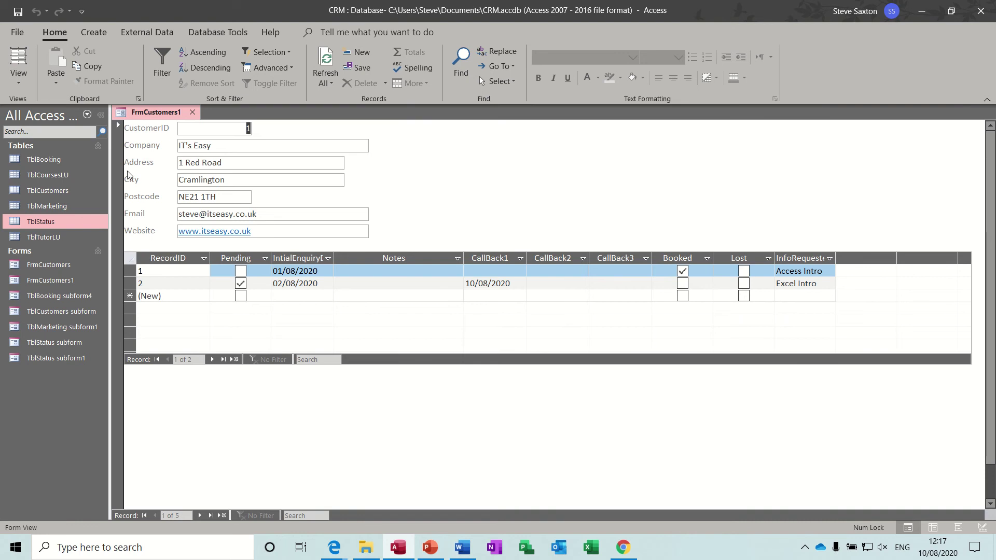
Step: Set the subform's Record Selectors and Navigation Buttons to No, then return to Form View
{"action": "left_click", "coordinate": [19, 75]}
{"action": "left_click", "coordinate": [45, 200]}
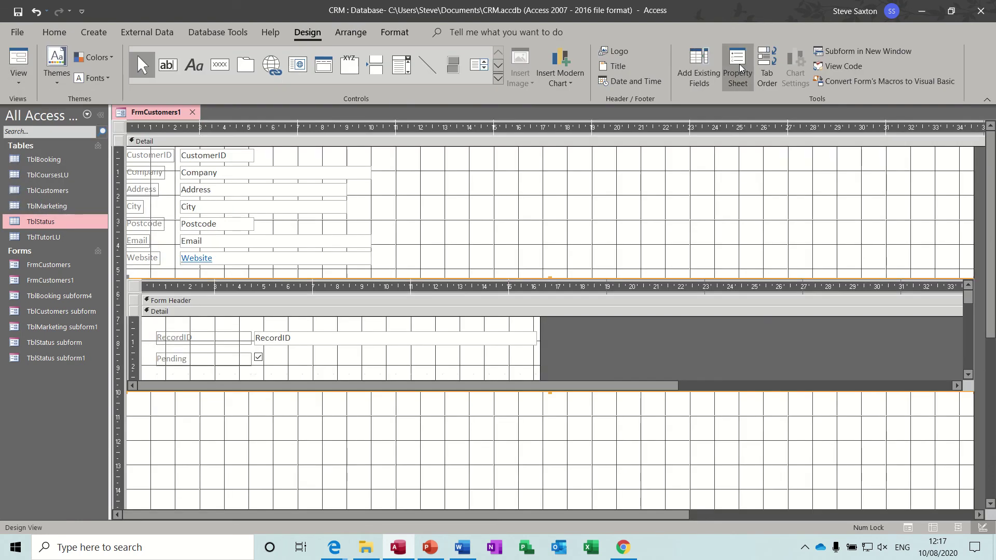
{"action": "left_click", "coordinate": [737, 64]}
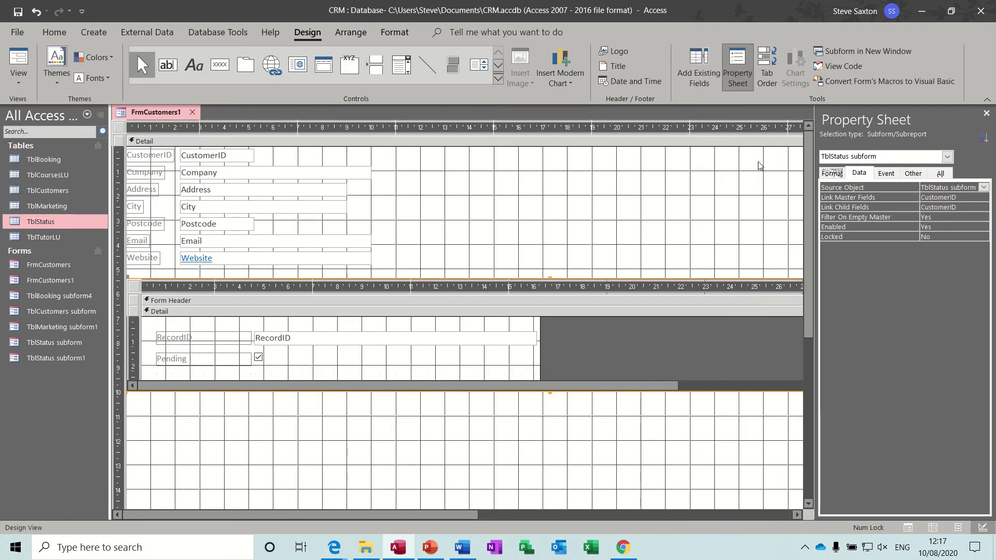
{"action": "left_click", "coordinate": [133, 286]}
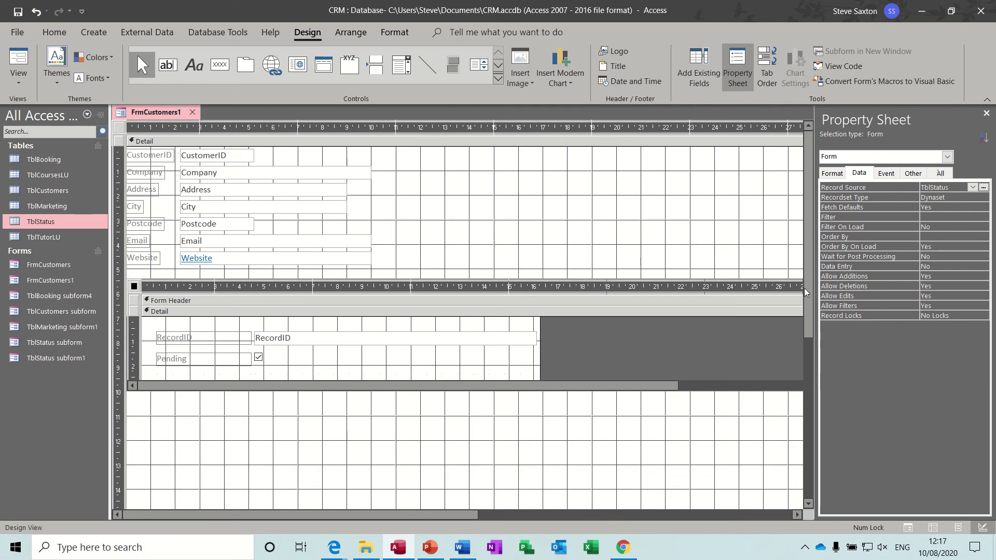
{"action": "left_click", "coordinate": [832, 173]}
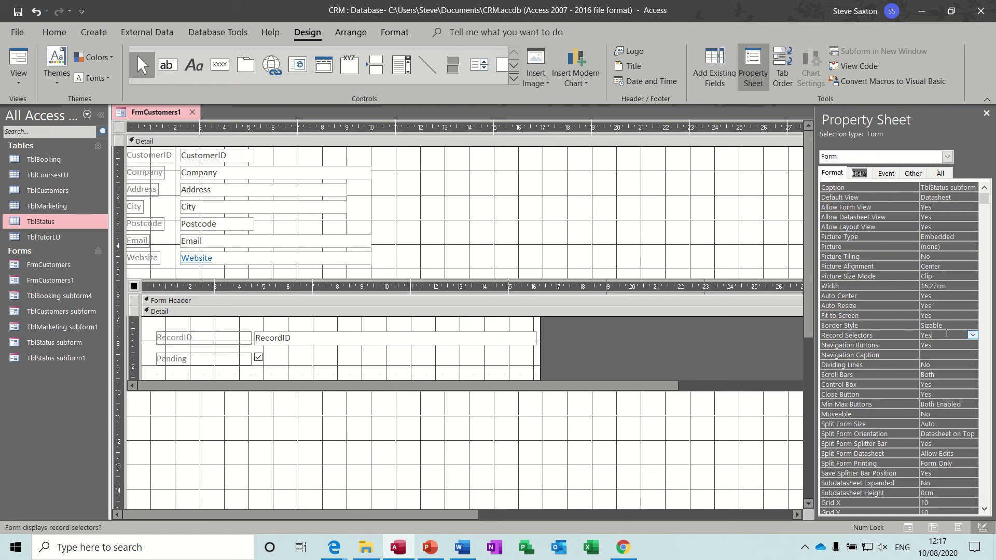
{"action": "left_click", "coordinate": [972, 336]}
{"action": "left_click", "coordinate": [972, 335]}
{"action": "left_click", "coordinate": [956, 353]}
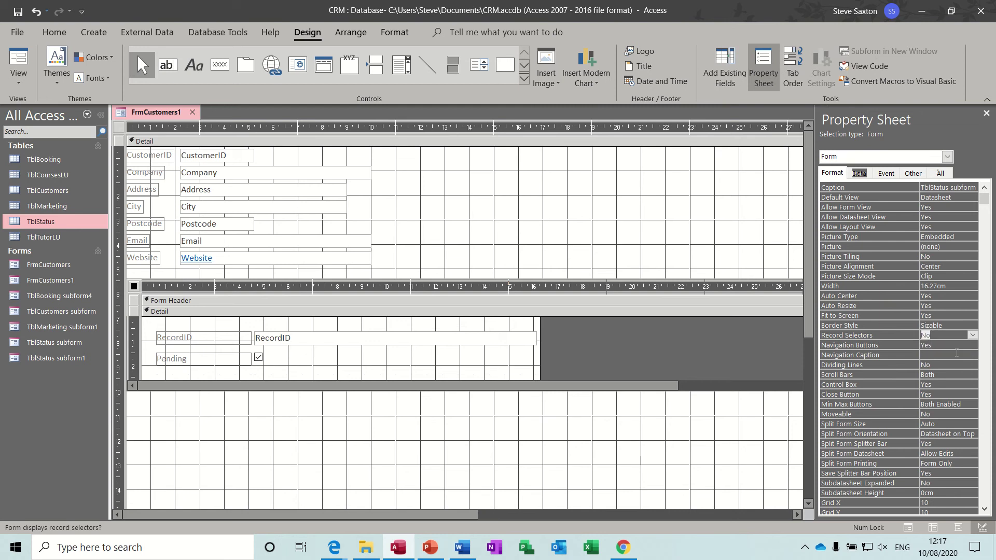
{"action": "left_click", "coordinate": [942, 345]}
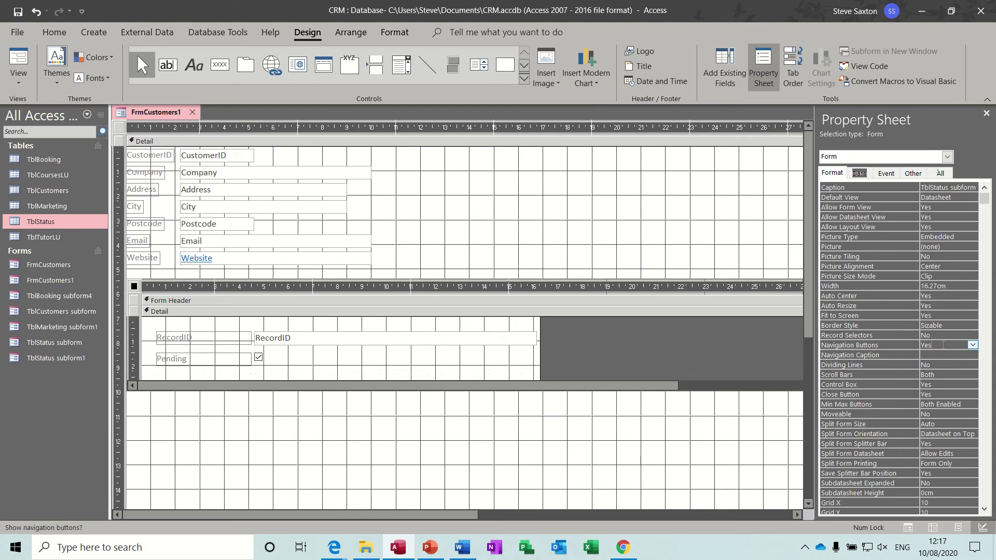
{"action": "left_click", "coordinate": [973, 346]}
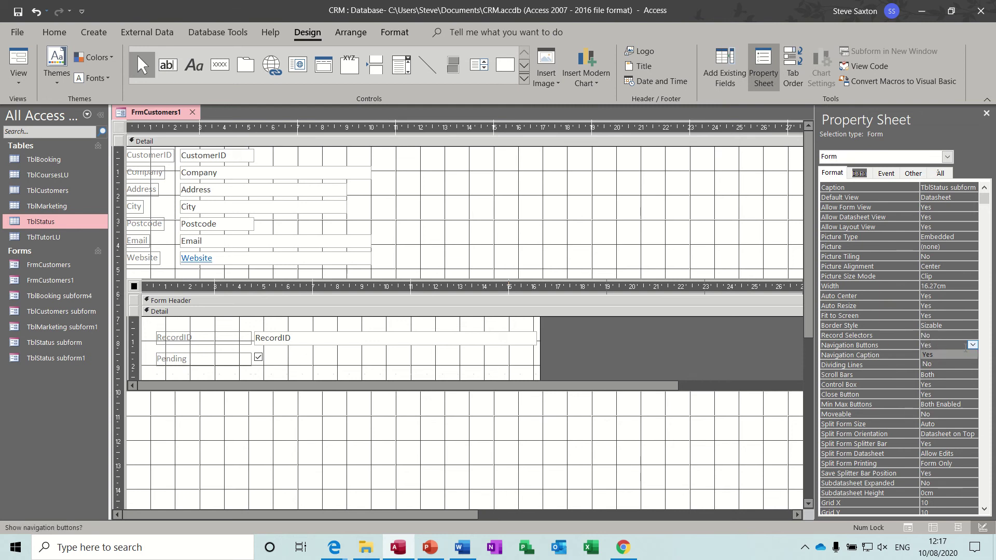
{"action": "left_click", "coordinate": [944, 360]}
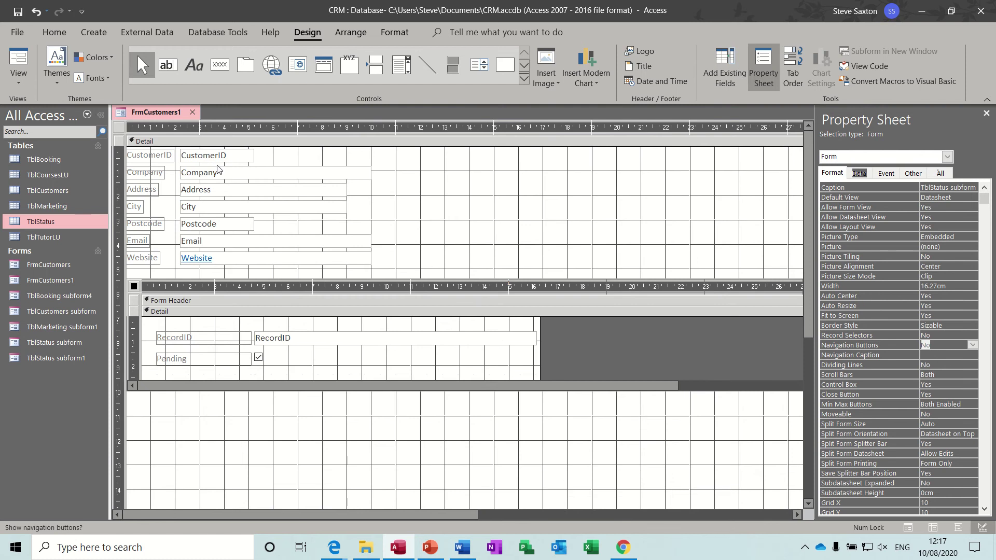
{"action": "left_click", "coordinate": [19, 60]}
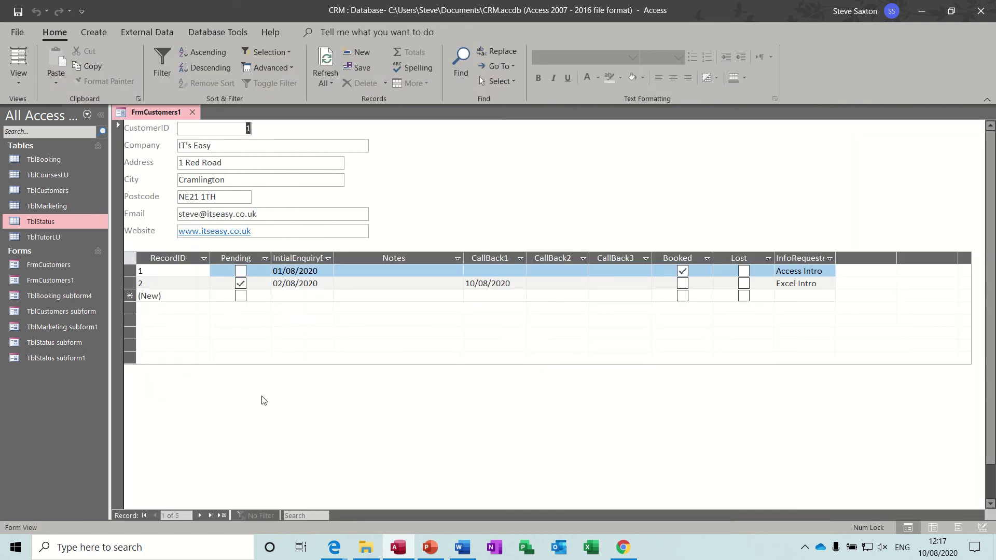
Step: Step through every customer to a new blank record, return to the first, then switch to Design View
{"action": "left_click", "coordinate": [199, 515]}
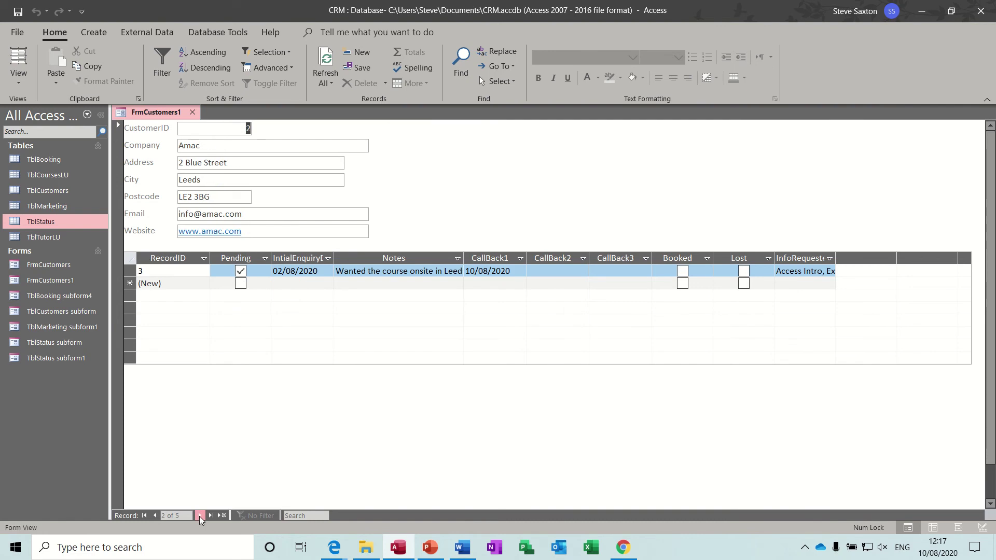
{"action": "left_click", "coordinate": [200, 515]}
{"action": "left_click", "coordinate": [199, 515]}
{"action": "left_click", "coordinate": [199, 515]}
{"action": "left_click", "coordinate": [199, 516]}
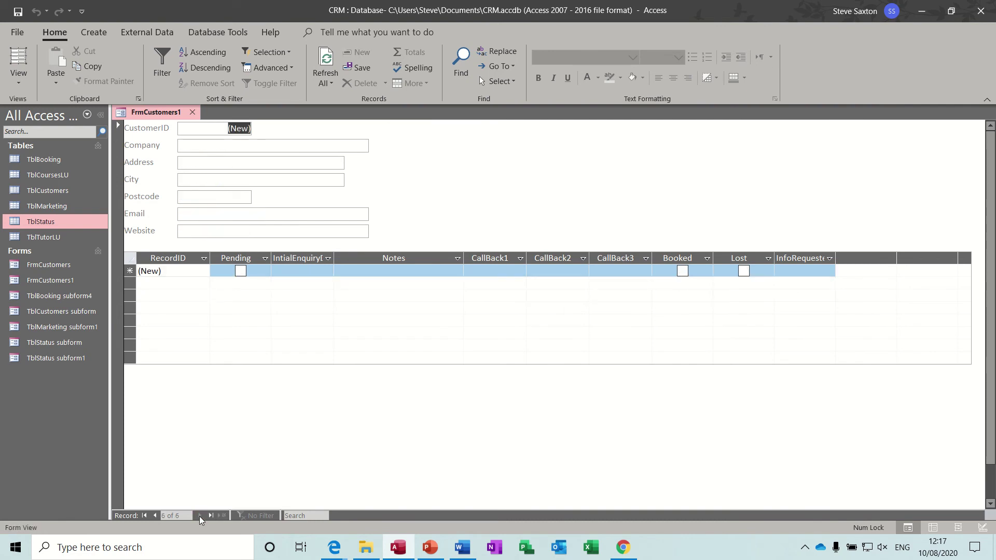
{"action": "left_click", "coordinate": [145, 515]}
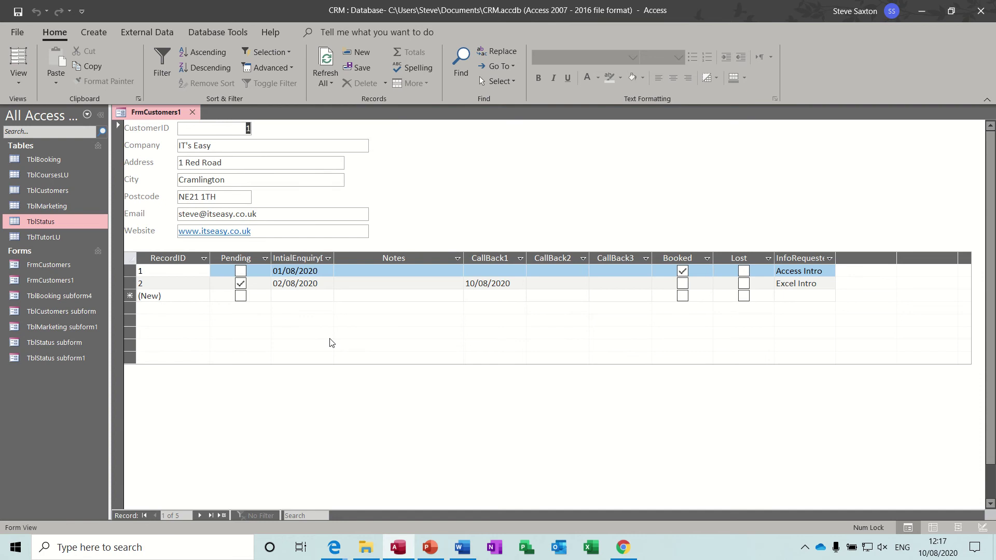
{"action": "left_click", "coordinate": [23, 83]}
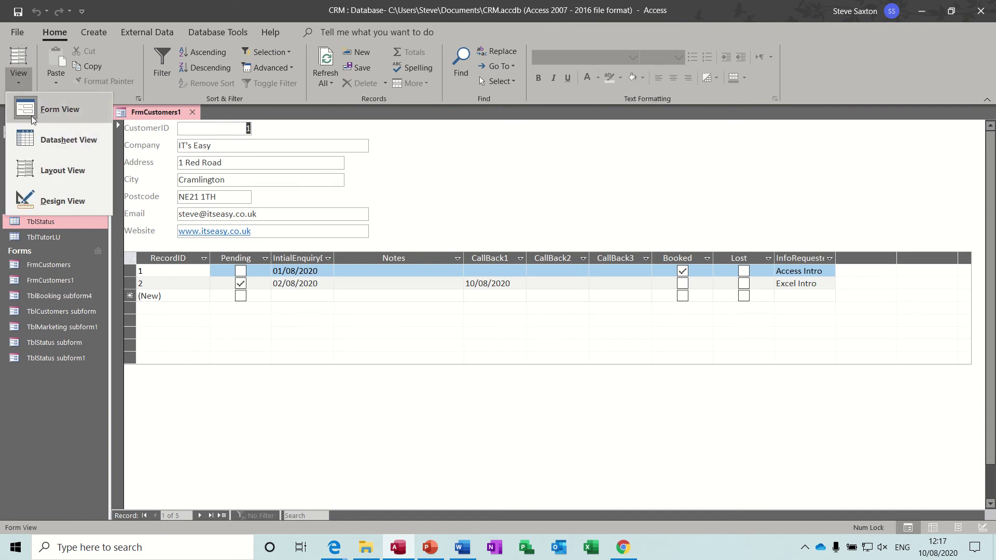
{"action": "left_click", "coordinate": [41, 198]}
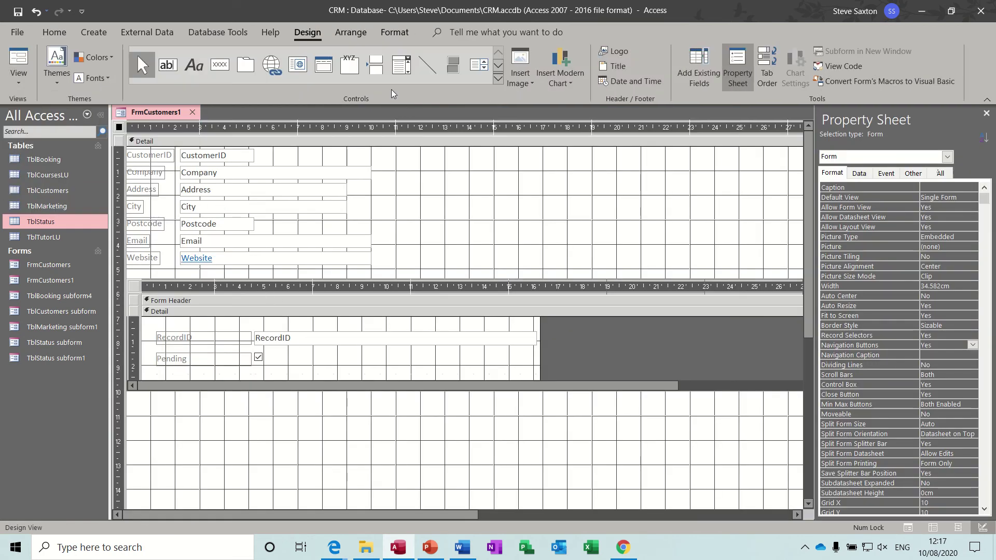
Step: Insert a TblBooking subform below the status subform with all fields except CustomerID, linked by CustomerID
{"action": "left_click", "coordinate": [497, 78]}
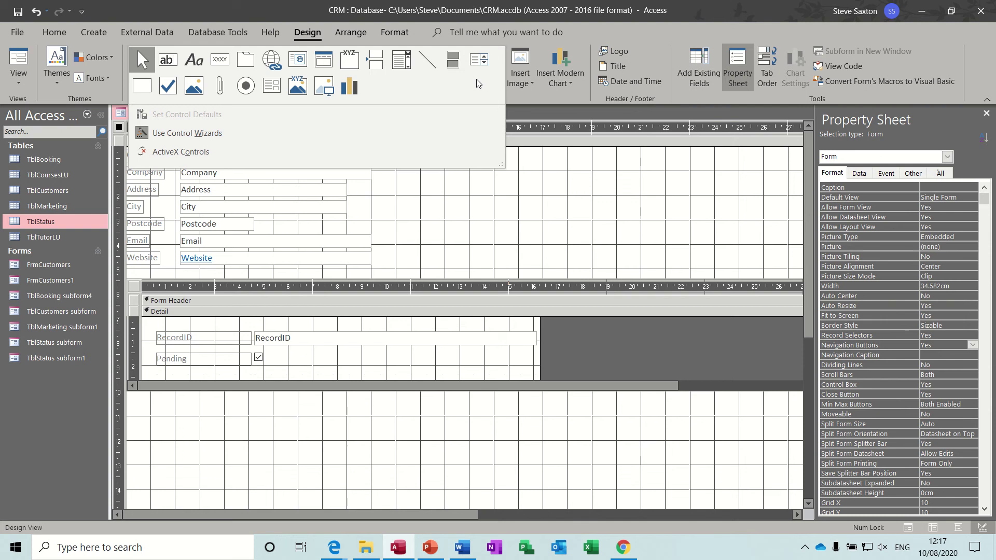
{"action": "left_click", "coordinate": [276, 92]}
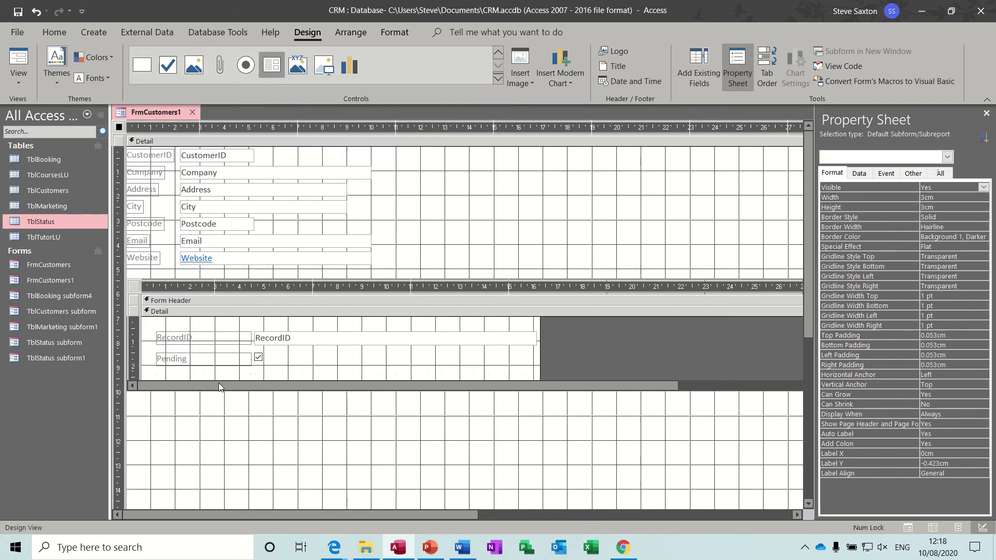
{"action": "left_click_drag", "start_coordinate": [147, 415], "coordinate": [687, 476]}
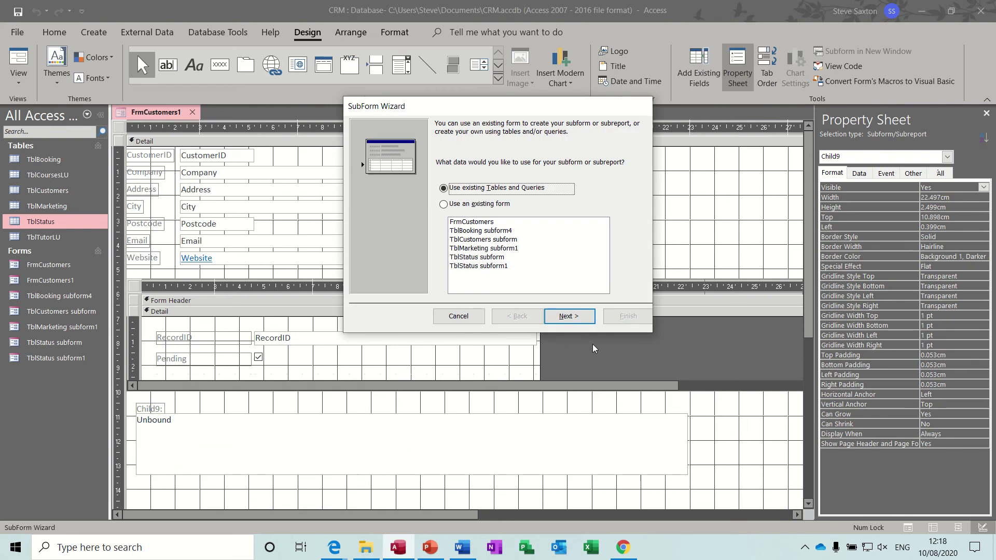
{"action": "left_click", "coordinate": [571, 317]}
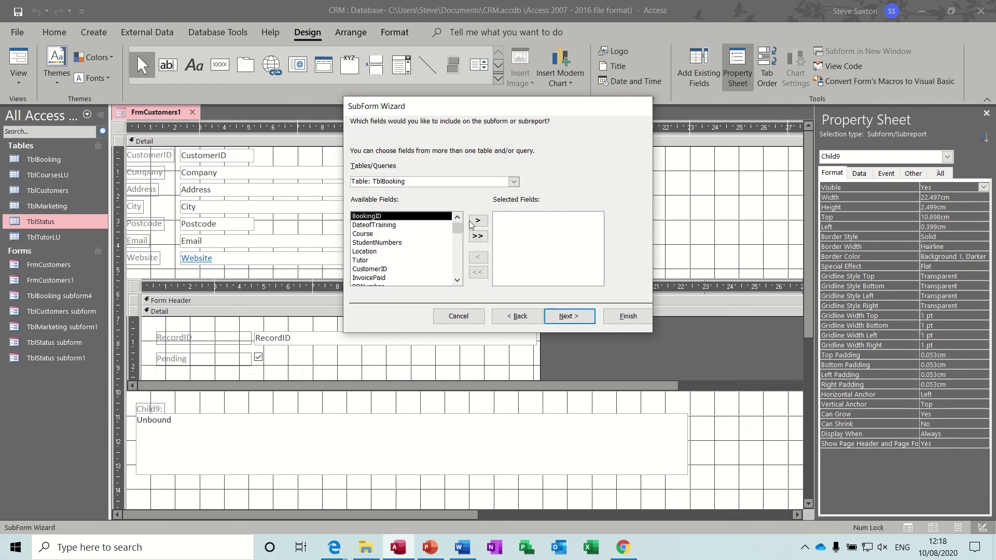
{"action": "left_click", "coordinate": [477, 235]}
{"action": "left_click", "coordinate": [506, 227]}
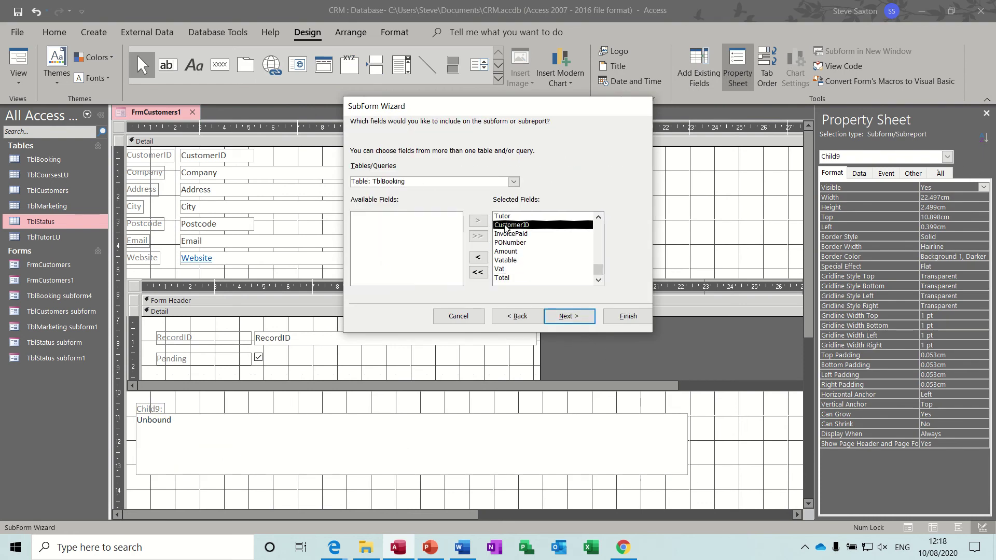
{"action": "left_click", "coordinate": [478, 257]}
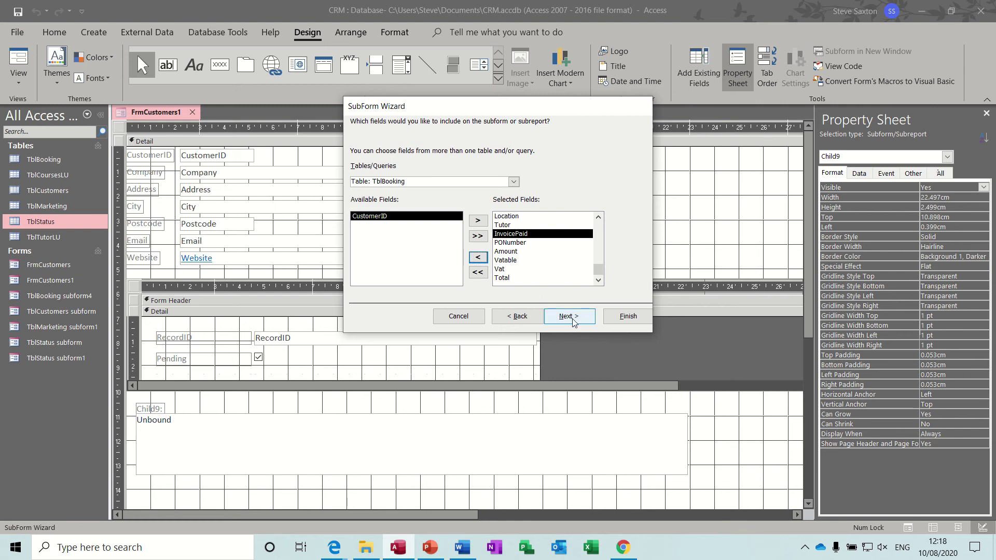
{"action": "left_click", "coordinate": [572, 318]}
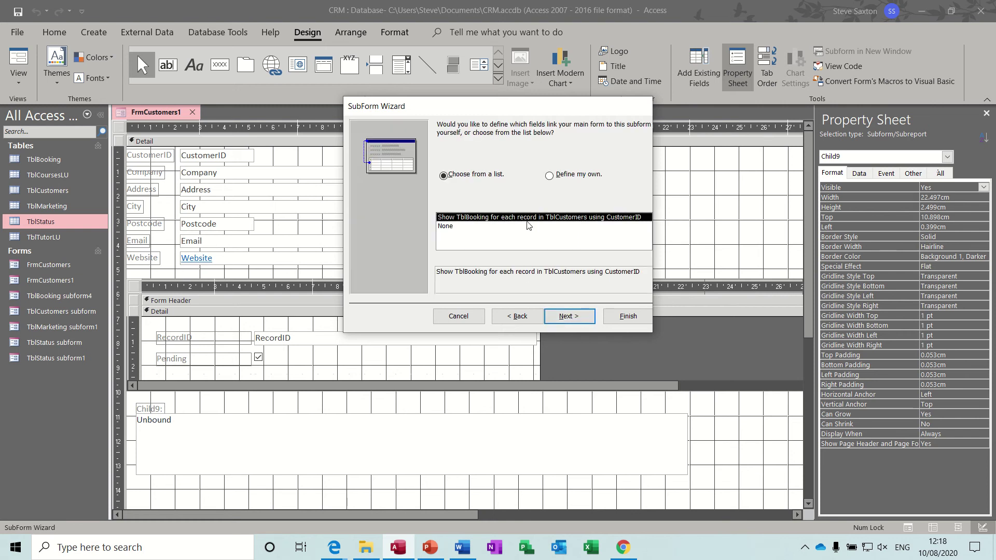
{"action": "left_click", "coordinate": [627, 315]}
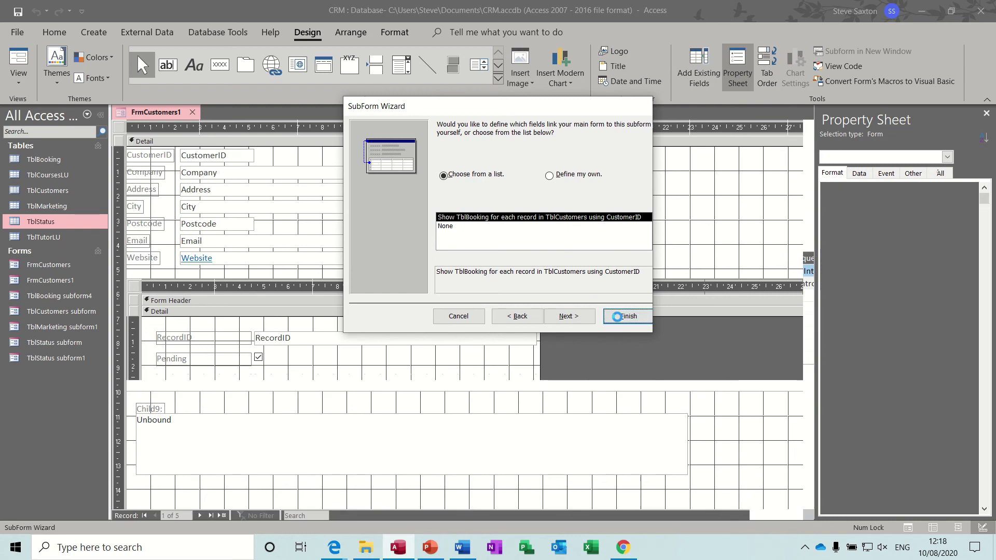
{"action": "left_click", "coordinate": [176, 409]}
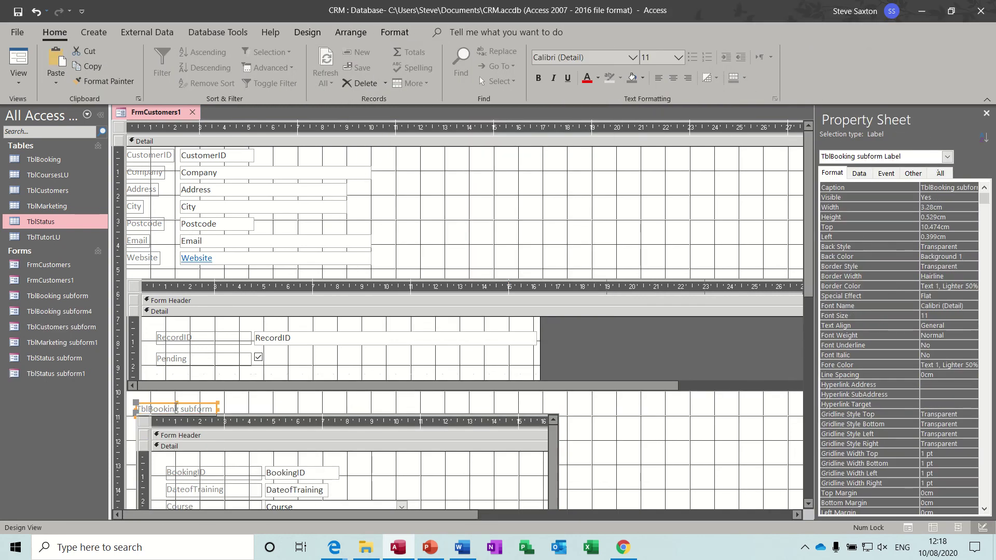
Step: Delete the booking subform's caption label and set Record Selectors and Navigation Buttons to No
{"action": "key", "text": "Delete"}
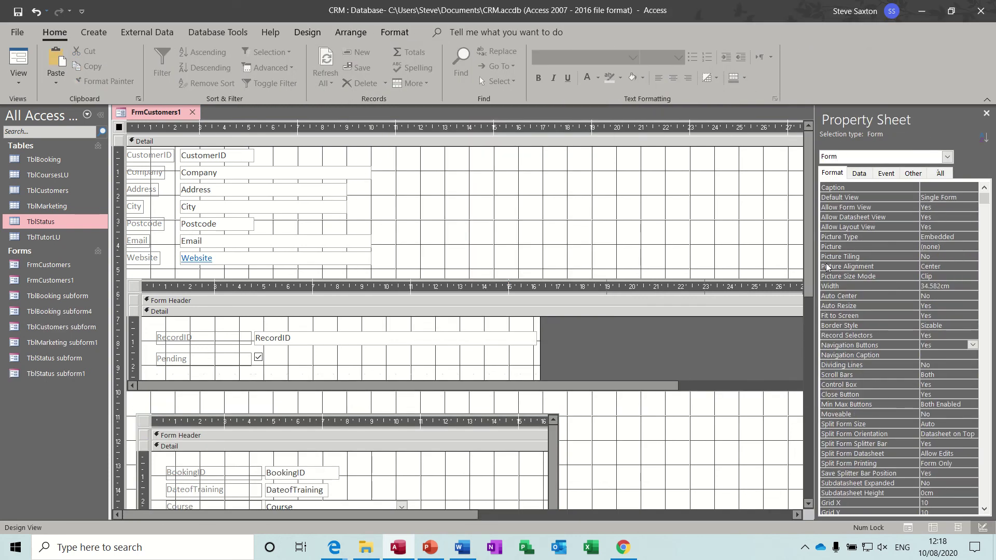
{"action": "left_click_drag", "start_coordinate": [807, 263], "coordinate": [803, 325]}
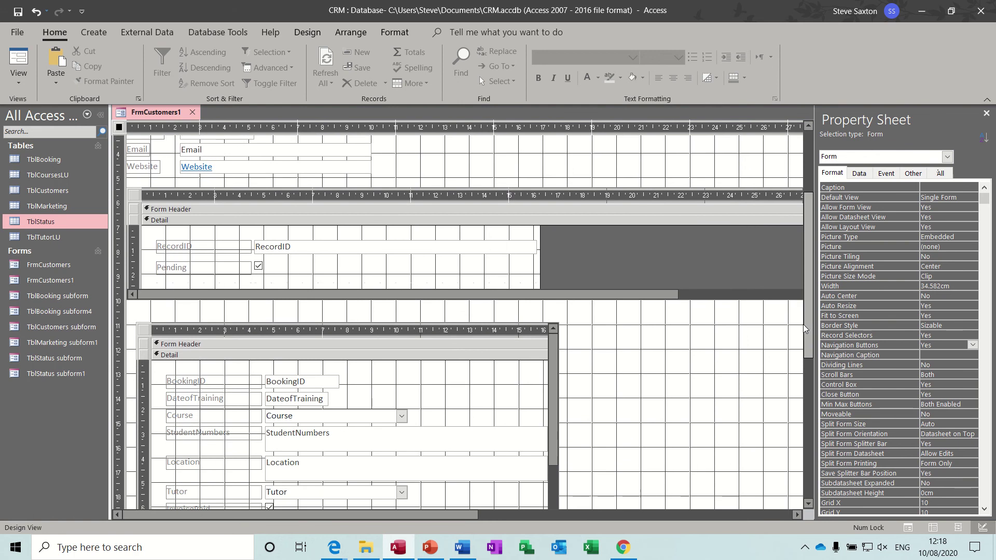
{"action": "left_click", "coordinate": [954, 335]}
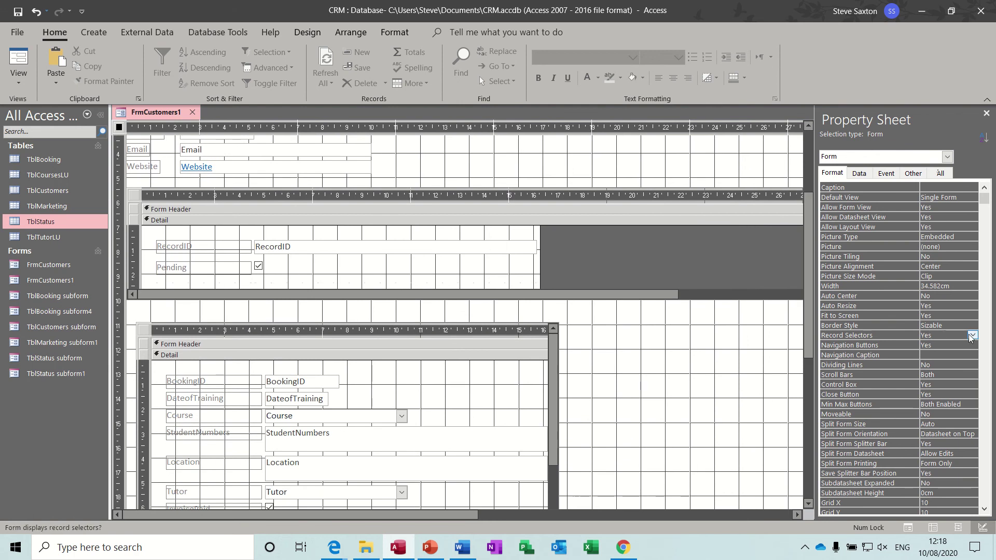
{"action": "left_click", "coordinate": [971, 336]}
{"action": "left_click", "coordinate": [949, 354]}
{"action": "left_click", "coordinate": [965, 345]}
{"action": "left_click", "coordinate": [972, 345]}
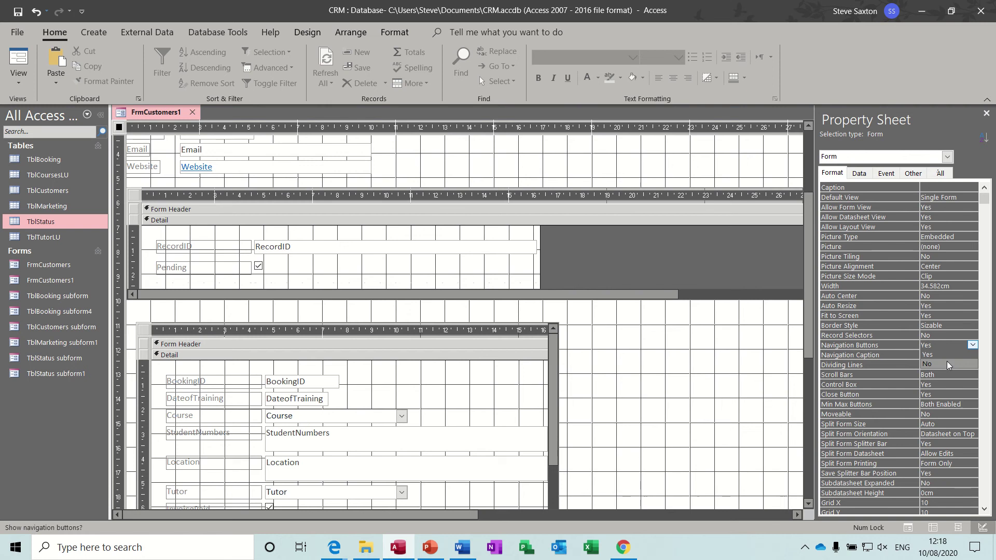
{"action": "left_click", "coordinate": [947, 364]}
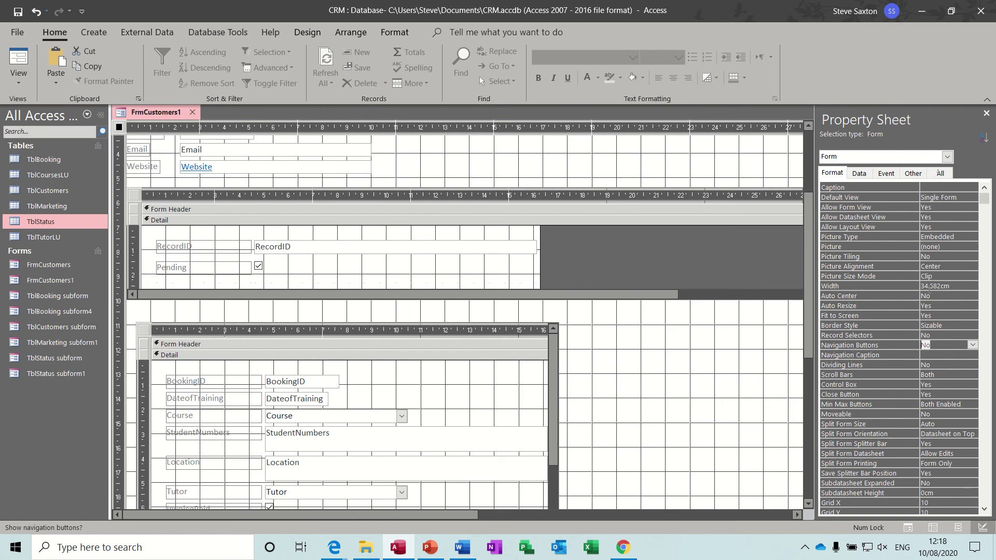
{"action": "left_click", "coordinate": [986, 114]}
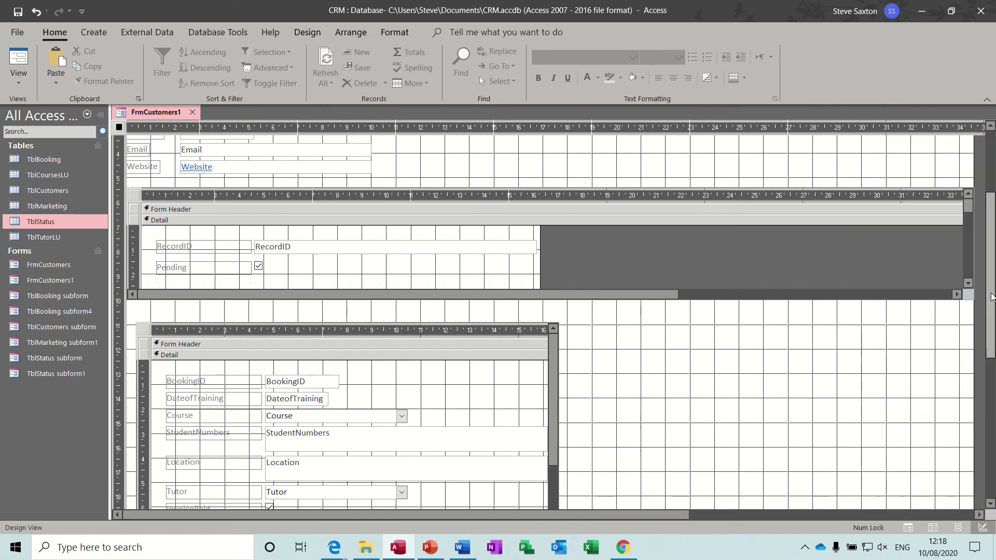
Step: Extend the Detail section, then widen the booking subform to the right and shorten its height
{"action": "left_click_drag", "start_coordinate": [992, 298], "coordinate": [991, 317]}
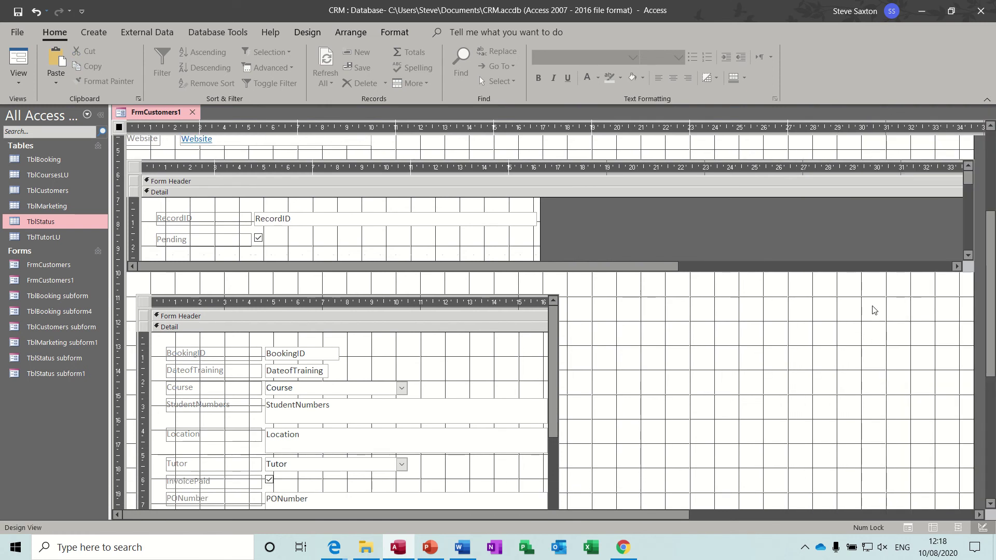
{"action": "scroll", "coordinate": [866, 301], "scroll_direction": "down", "scroll_amount": 3}
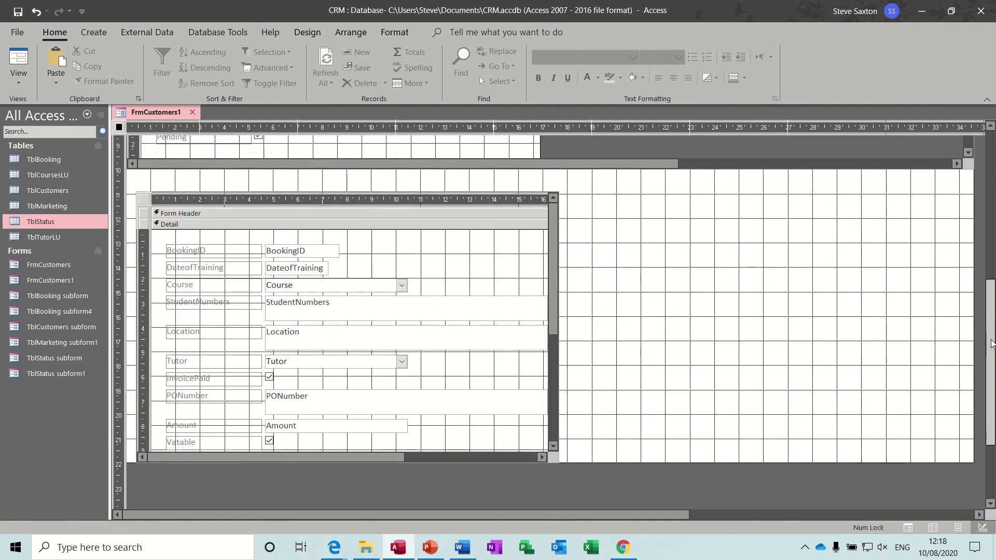
{"action": "left_click_drag", "start_coordinate": [744, 461], "coordinate": [744, 493]}
{"action": "left_click", "coordinate": [154, 202]}
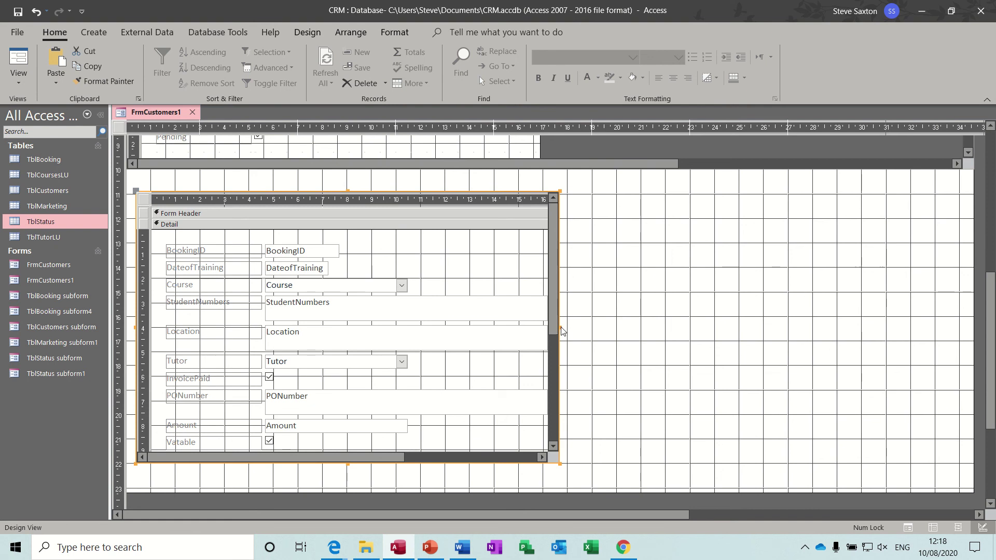
{"action": "left_click_drag", "start_coordinate": [559, 326], "coordinate": [982, 277]}
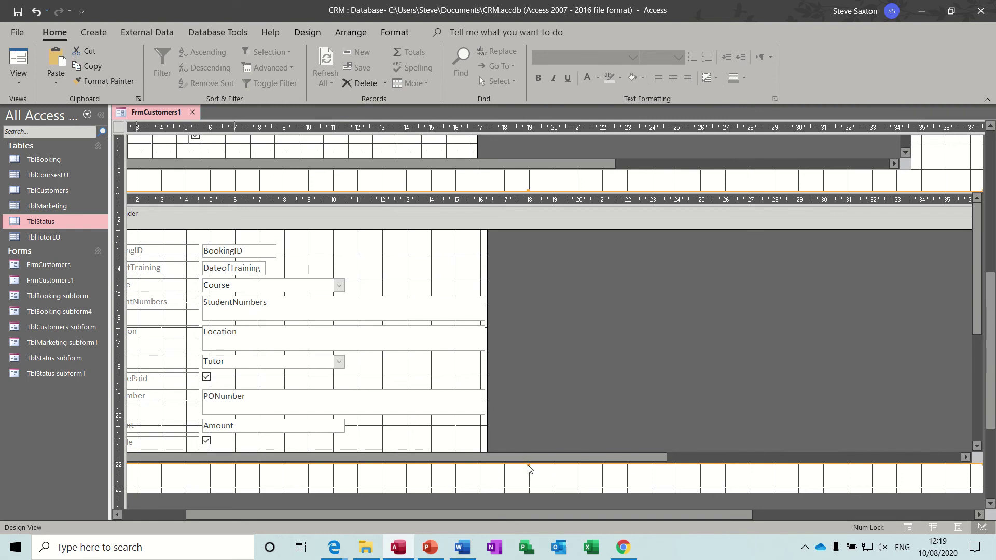
{"action": "left_click_drag", "start_coordinate": [527, 463], "coordinate": [520, 334]}
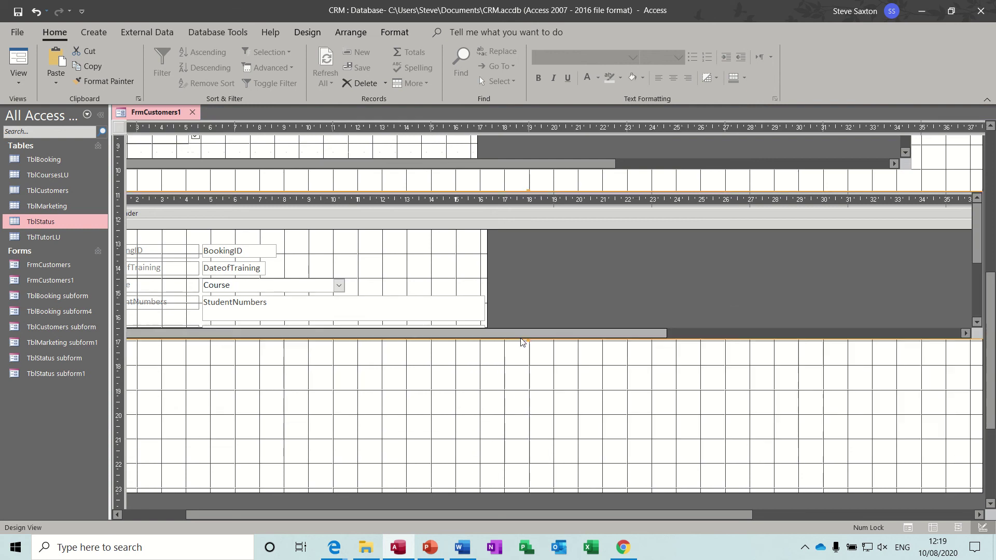
Step: In Form View, autofit the StudentNumbers, Location, Tutor, PONumber, Amount and Total booking columns
{"action": "left_click", "coordinate": [18, 57]}
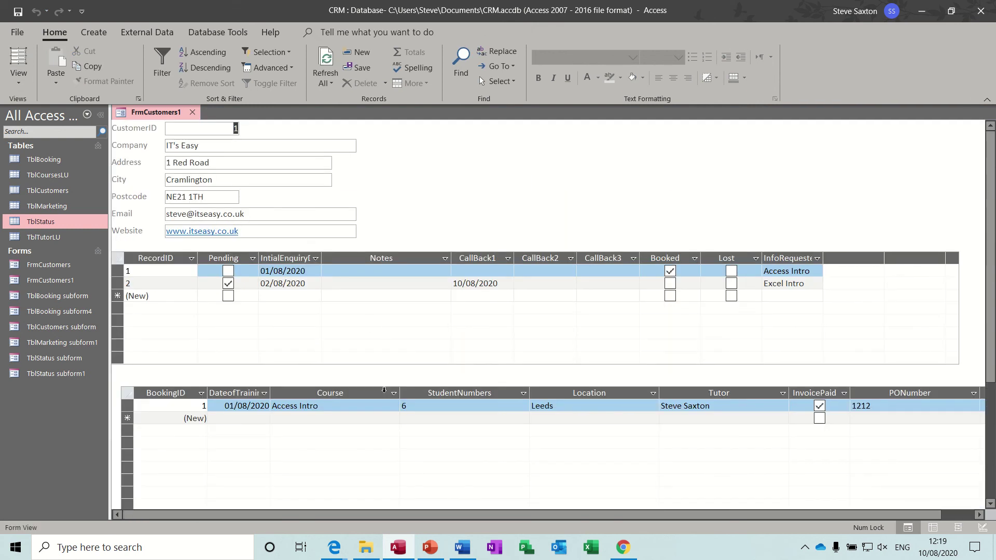
{"action": "double_click", "coordinate": [528, 393]}
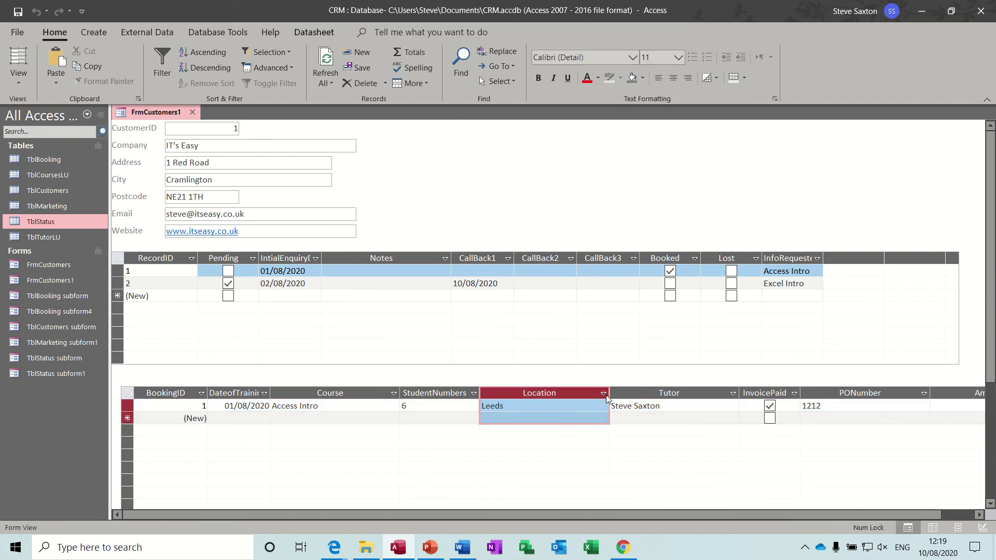
{"action": "double_click", "coordinate": [609, 393]}
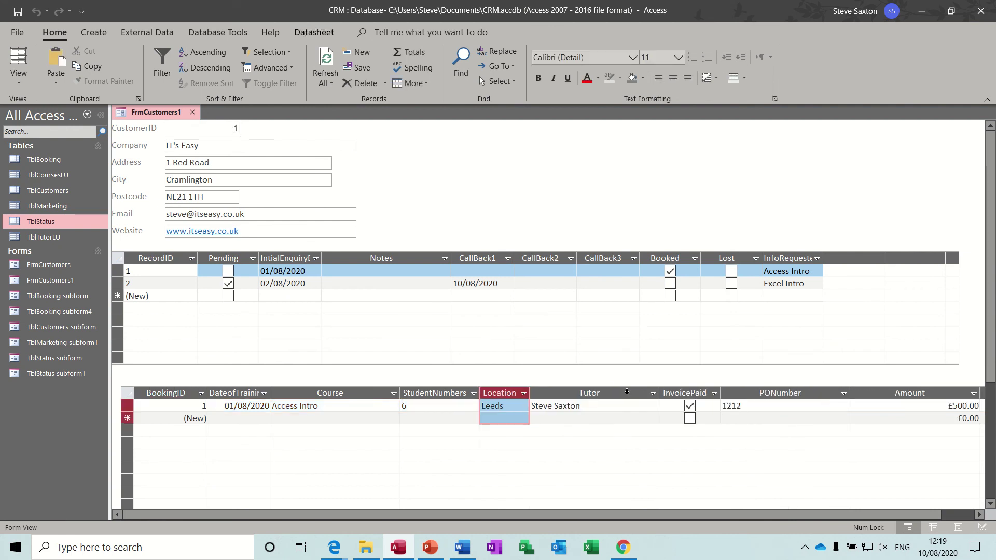
{"action": "double_click", "coordinate": [658, 392]}
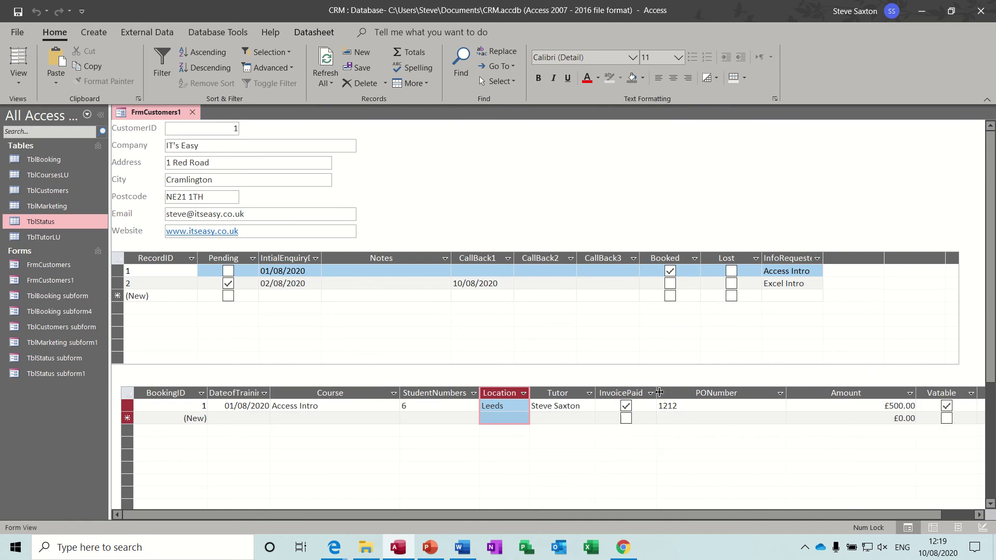
{"action": "double_click", "coordinate": [786, 393]}
{"action": "left_click", "coordinate": [839, 393]}
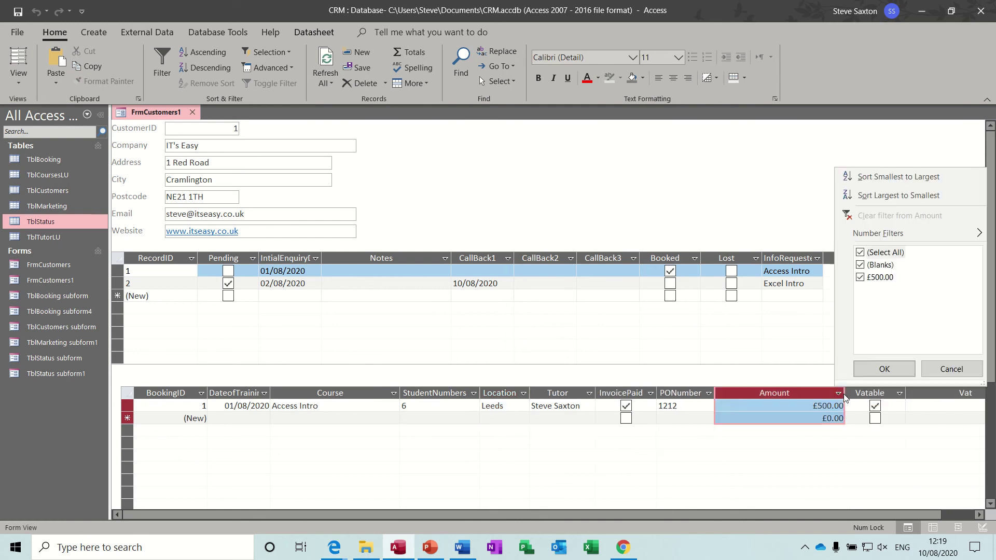
{"action": "left_click", "coordinate": [929, 369]}
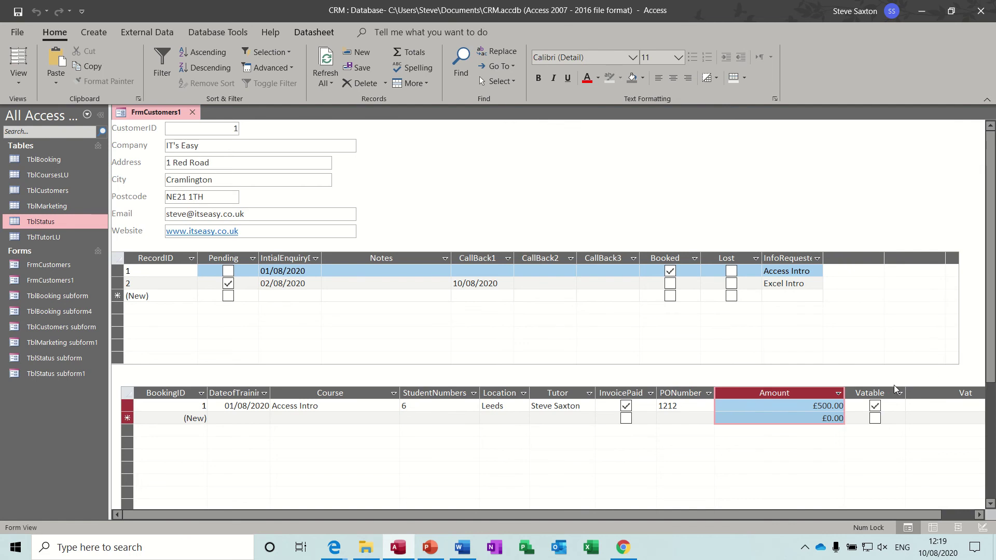
{"action": "double_click", "coordinate": [844, 394]}
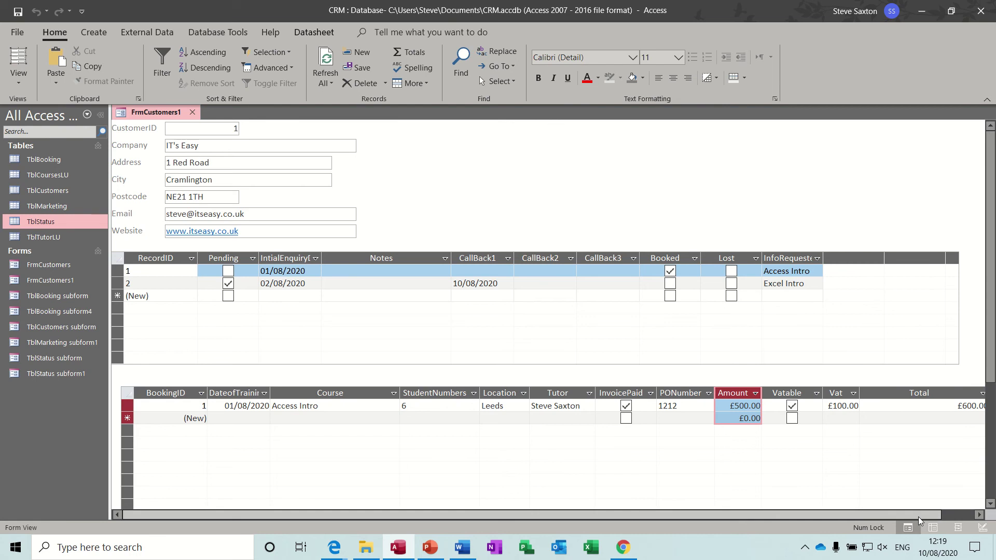
{"action": "left_click_drag", "start_coordinate": [918, 515], "coordinate": [959, 512]}
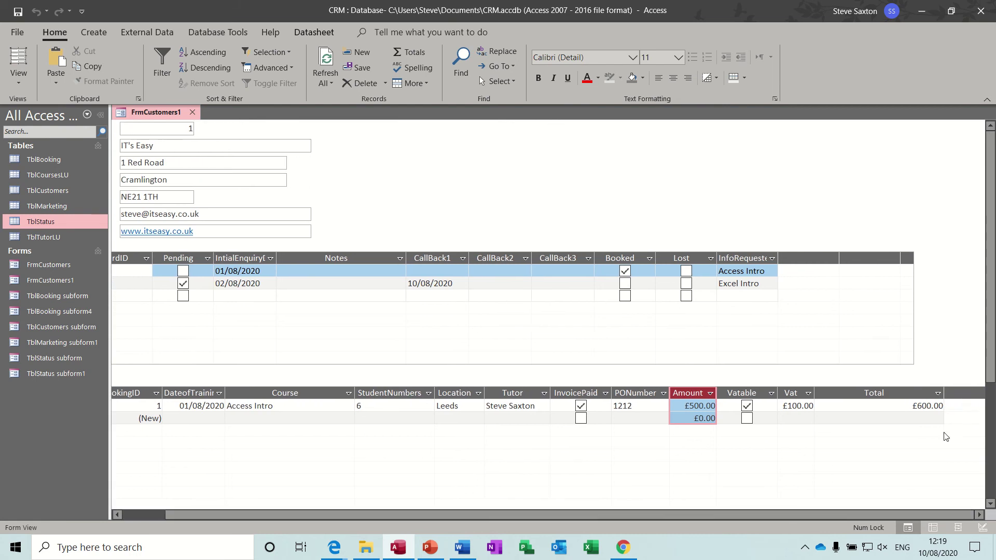
{"action": "double_click", "coordinate": [944, 394]}
{"action": "left_click_drag", "start_coordinate": [836, 514], "coordinate": [771, 524]}
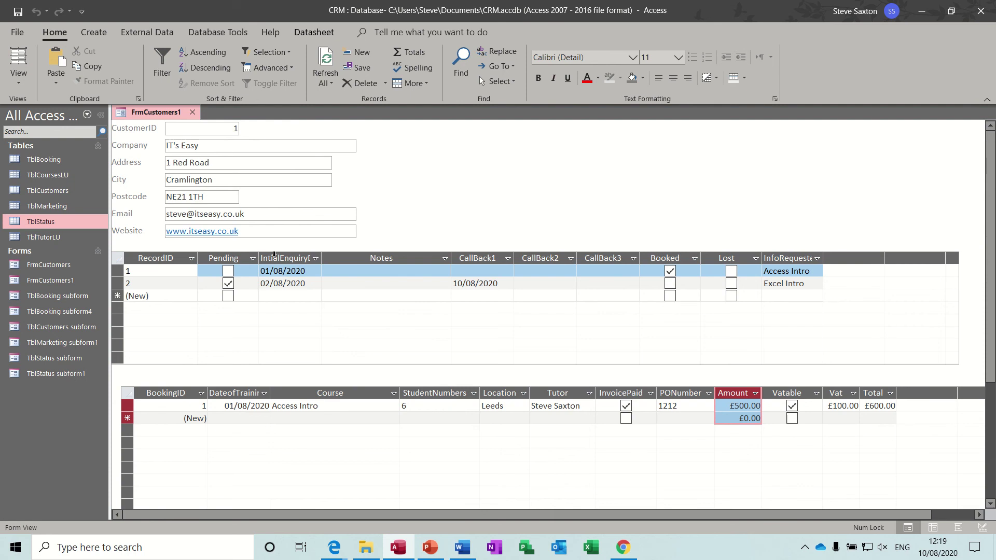
{"action": "left_click", "coordinate": [19, 78]}
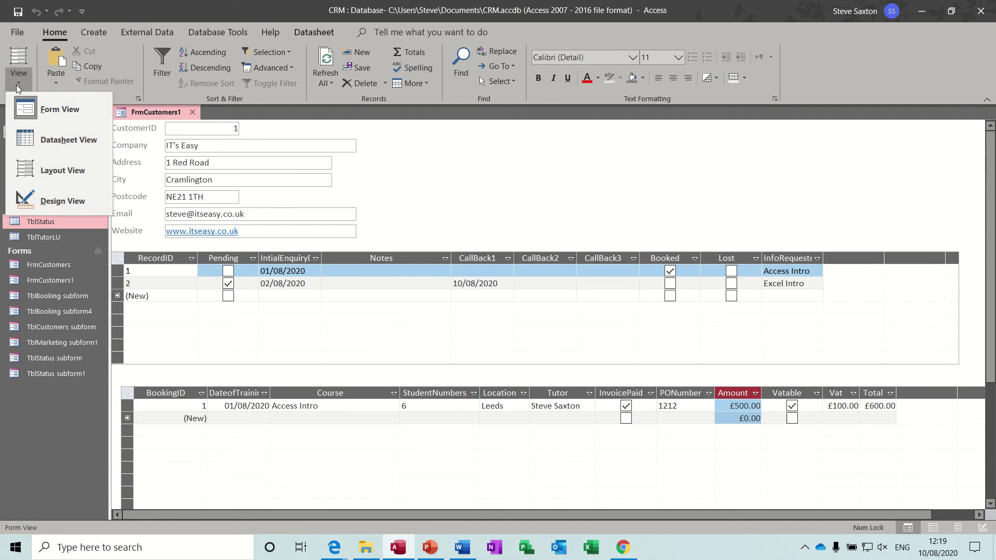
Step: Back in Design View, line the booking subform up directly beneath the status subform
{"action": "left_click", "coordinate": [41, 202]}
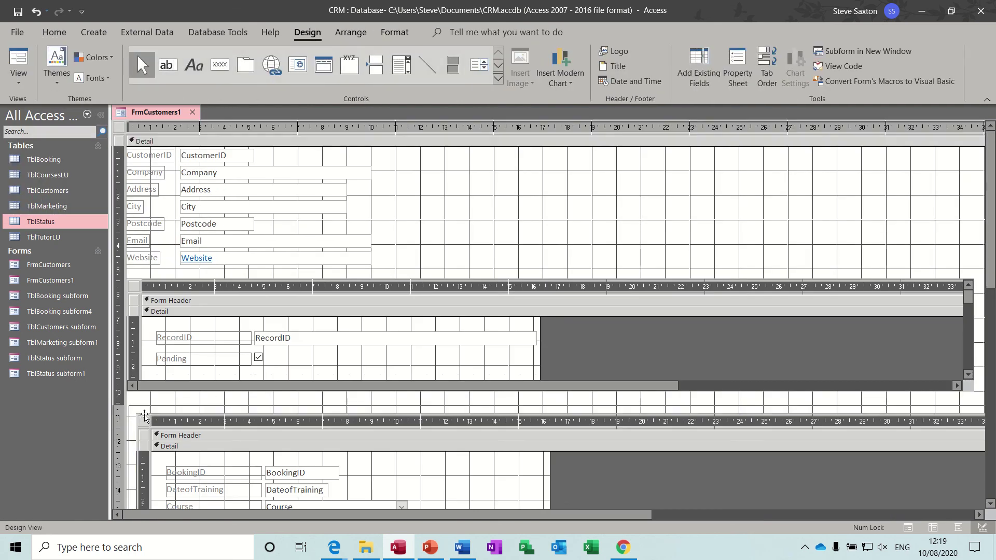
{"action": "left_click_drag", "start_coordinate": [141, 407], "coordinate": [141, 404]}
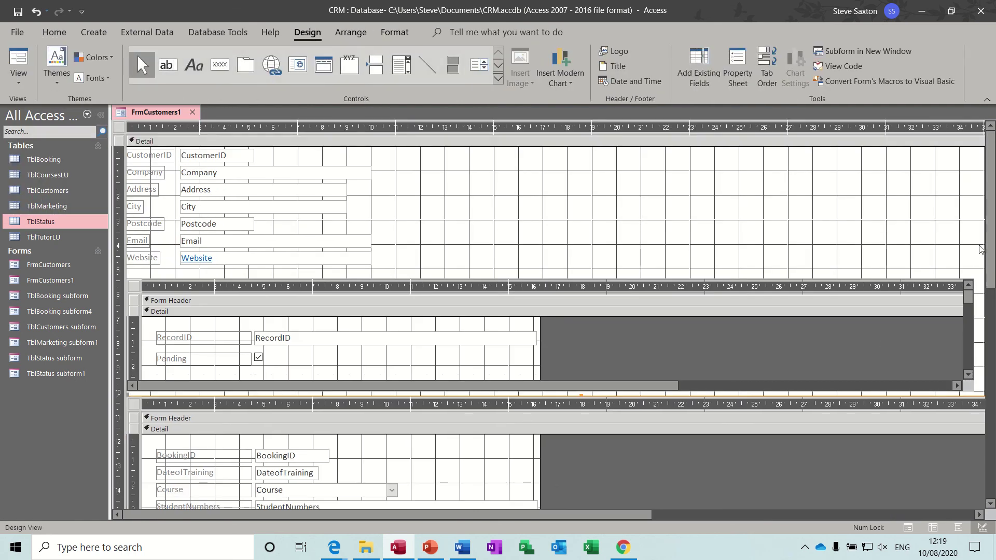
{"action": "left_click_drag", "start_coordinate": [989, 249], "coordinate": [988, 393]}
{"action": "left_click", "coordinate": [325, 344]}
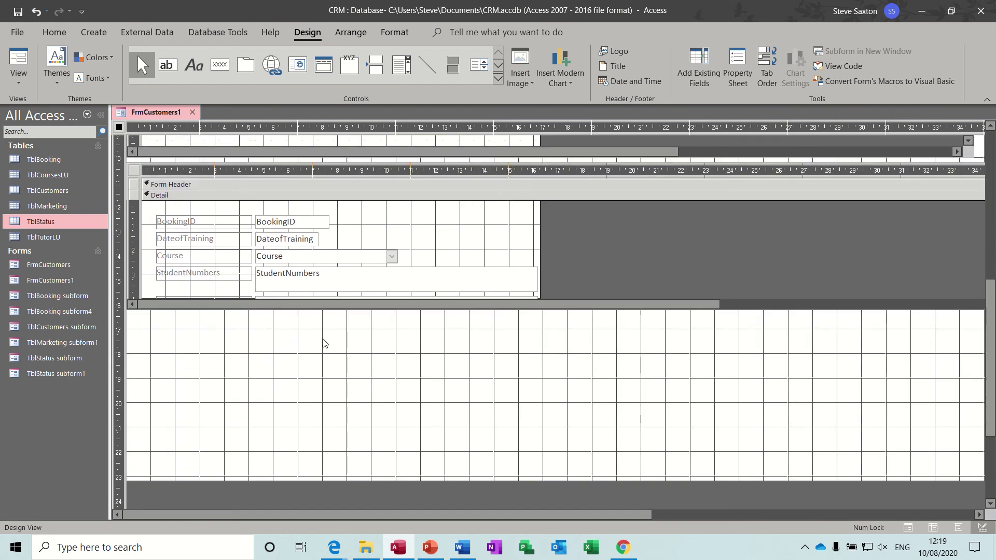
Step: Insert a TblMarketing subform below the bookings with all fields except CustomerID, linked by CustomerID
{"action": "left_click", "coordinate": [497, 79]}
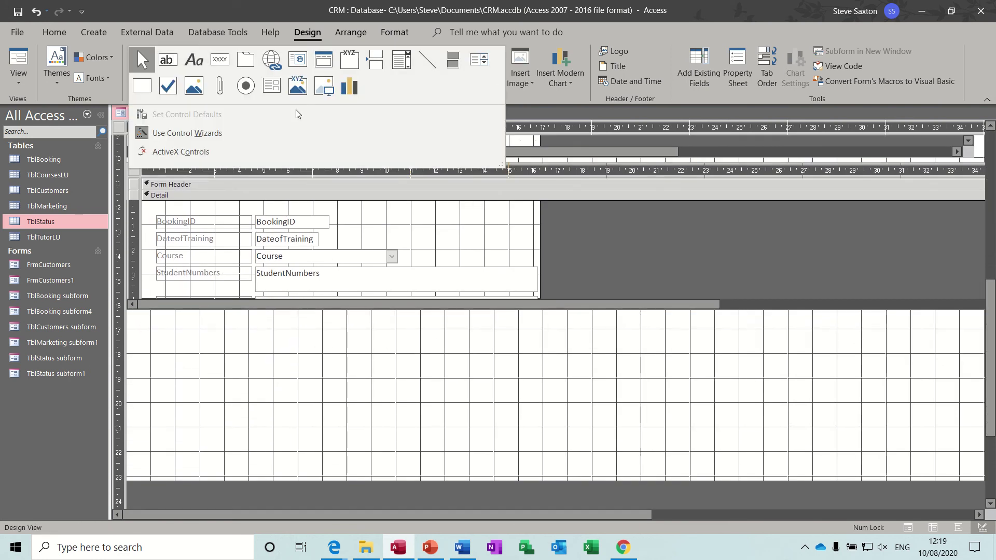
{"action": "left_click", "coordinate": [272, 88]}
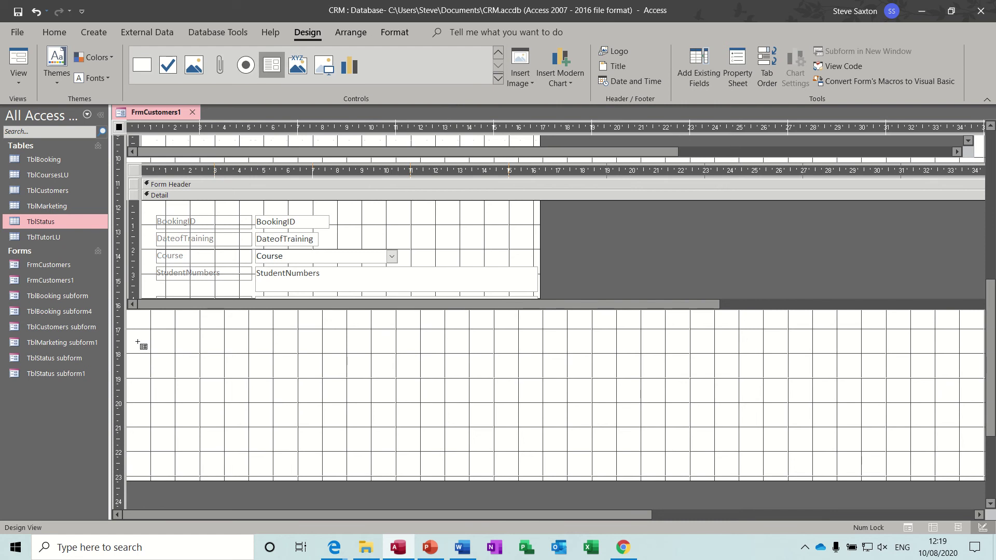
{"action": "left_click_drag", "start_coordinate": [129, 332], "coordinate": [970, 439]}
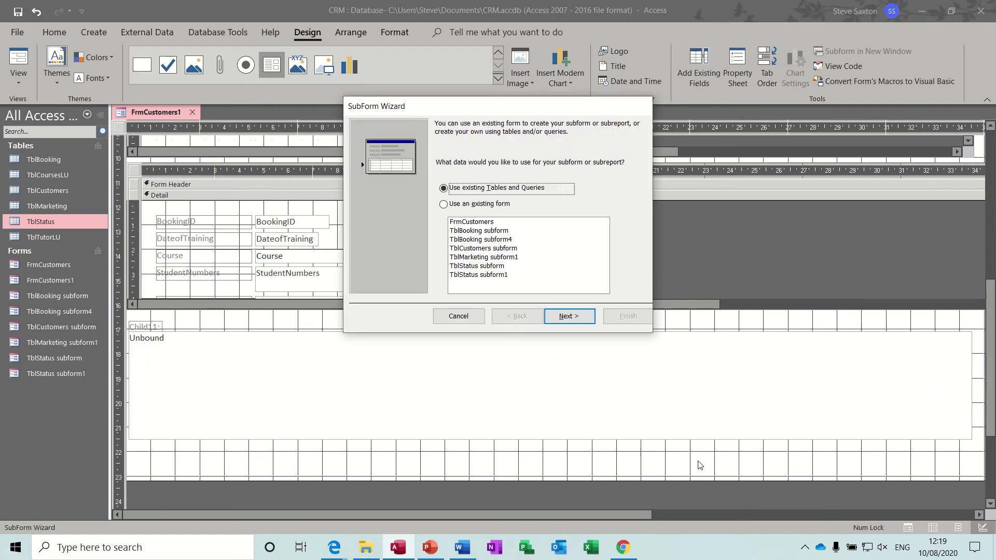
{"action": "left_click", "coordinate": [577, 317]}
{"action": "left_click", "coordinate": [514, 182]}
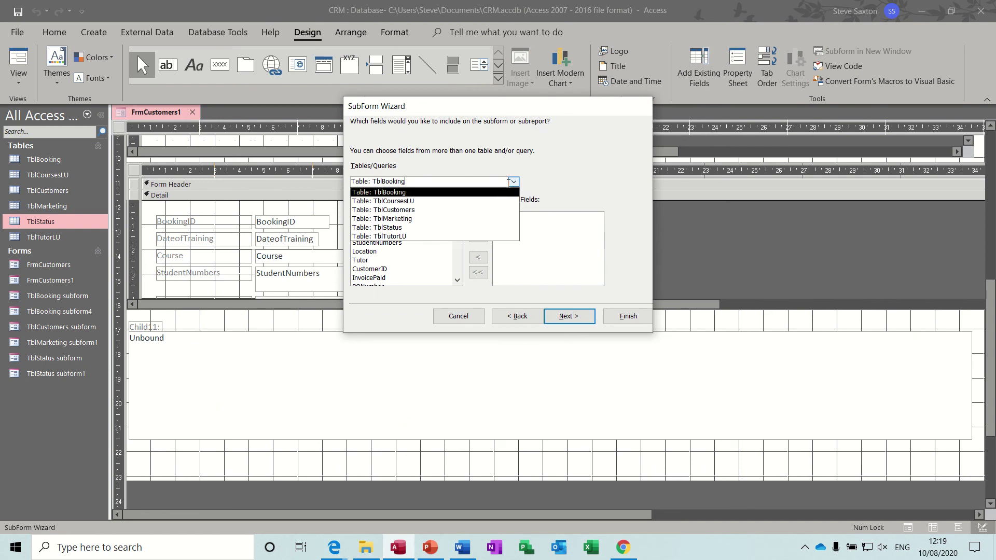
{"action": "left_click", "coordinate": [438, 218]}
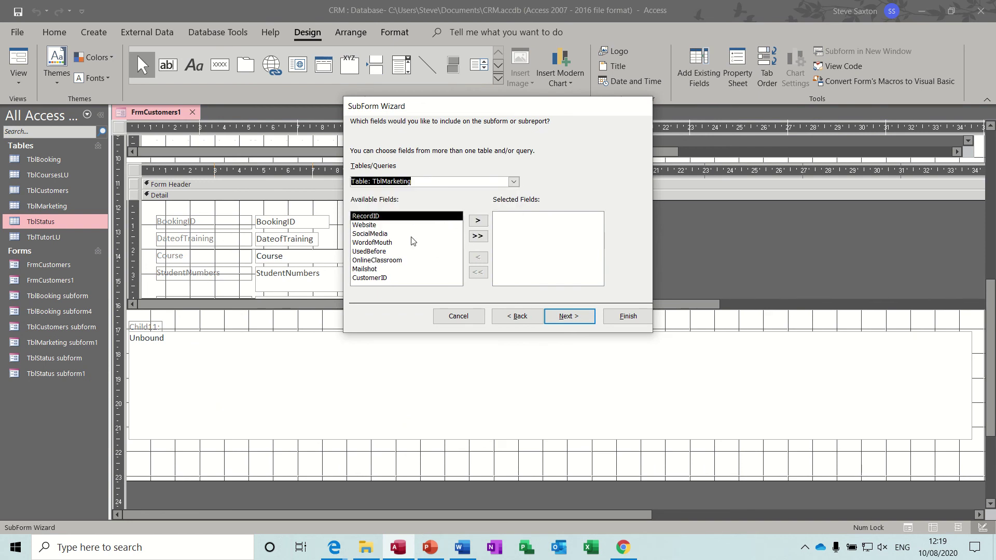
{"action": "left_click", "coordinate": [477, 237]}
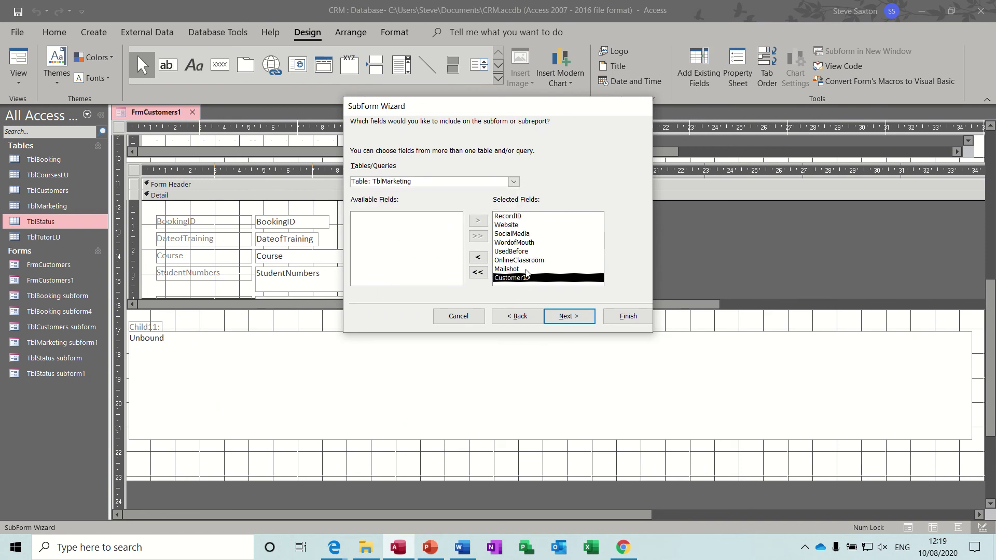
{"action": "left_click", "coordinate": [480, 259]}
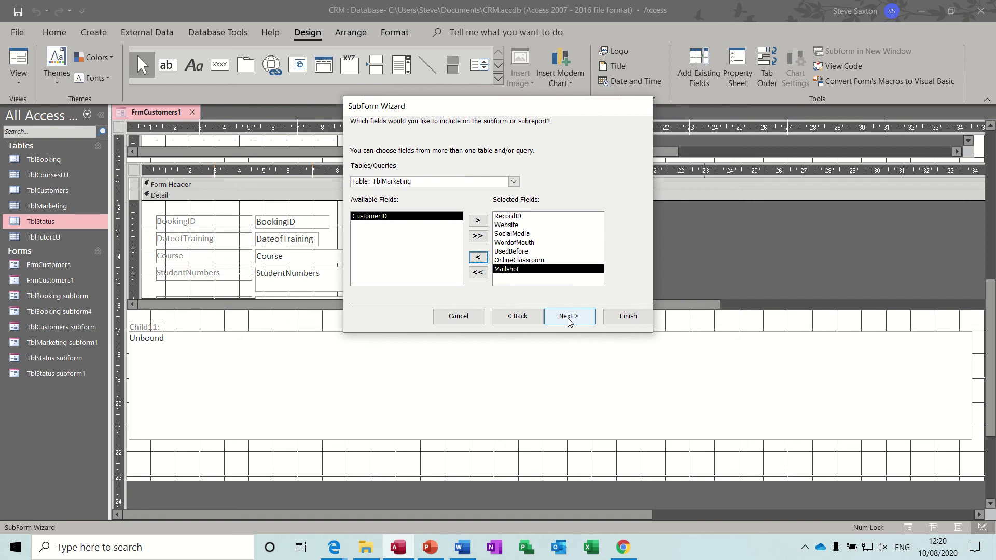
{"action": "left_click", "coordinate": [569, 317]}
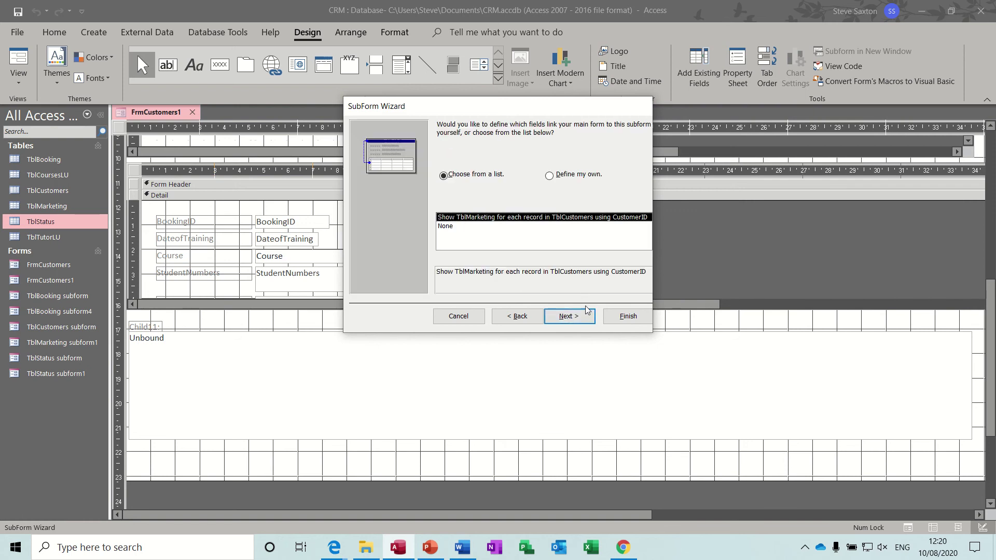
{"action": "left_click", "coordinate": [626, 316]}
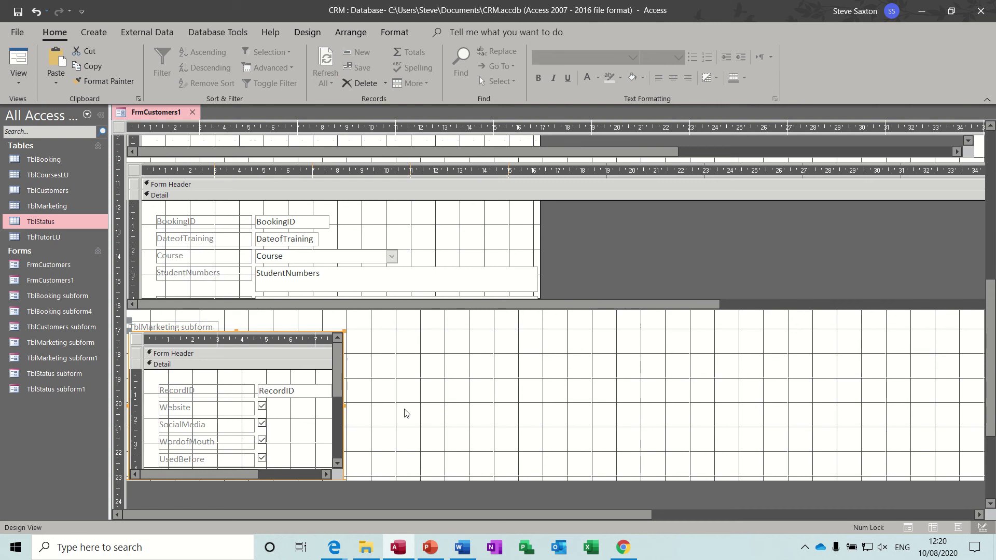
Step: Widen the TblMarketing subform to the right, extend the Detail section, and shorten the subform
{"action": "left_click_drag", "start_coordinate": [345, 406], "coordinate": [861, 372]}
{"action": "scroll", "coordinate": [990, 357], "scroll_direction": "down", "scroll_amount": 3}
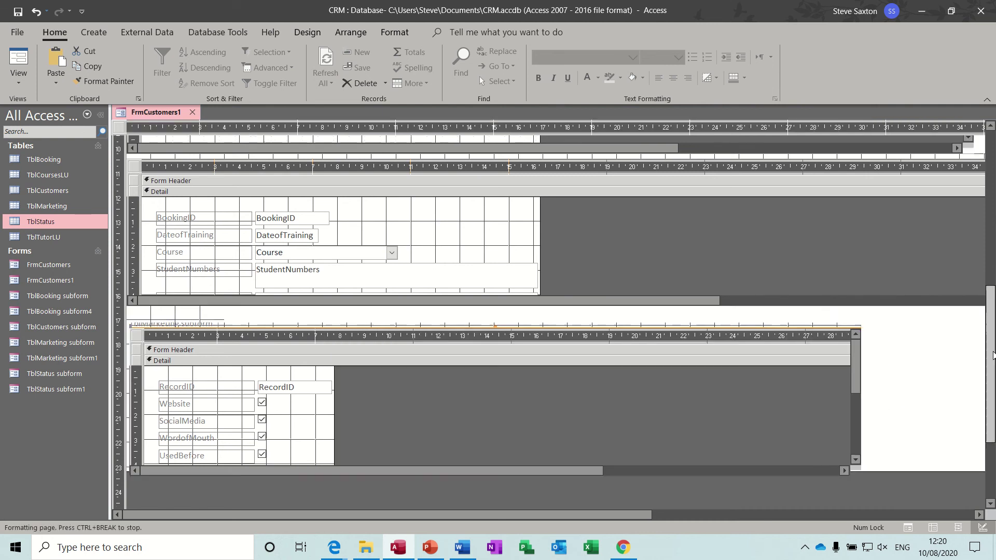
{"action": "left_click_drag", "start_coordinate": [936, 397], "coordinate": [911, 428]}
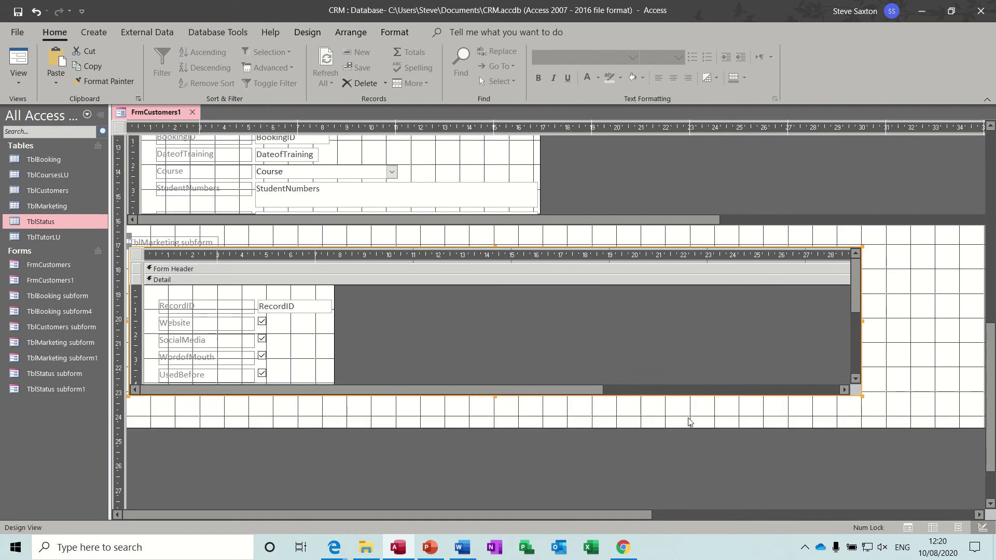
{"action": "left_click", "coordinate": [496, 401]}
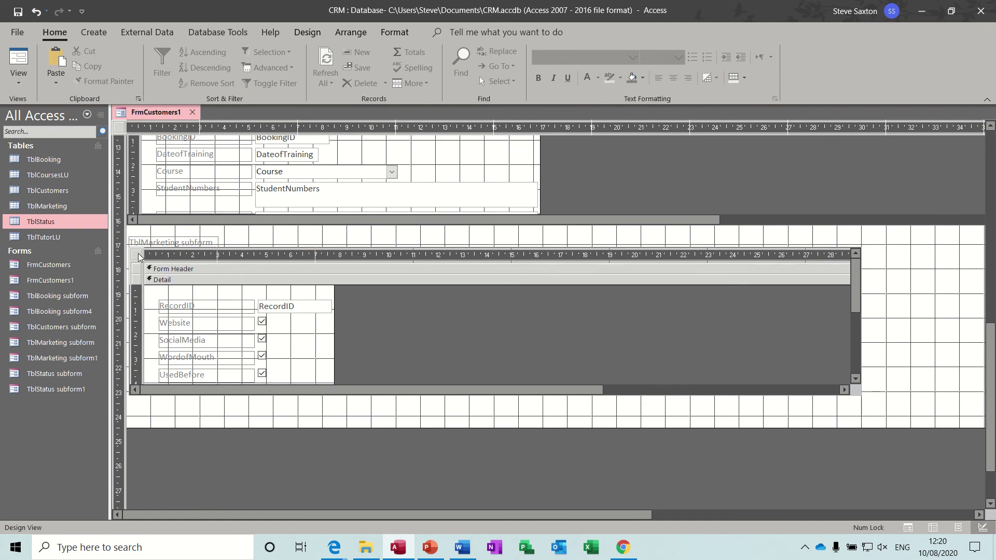
{"action": "left_click", "coordinate": [479, 384]}
{"action": "left_click_drag", "start_coordinate": [494, 396], "coordinate": [484, 338]}
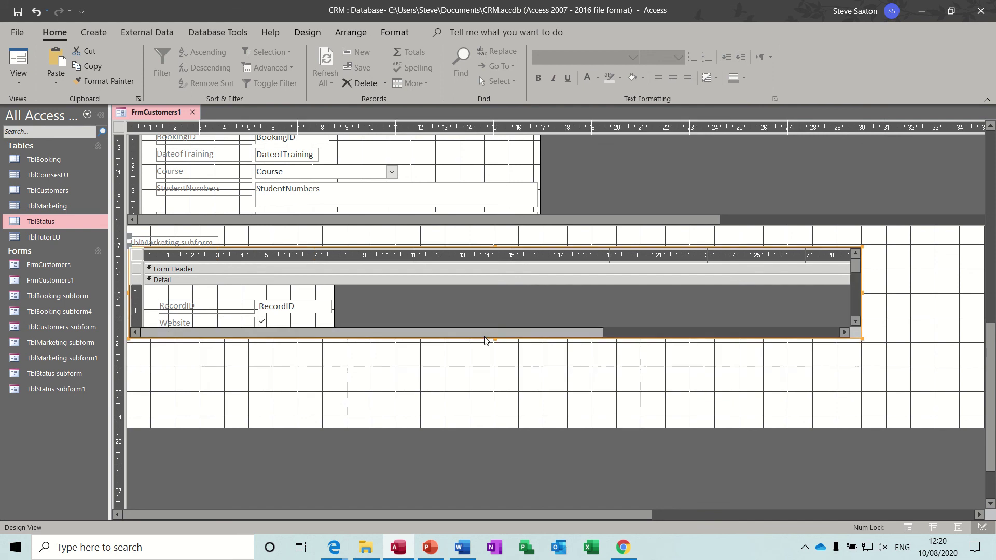
{"action": "left_click", "coordinate": [915, 328]}
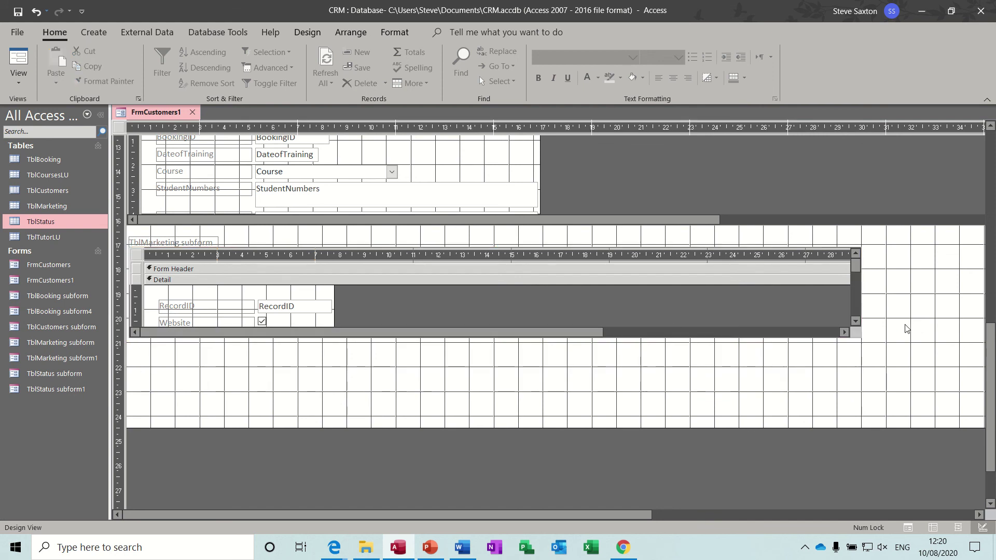
Step: Delete the TblMarketing subform's caption label and reselect the subform control
{"action": "left_click", "coordinate": [169, 240]}
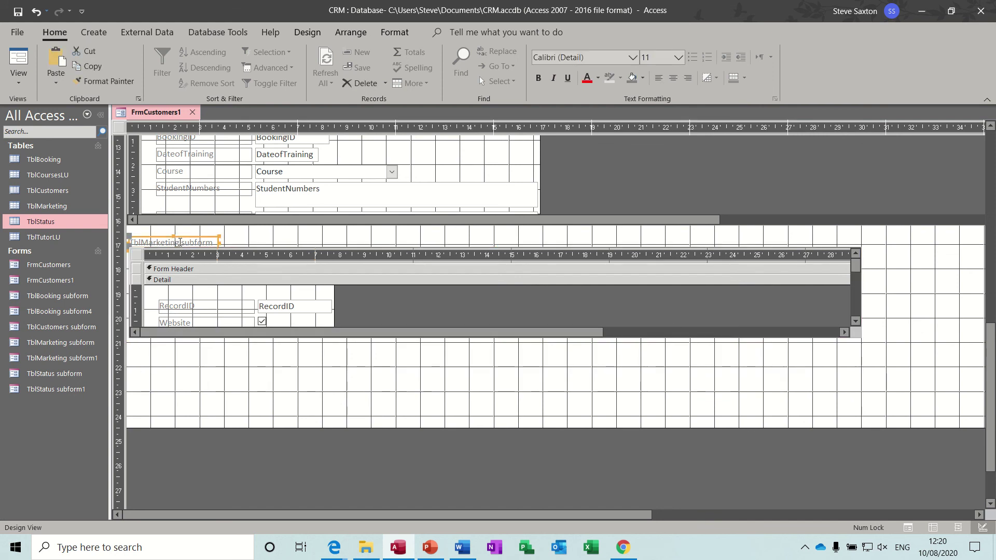
{"action": "key", "text": "Delete"}
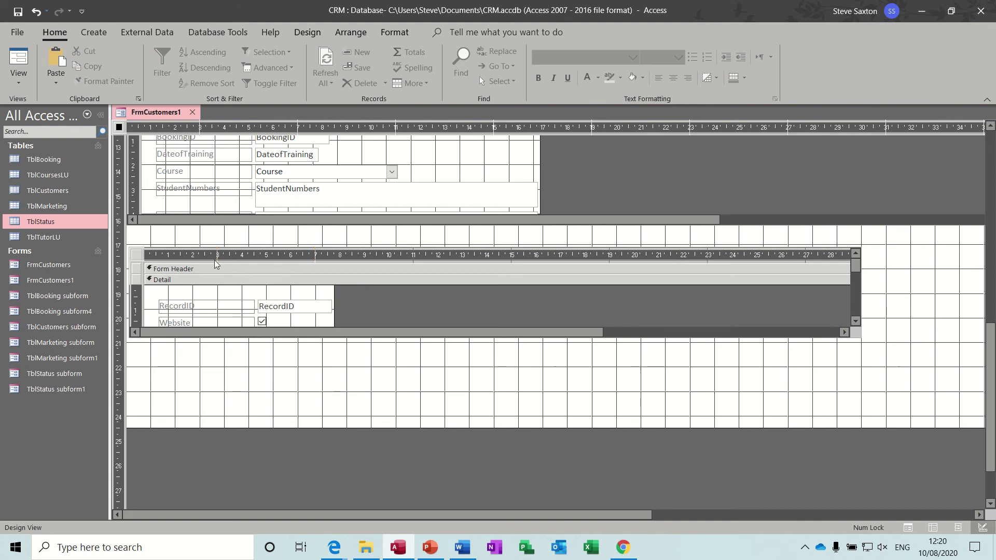
{"action": "left_click", "coordinate": [147, 257]}
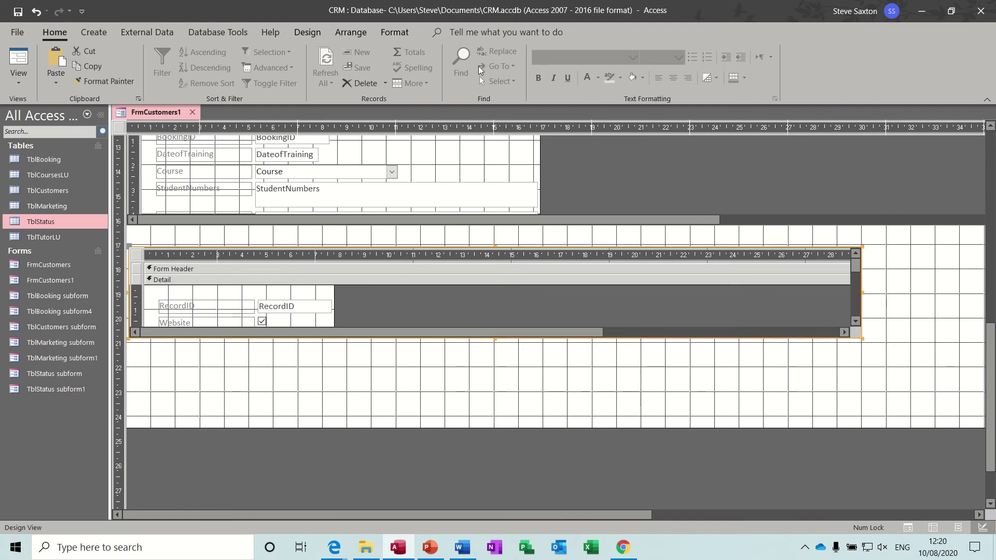
{"action": "left_click", "coordinate": [316, 33]}
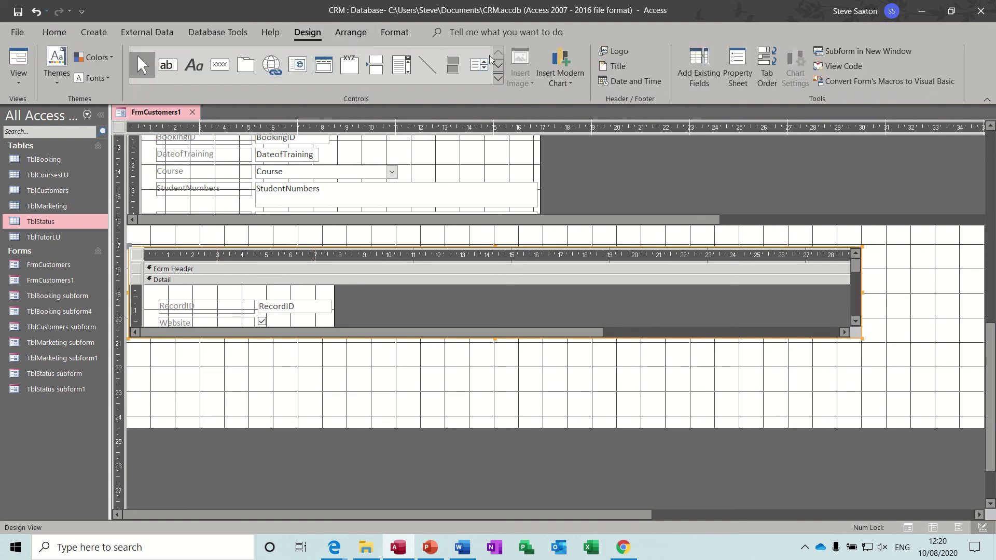
Step: Set Record Selectors and Navigation Buttons to No on the marketing subform's inner form
{"action": "left_click", "coordinate": [742, 60]}
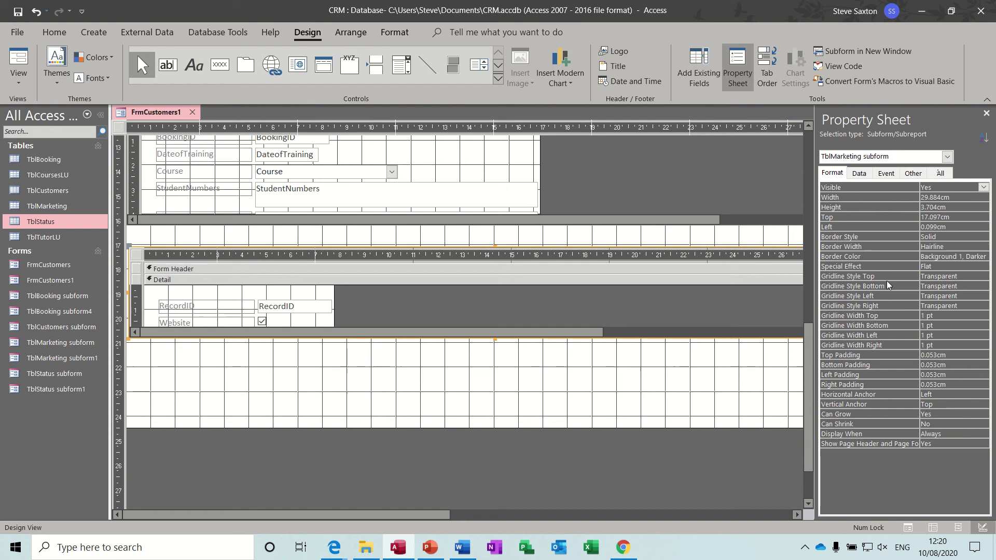
{"action": "left_click", "coordinate": [830, 174]}
{"action": "left_click", "coordinate": [135, 257]}
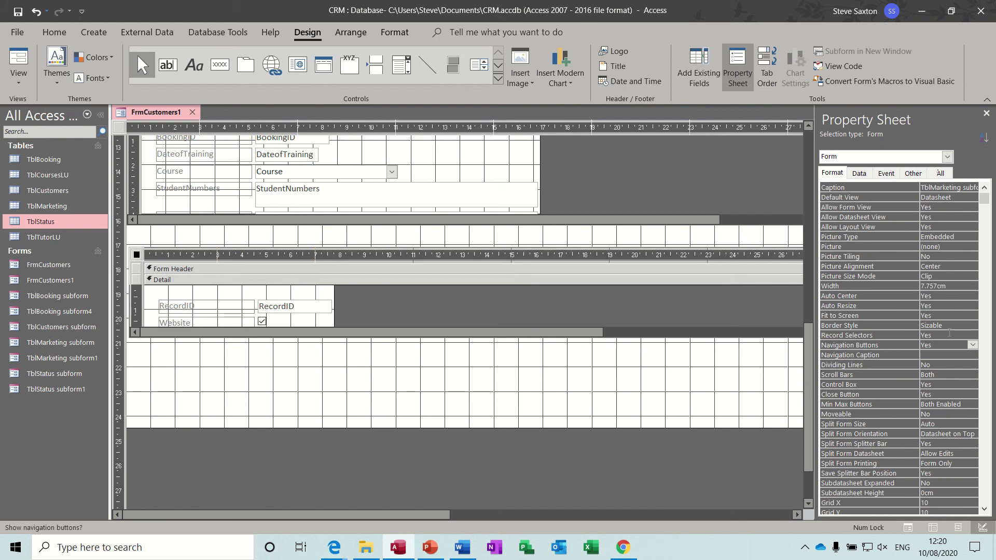
{"action": "left_click", "coordinate": [970, 335]}
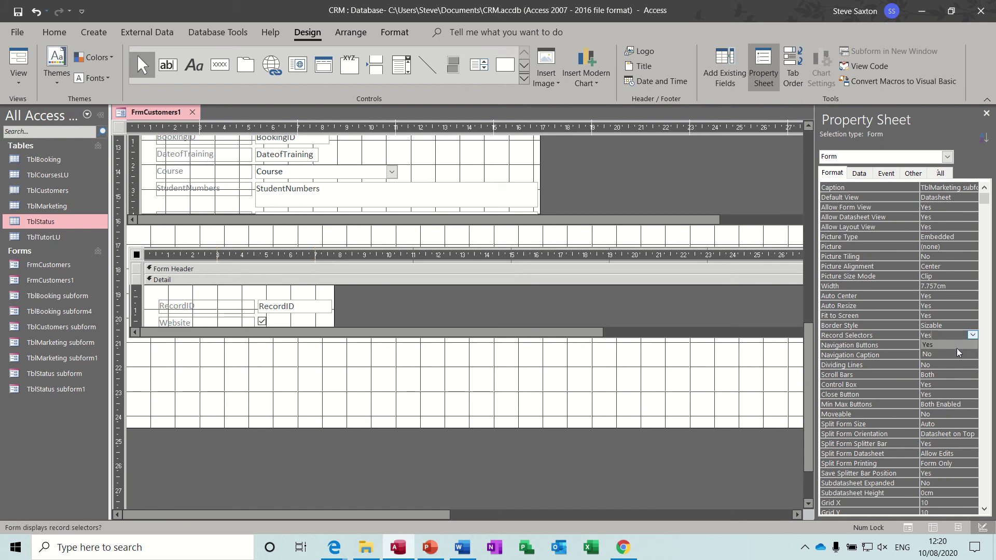
{"action": "left_click", "coordinate": [956, 353]}
{"action": "left_click", "coordinate": [961, 345]}
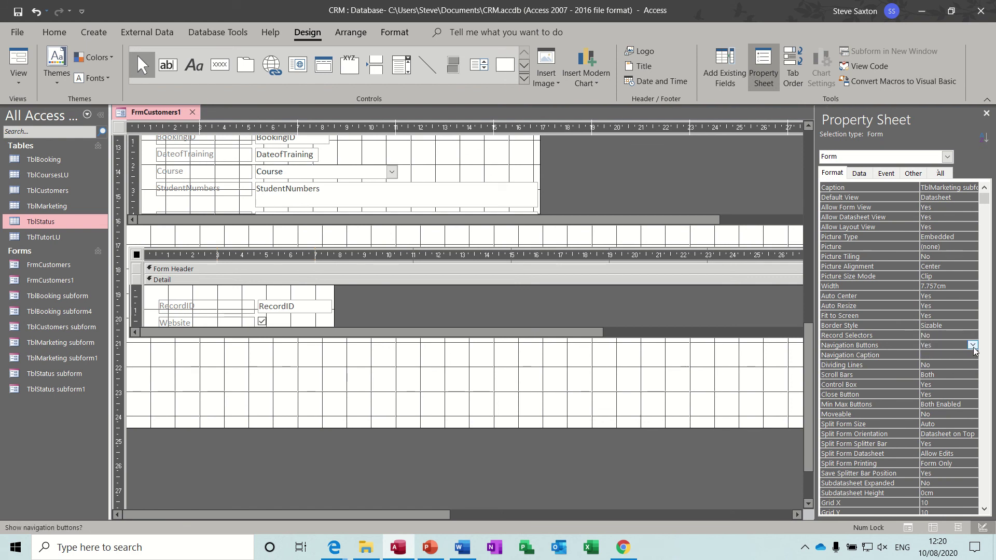
{"action": "left_click", "coordinate": [972, 346]}
{"action": "left_click", "coordinate": [951, 361]}
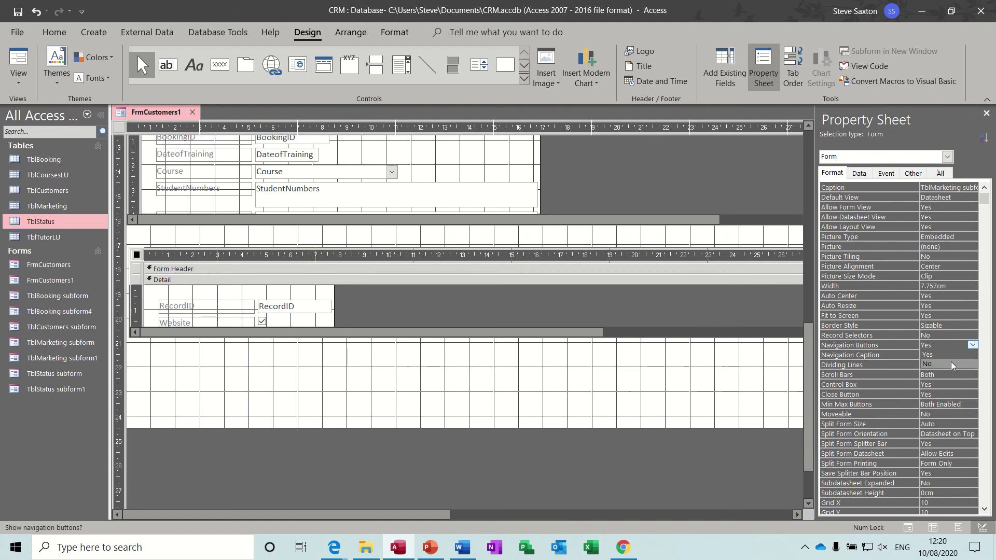
Step: Switch FrmCustomers1 to Form View and check it with live customer data
{"action": "left_click", "coordinate": [518, 381]}
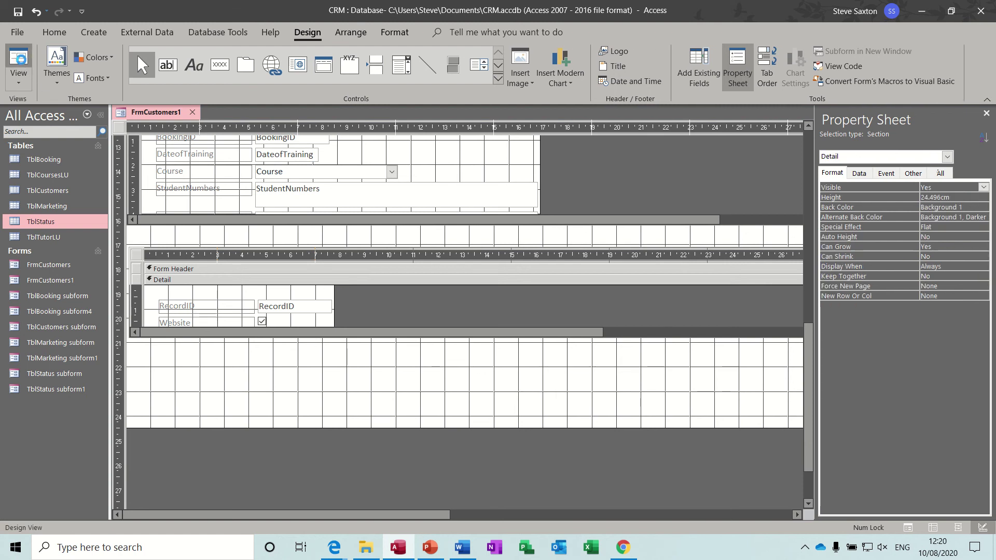
{"action": "key", "text": "F5"}
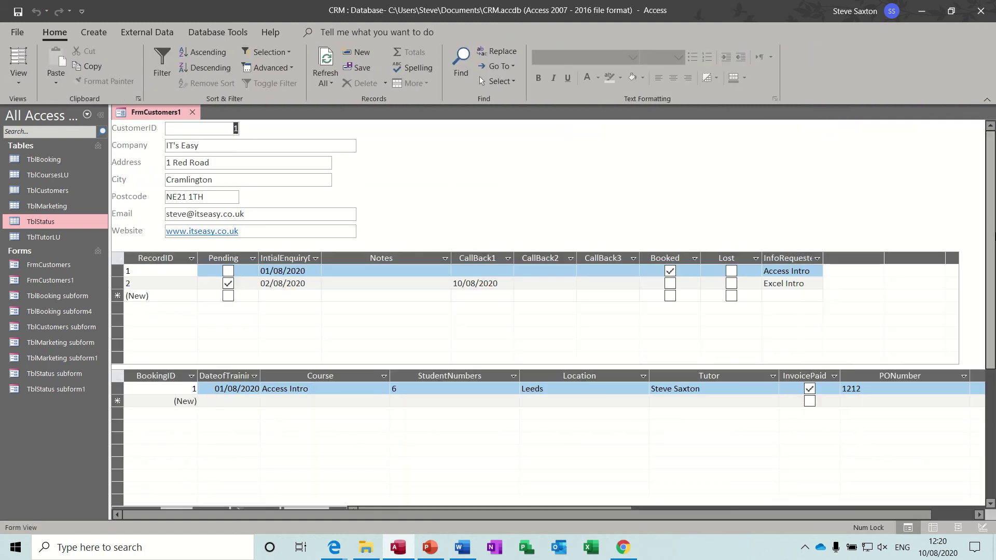
{"action": "scroll", "coordinate": [992, 228], "scroll_direction": "down", "scroll_amount": 5}
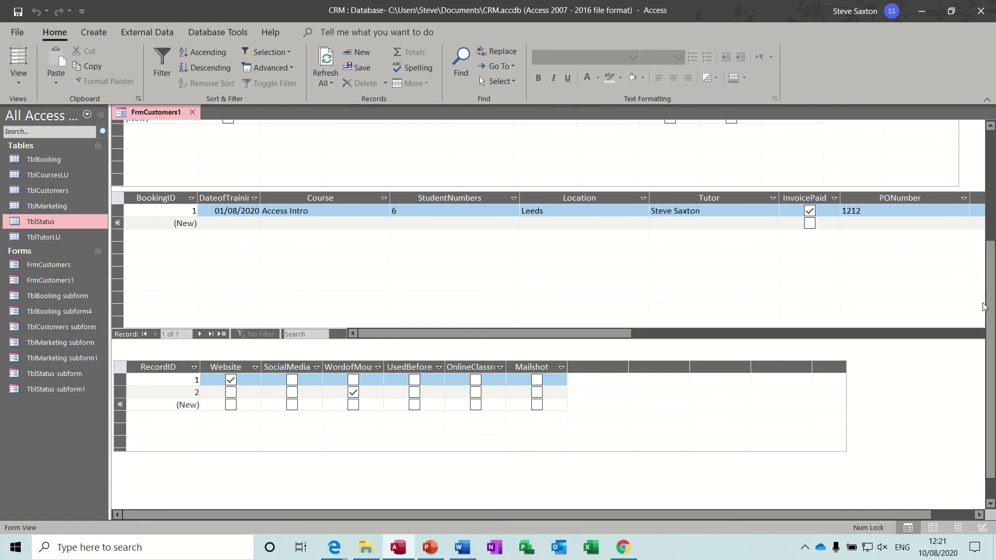
{"action": "scroll", "coordinate": [983, 306], "scroll_direction": "up", "scroll_amount": 5}
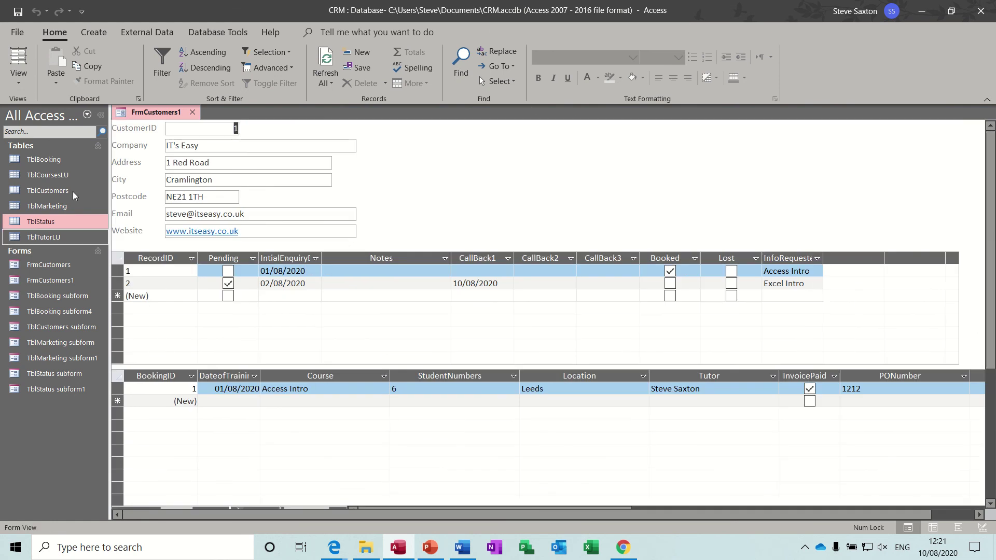
Step: In Design View, shorten the status and booking subforms and move the booking and marketing subforms up
{"action": "left_click", "coordinate": [19, 75]}
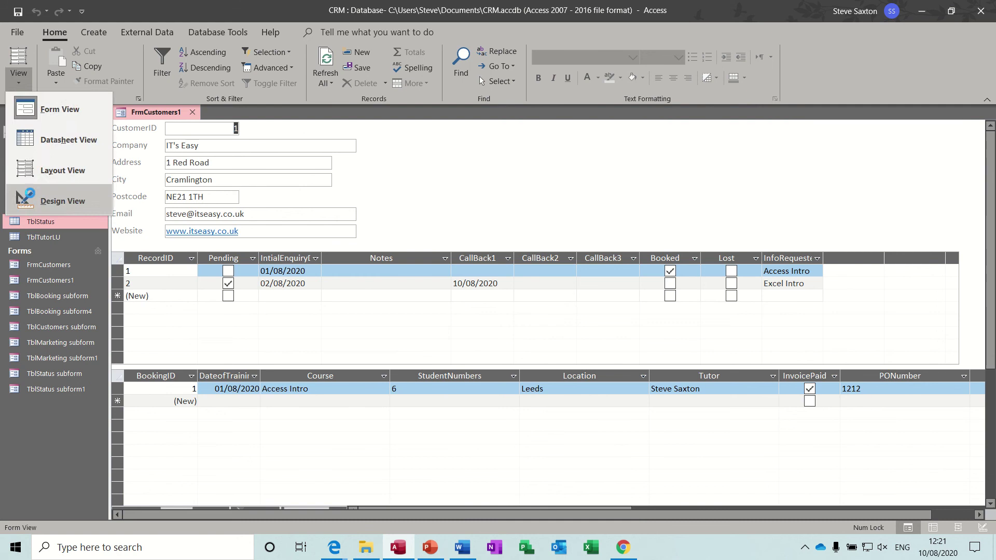
{"action": "left_click", "coordinate": [18, 197]}
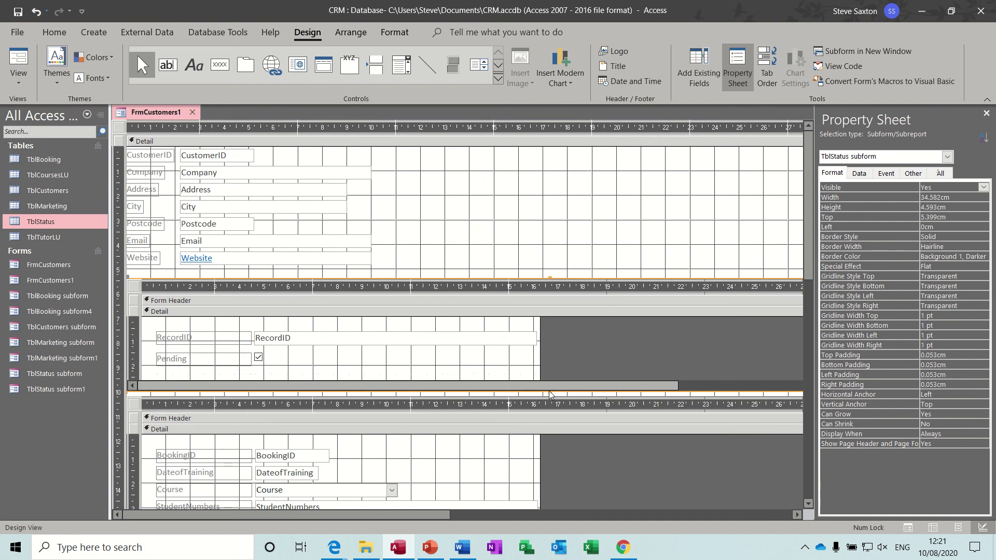
{"action": "left_click_drag", "start_coordinate": [549, 391], "coordinate": [549, 352]}
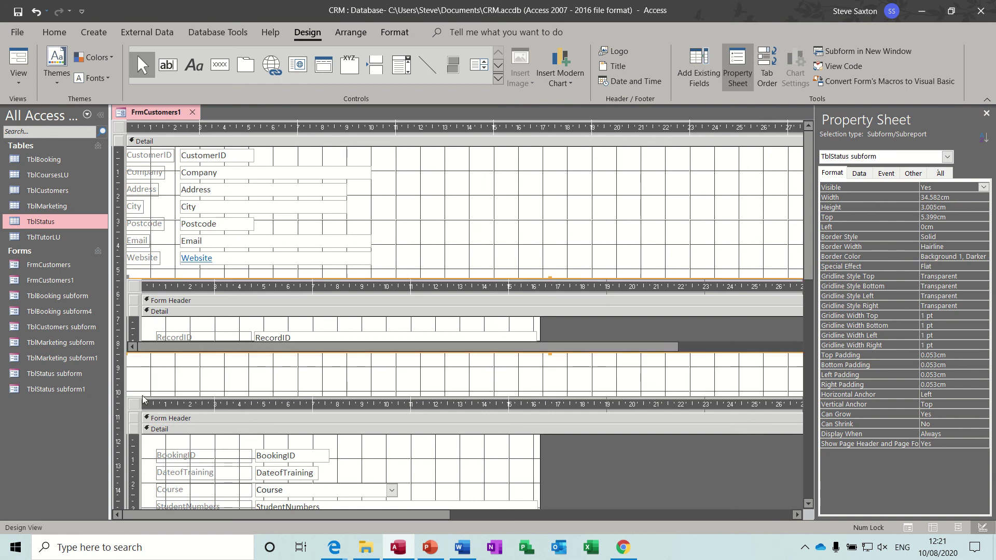
{"action": "left_click_drag", "start_coordinate": [136, 400], "coordinate": [133, 361]}
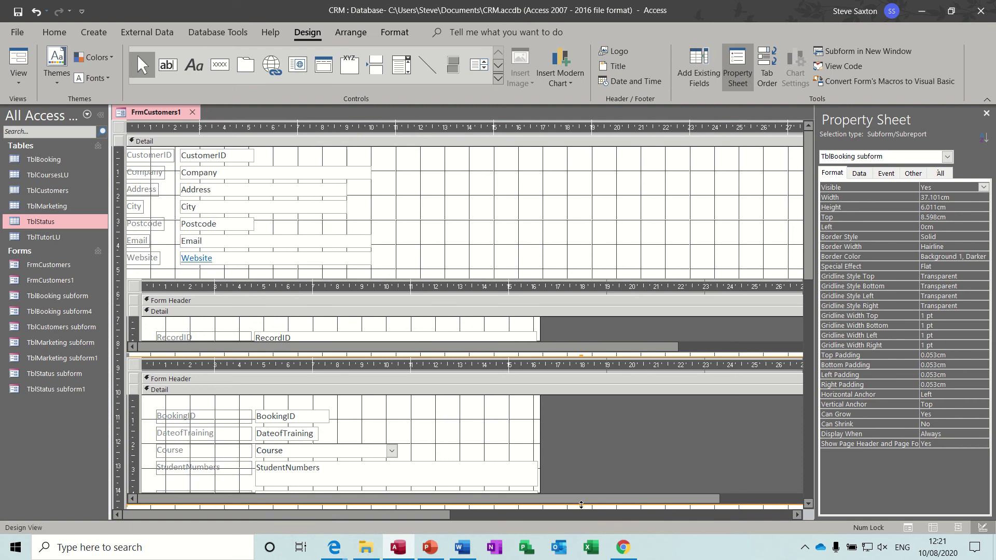
{"action": "left_click_drag", "start_coordinate": [580, 506], "coordinate": [580, 447]}
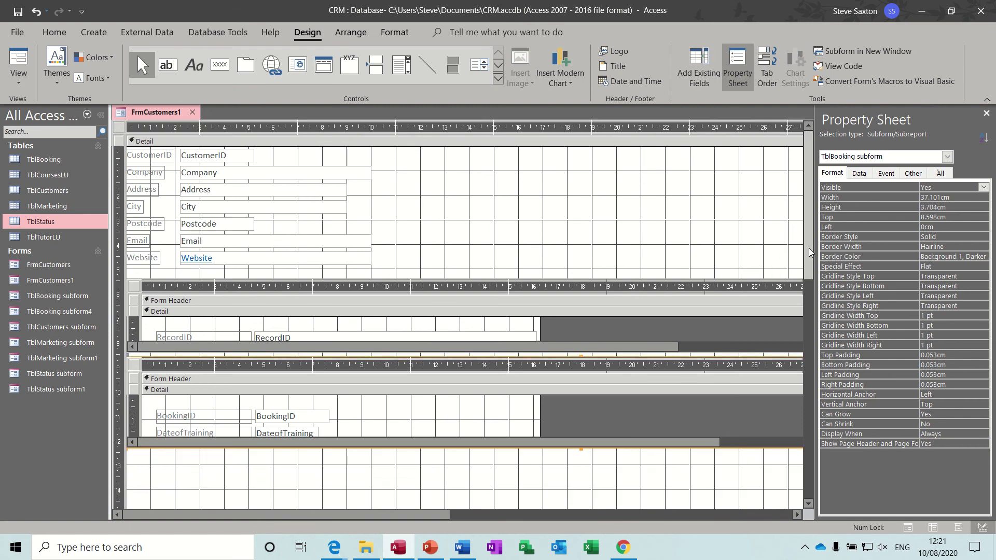
{"action": "left_click_drag", "start_coordinate": [808, 248], "coordinate": [808, 330]}
{"action": "left_click_drag", "start_coordinate": [145, 433], "coordinate": [133, 321]}
{"action": "left_click", "coordinate": [543, 437]}
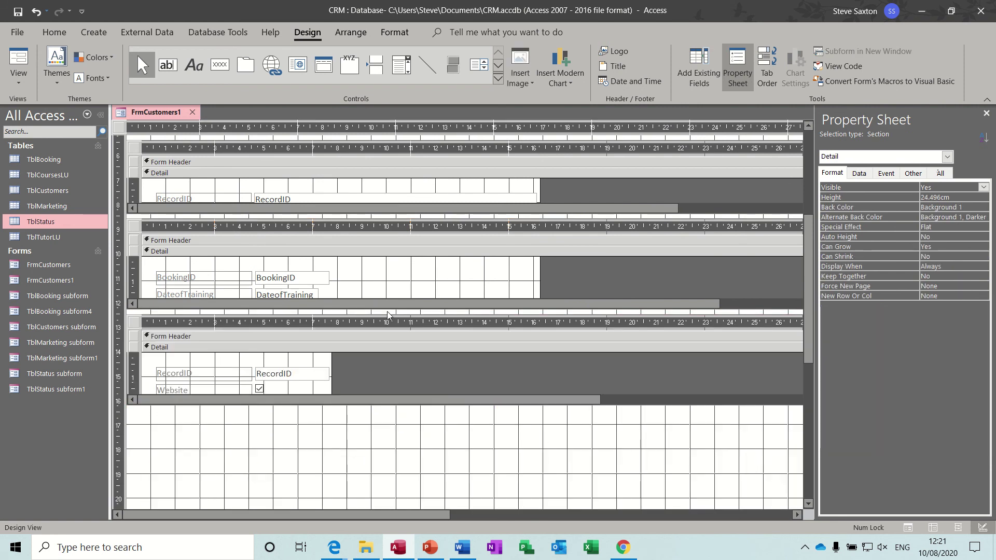
{"action": "left_click", "coordinate": [18, 60]}
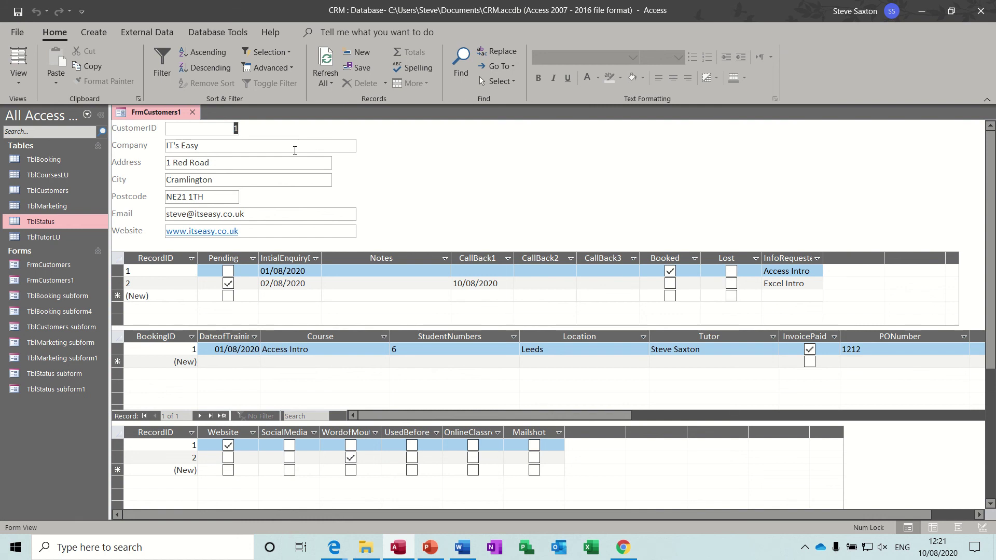
Step: Add an Add New Record command button captioned 'Add Customer' right of the customer fields
{"action": "left_click", "coordinate": [19, 78]}
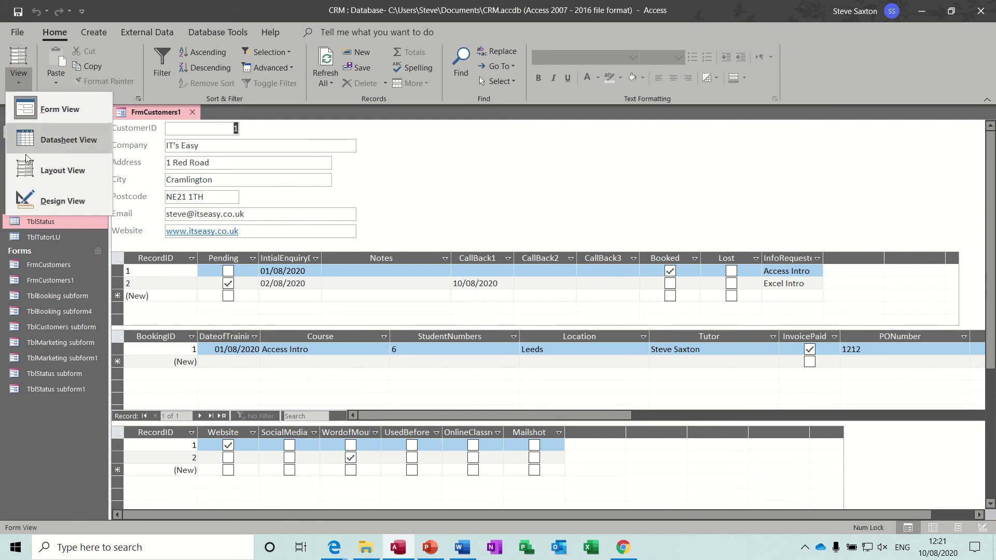
{"action": "left_click", "coordinate": [30, 203]}
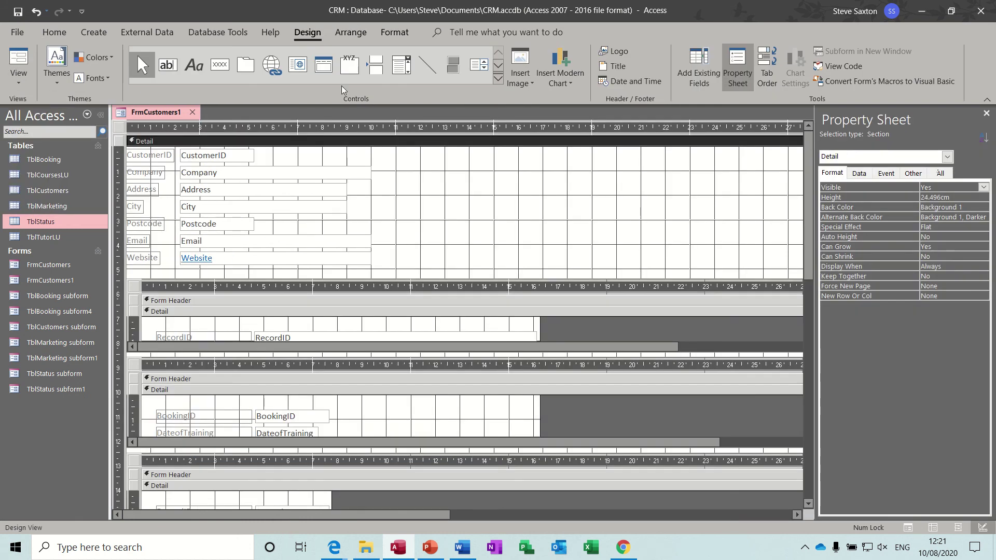
{"action": "left_click", "coordinate": [227, 66]}
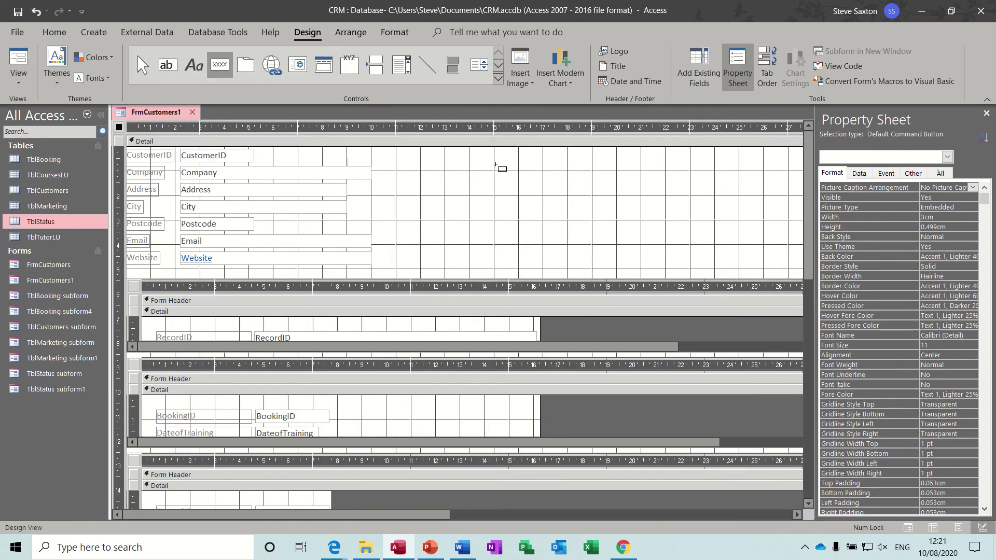
{"action": "left_click_drag", "start_coordinate": [462, 159], "coordinate": [586, 192]}
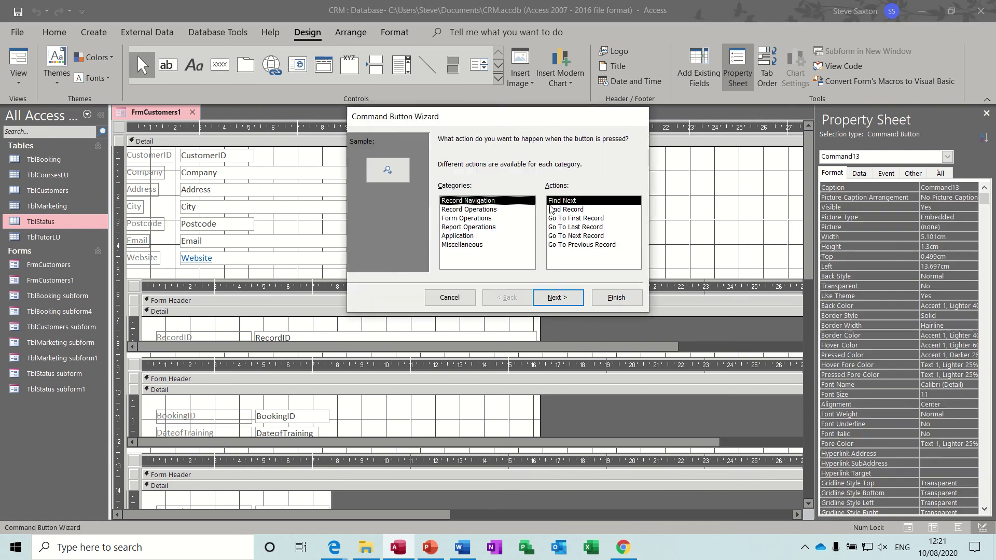
{"action": "left_click", "coordinate": [496, 210]}
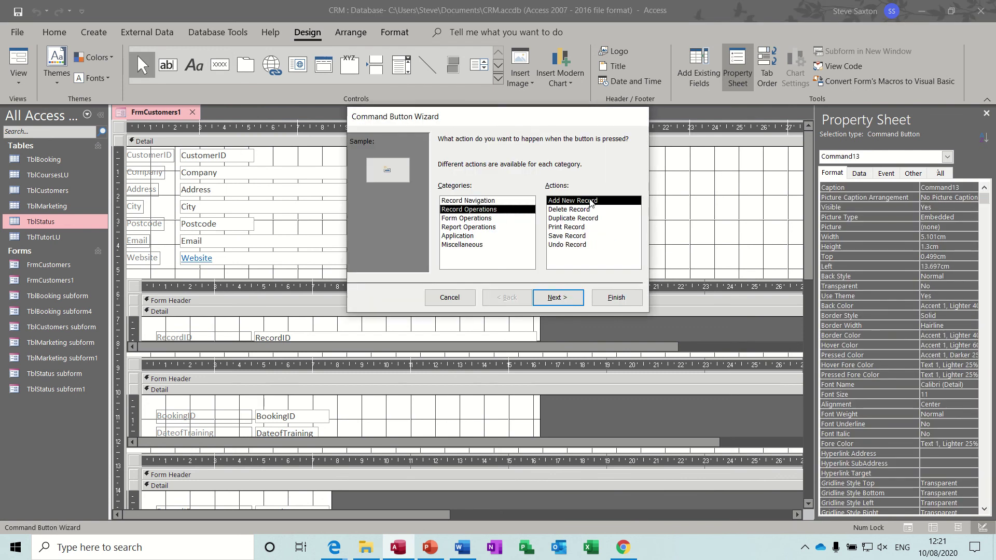
{"action": "left_click", "coordinate": [564, 299]}
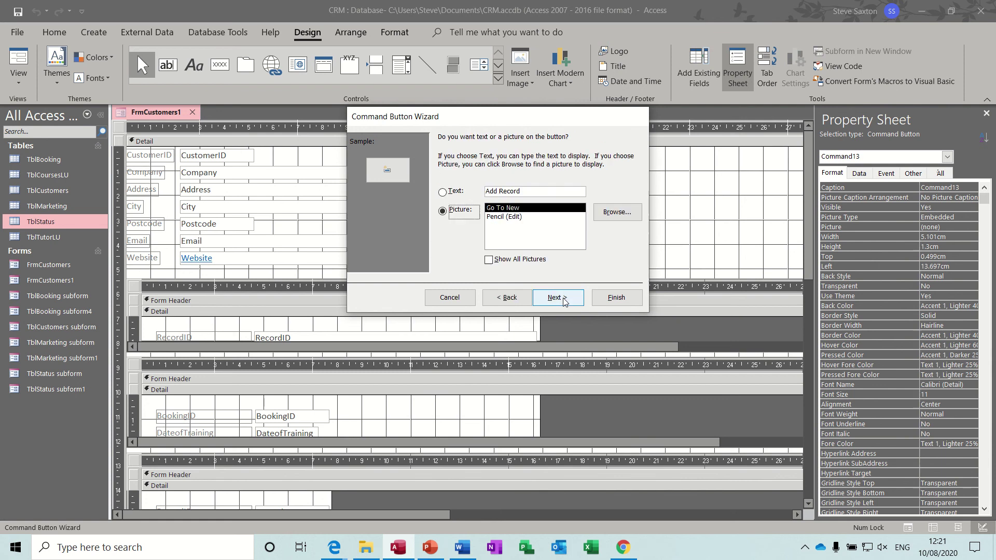
{"action": "left_click", "coordinate": [526, 193]}
{"action": "key", "text": "BackSpace"}
{"action": "key", "text": "BackSpace"}
{"action": "key", "text": "BackSpace"}
{"action": "key", "text": "BackSpace"}
{"action": "key", "text": "BackSpace"}
{"action": "key", "text": "BackSpace"}
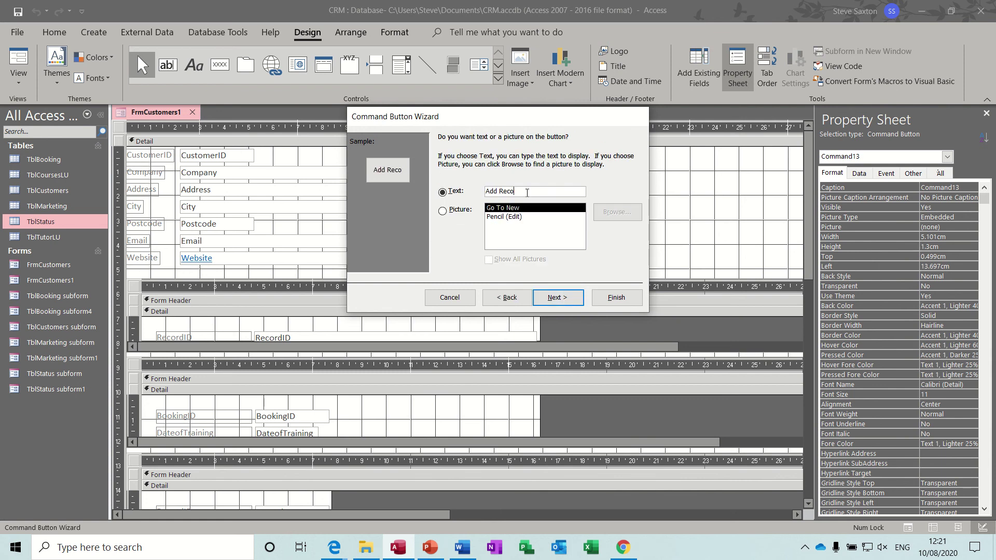
{"action": "type", "text": "Cus"}
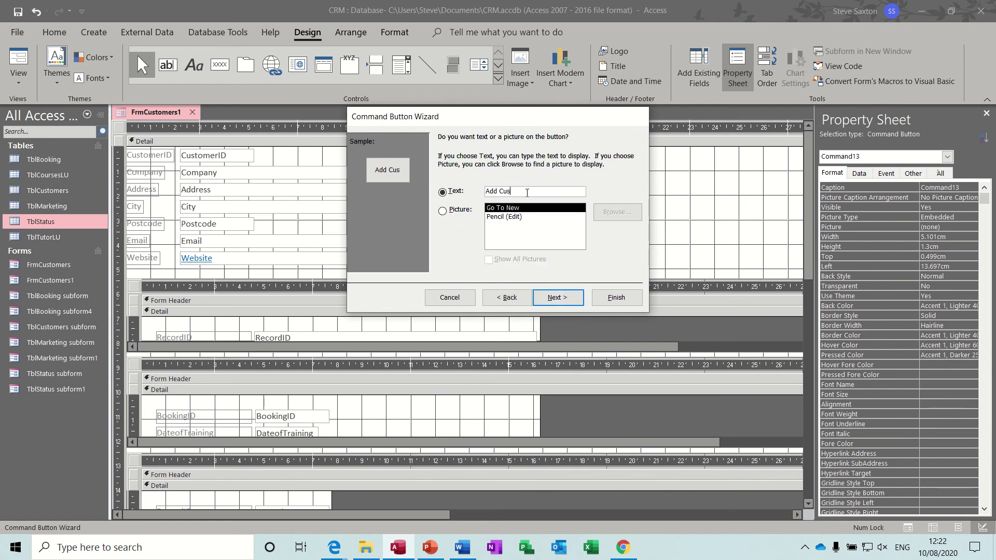
{"action": "type", "text": "tomer"}
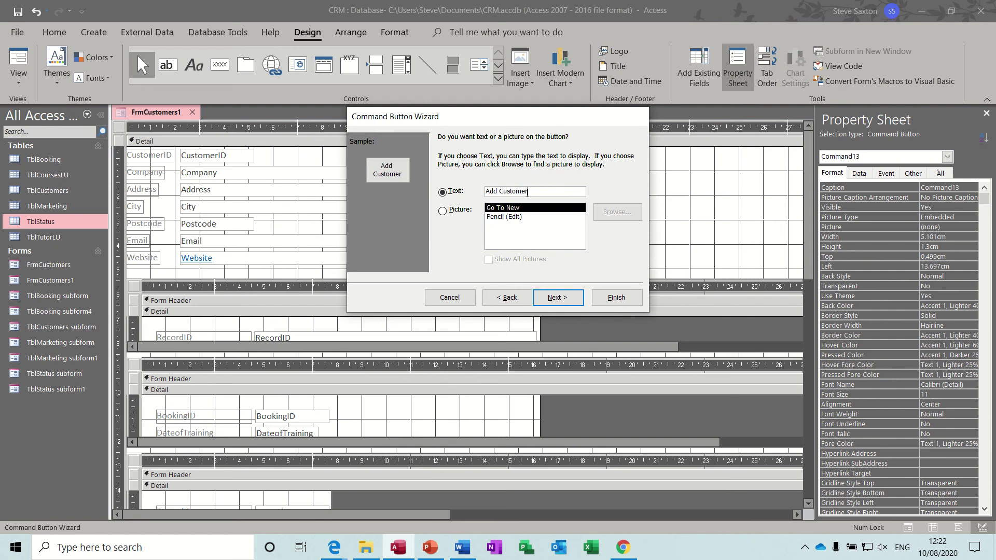
{"action": "left_click", "coordinate": [609, 299]}
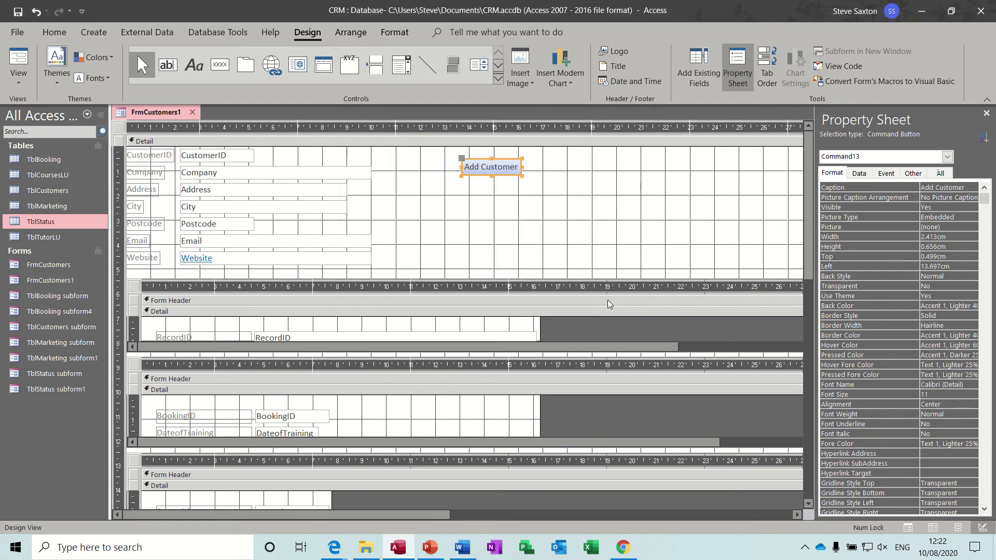
{"action": "left_click", "coordinate": [209, 69]}
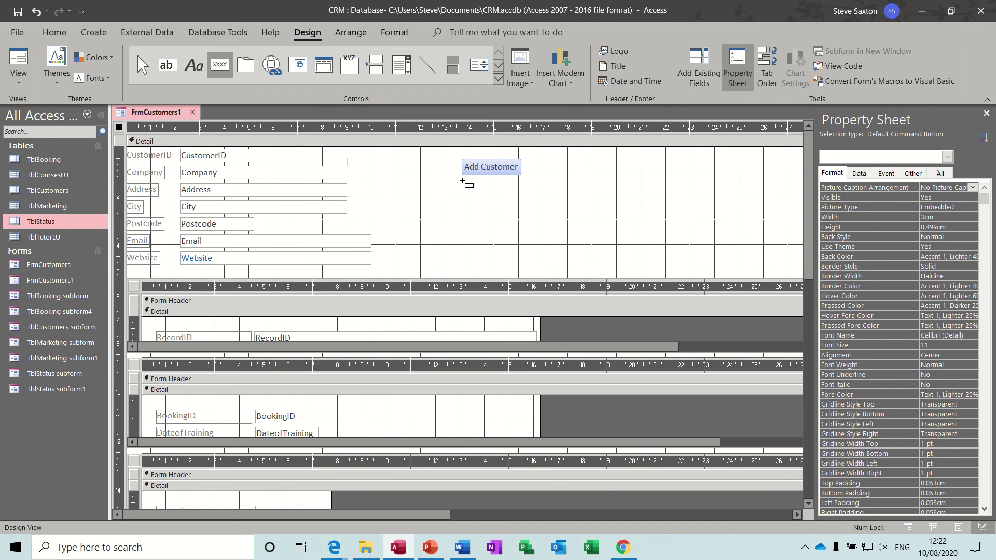
Step: Add a Find Next command button with a text caption below Add Customer
{"action": "left_click_drag", "start_coordinate": [461, 181], "coordinate": [530, 207]}
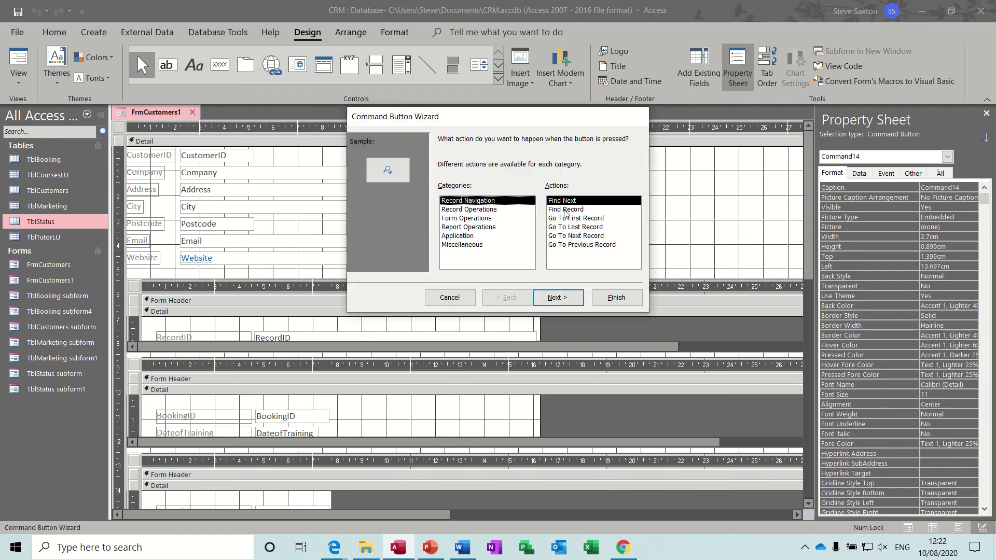
{"action": "left_click", "coordinate": [557, 297]}
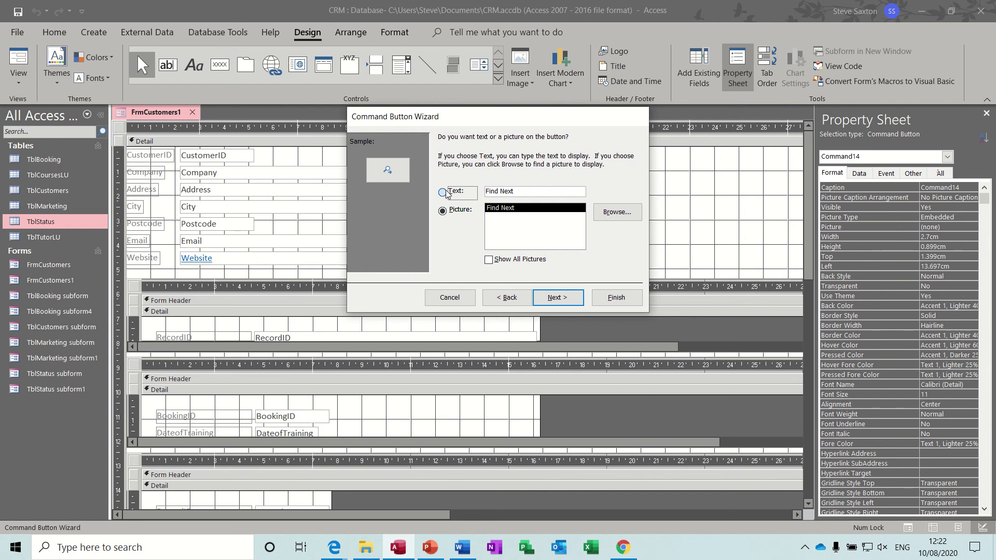
{"action": "left_click", "coordinate": [445, 193]}
{"action": "left_click", "coordinate": [572, 297]}
{"action": "left_click", "coordinate": [616, 299]}
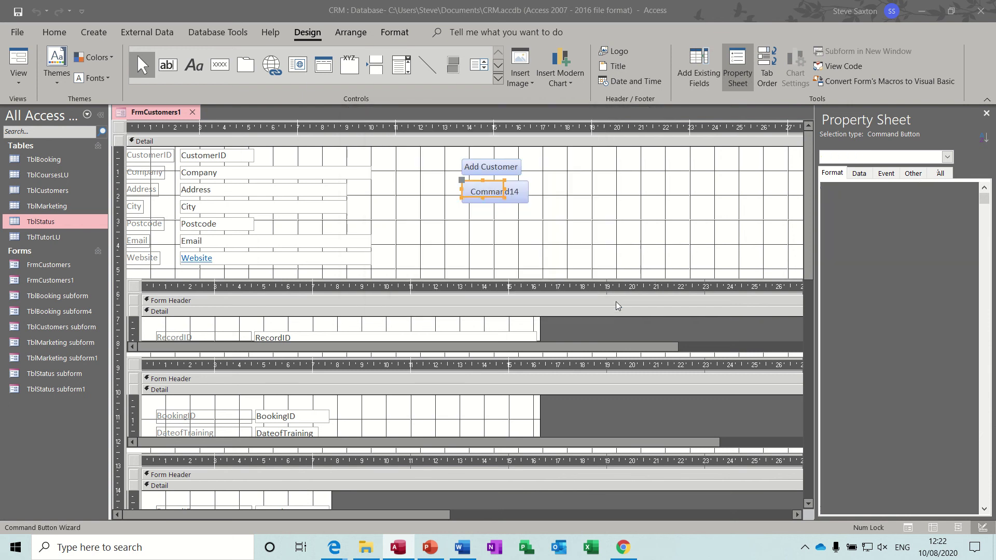
Step: Put the Add Customer and Find Next buttons into a tabular layout at equal widths
{"action": "left_click_drag", "start_coordinate": [450, 151], "coordinate": [532, 213]}
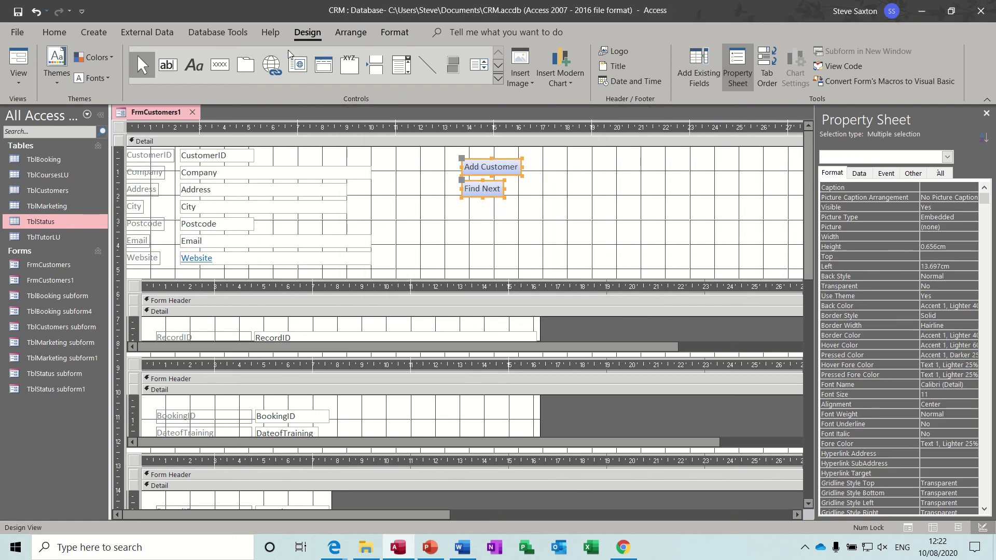
{"action": "left_click", "coordinate": [347, 34]}
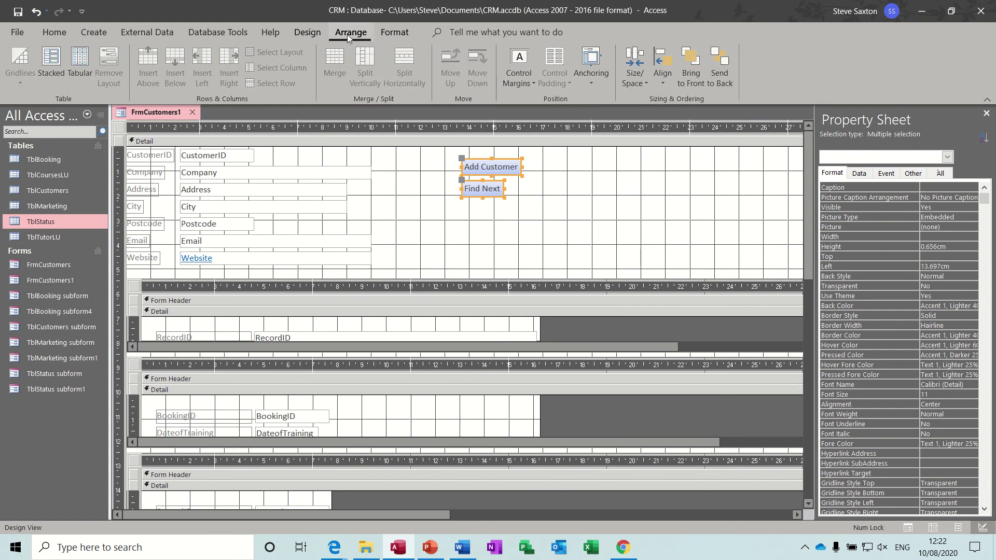
{"action": "left_click", "coordinate": [73, 59]}
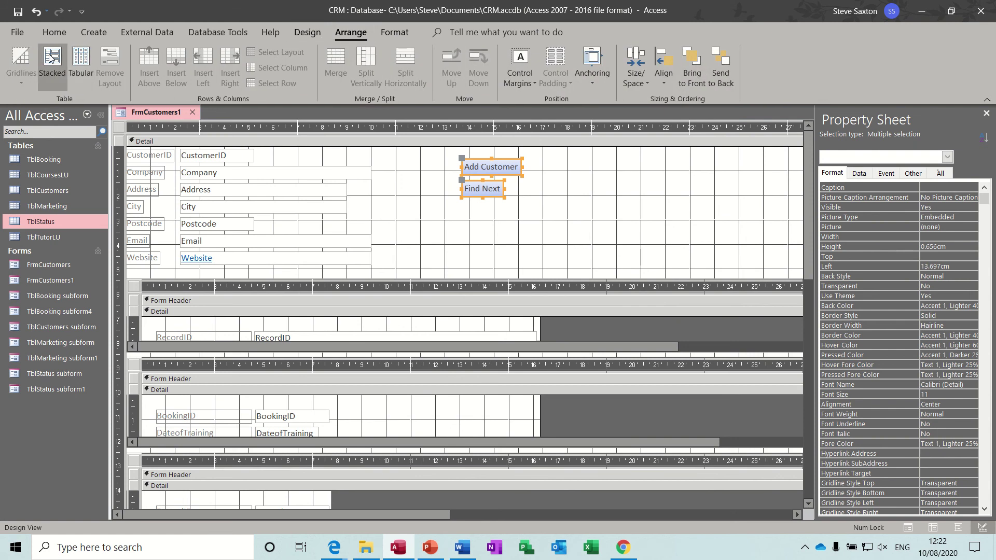
{"action": "left_click", "coordinate": [556, 176]}
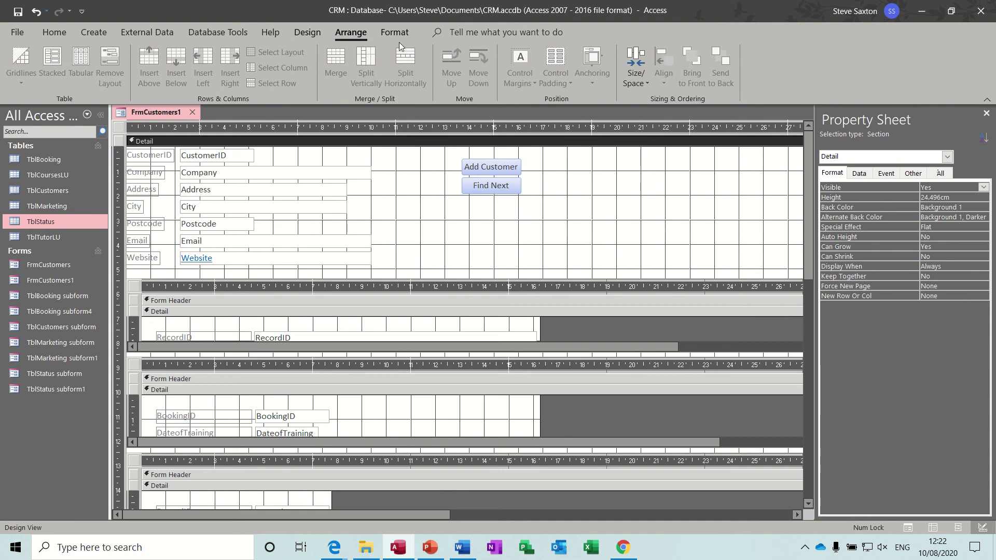
{"action": "left_click", "coordinate": [315, 35]}
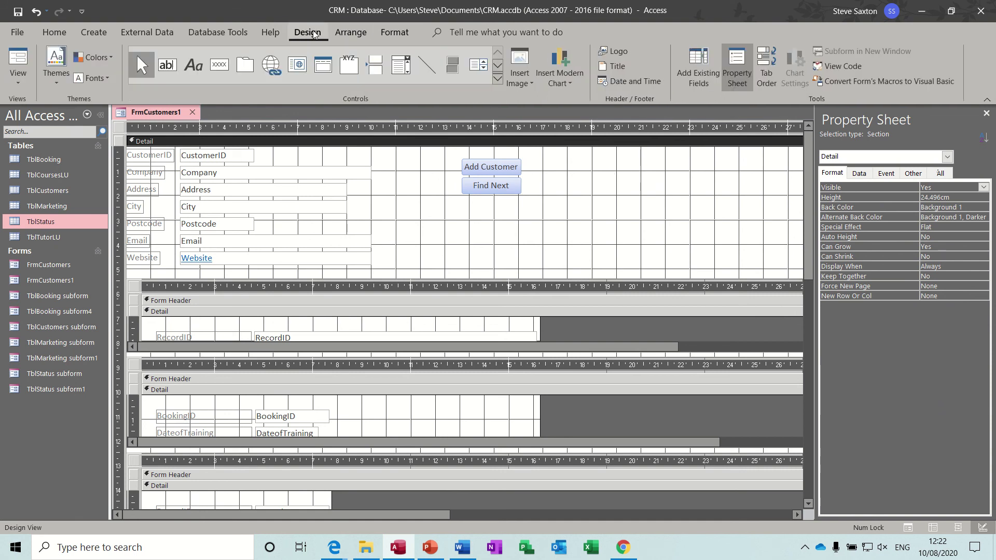
Step: Create a record-finding combo box listing Company, labelled 'Find Company', right of the buttons
{"action": "left_click", "coordinate": [499, 79]}
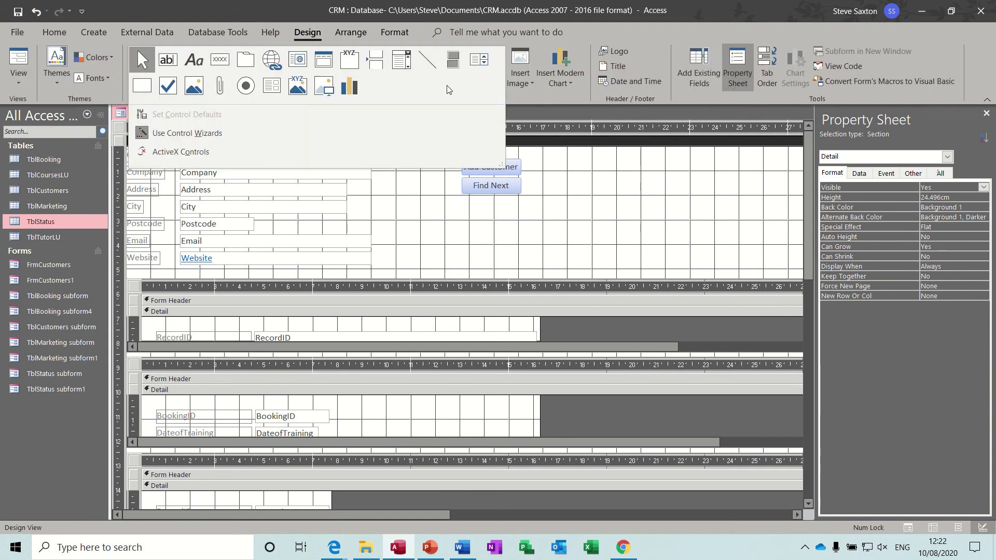
{"action": "left_click", "coordinate": [395, 66]}
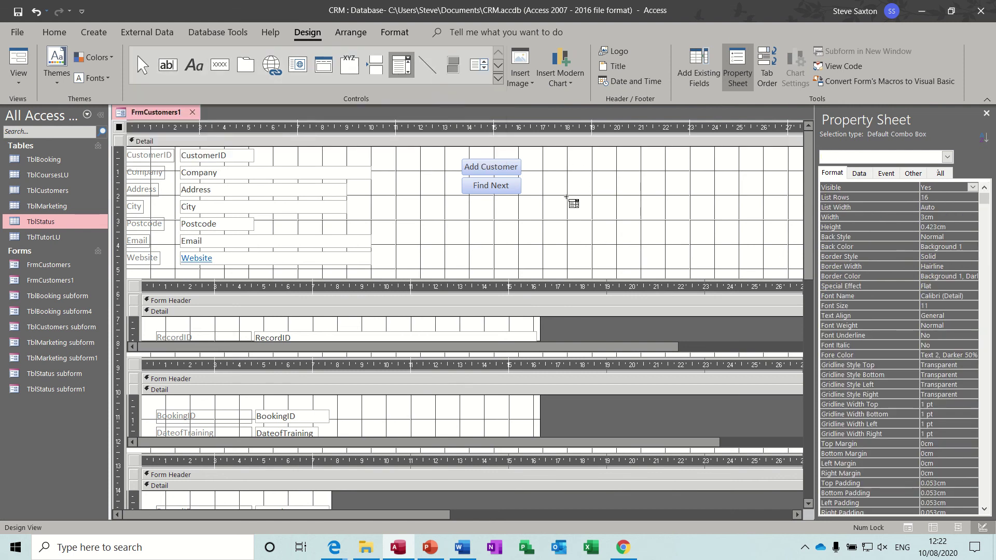
{"action": "left_click_drag", "start_coordinate": [588, 200], "coordinate": [683, 225]}
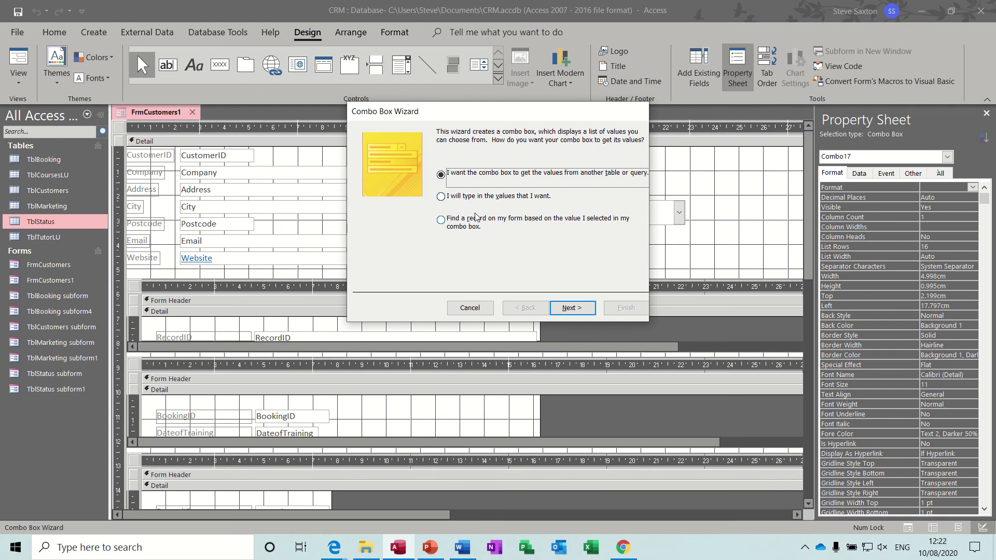
{"action": "left_click", "coordinate": [441, 221]}
{"action": "left_click", "coordinate": [570, 308]}
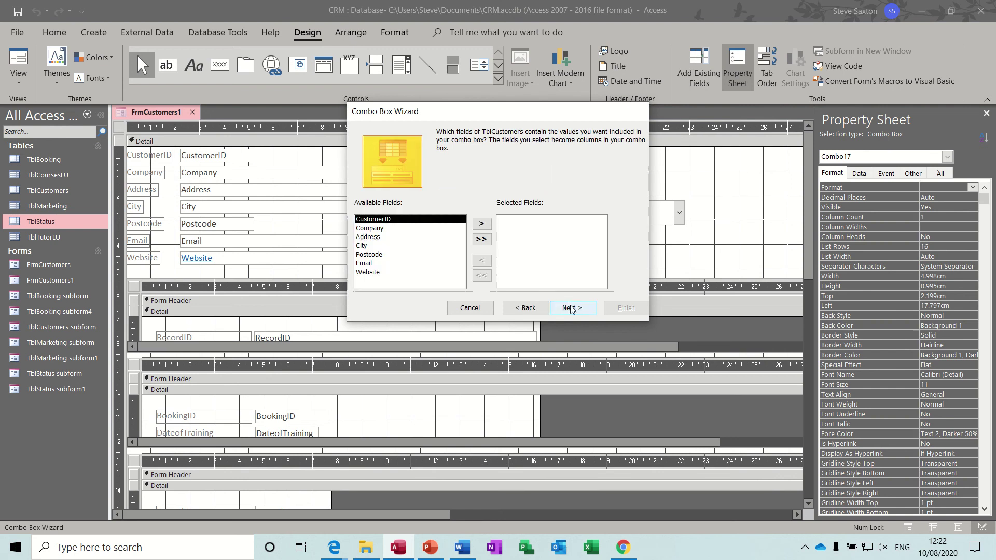
{"action": "left_click", "coordinate": [384, 230]}
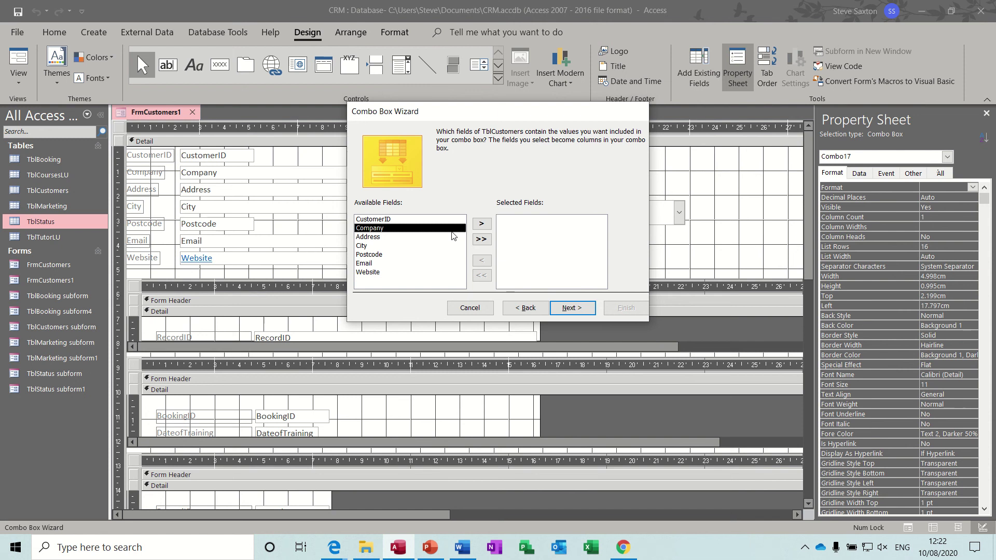
{"action": "left_click", "coordinate": [480, 223]}
{"action": "left_click", "coordinate": [569, 307]}
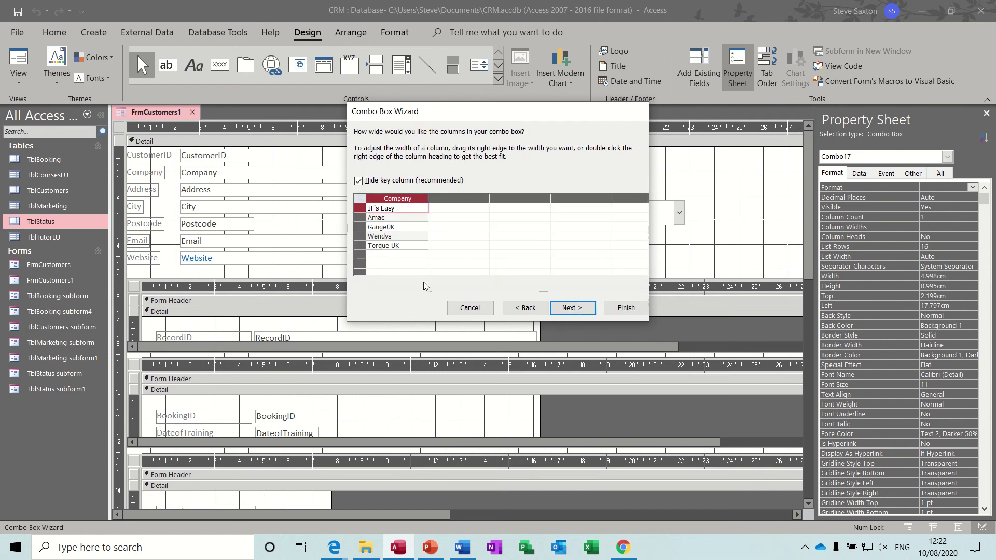
{"action": "left_click", "coordinate": [578, 309]}
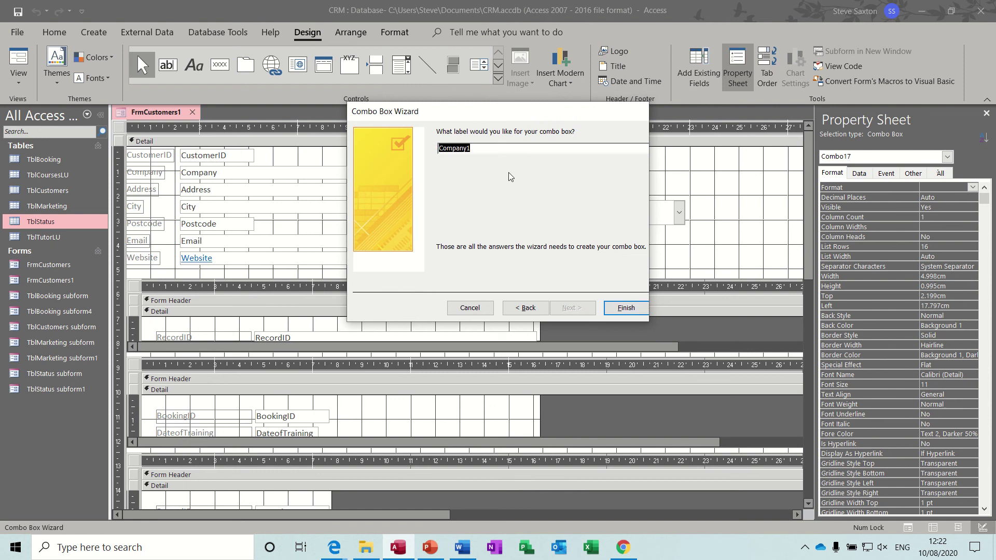
{"action": "type", "text": "Find Company"}
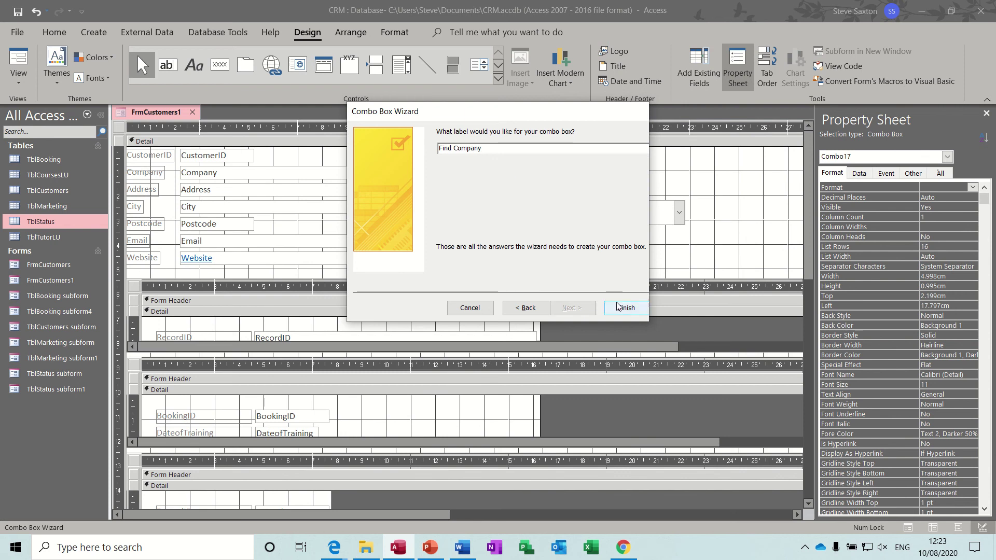
{"action": "left_click", "coordinate": [620, 308]}
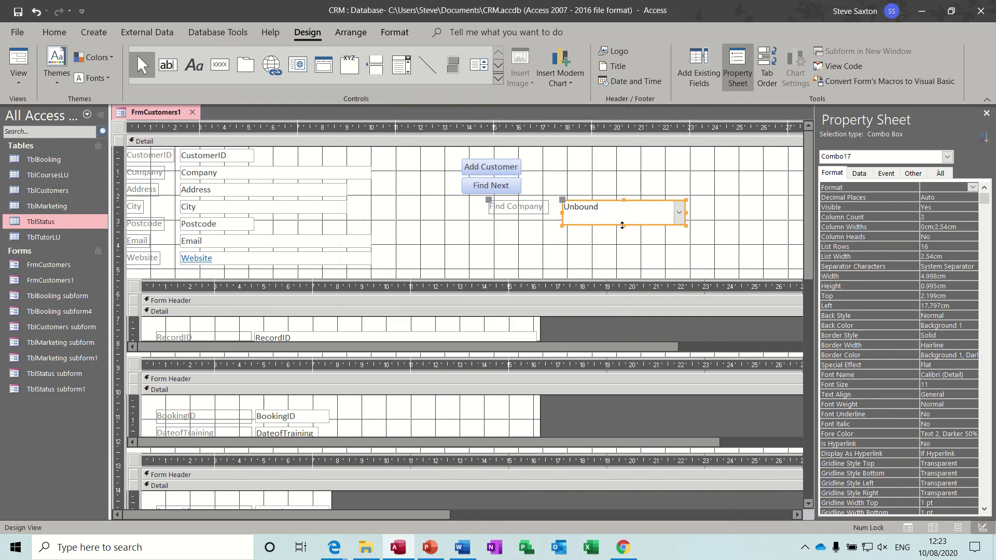
Step: Move the combo box beside the buttons, put its label above it, and make it single-line height
{"action": "left_click_drag", "start_coordinate": [639, 217], "coordinate": [662, 196]}
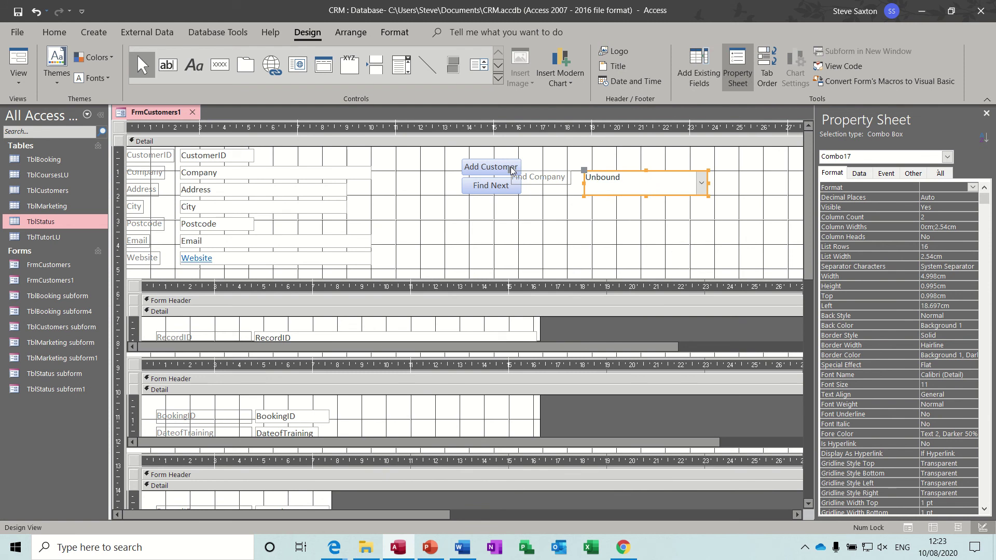
{"action": "left_click_drag", "start_coordinate": [511, 172], "coordinate": [584, 157]}
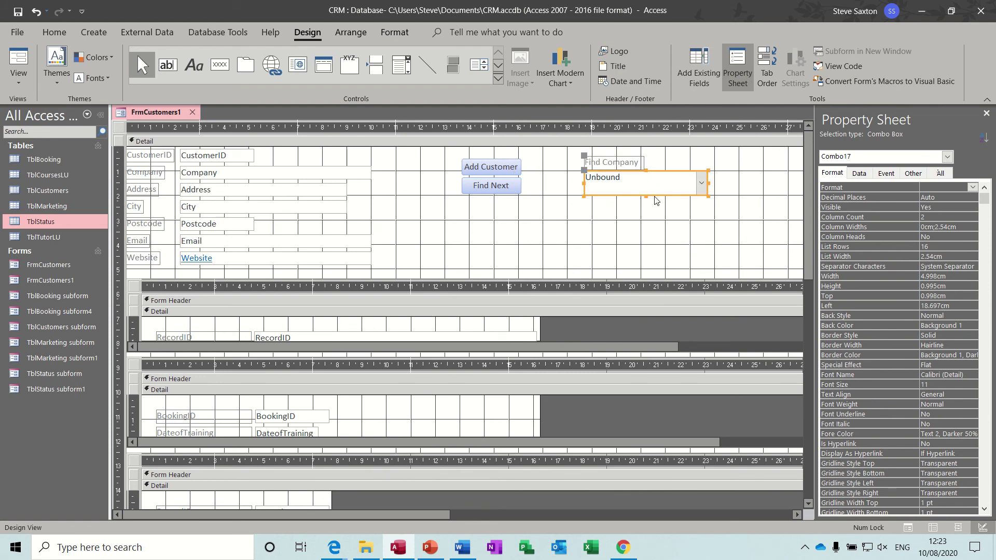
{"action": "left_click_drag", "start_coordinate": [646, 197], "coordinate": [646, 188]}
{"action": "left_click", "coordinate": [685, 209]}
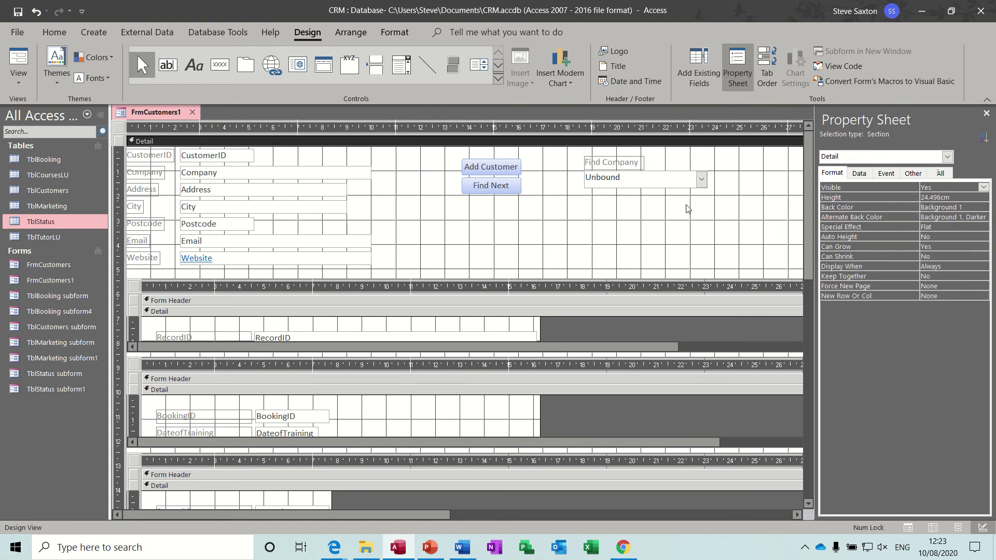
Step: Switch to form view and use Find Company to jump to GaugeUK, then Torque UK
{"action": "left_click", "coordinate": [18, 87]}
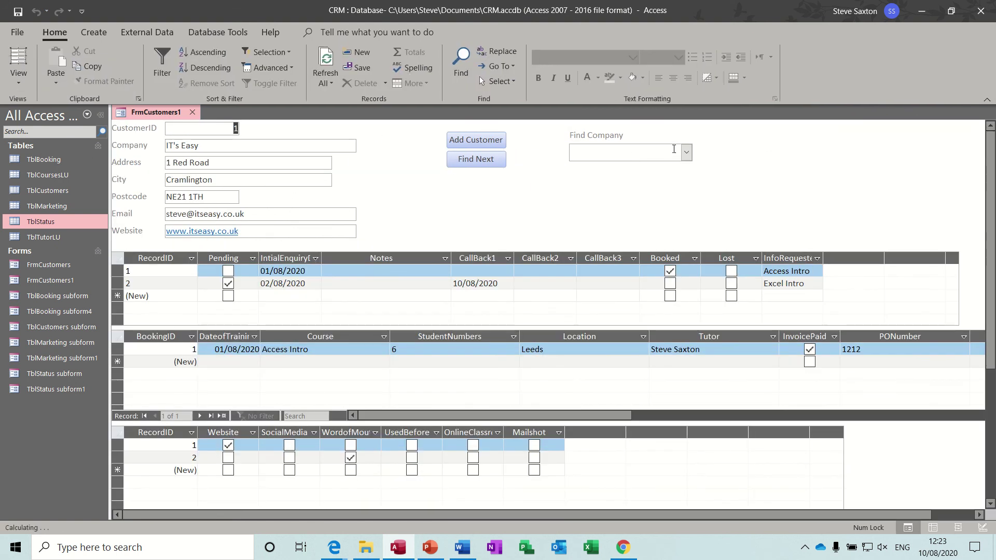
{"action": "left_click", "coordinate": [686, 152]}
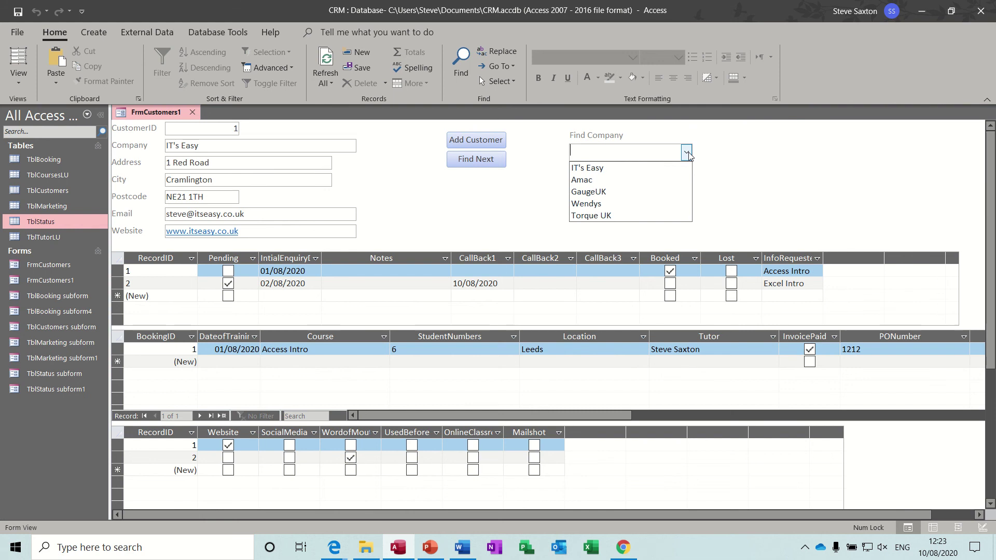
{"action": "left_click", "coordinate": [642, 191]}
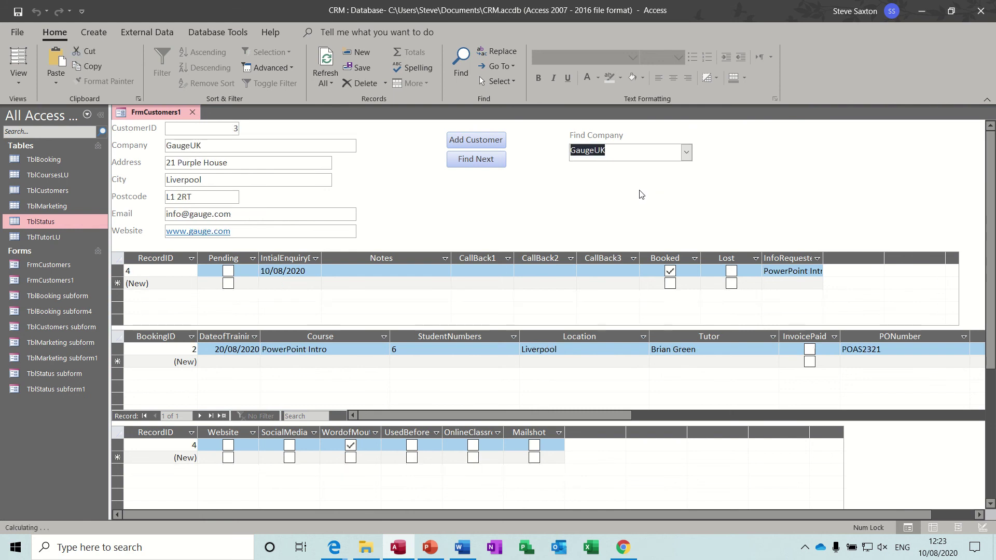
{"action": "left_click", "coordinate": [686, 152]}
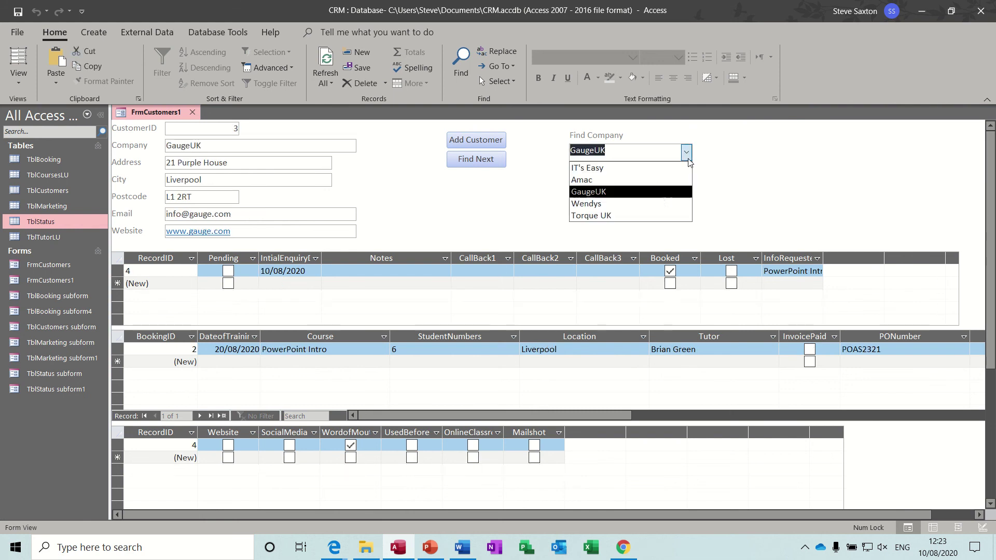
{"action": "left_click", "coordinate": [648, 214]}
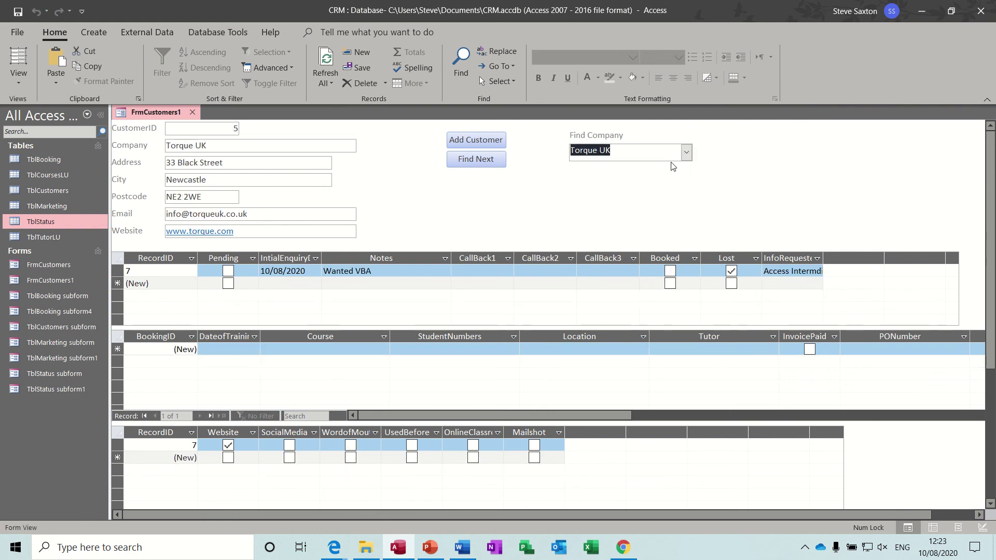
Step: Type 'a' in Find Company to reach Amac, then pick GaugeUK from the list
{"action": "key", "text": "Delete"}
{"action": "type", "text": "amac"}
{"action": "key", "text": "Return"}
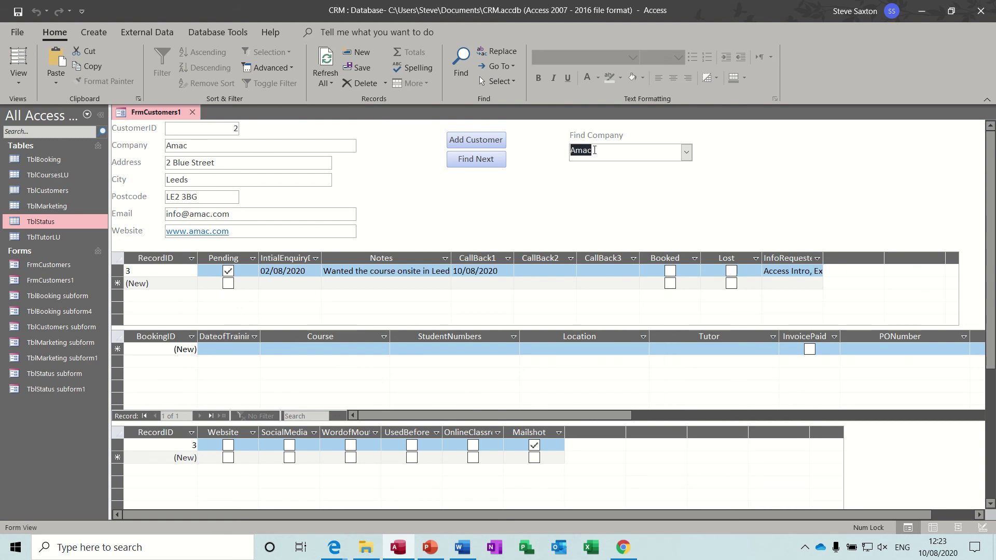
{"action": "left_click", "coordinate": [686, 152]}
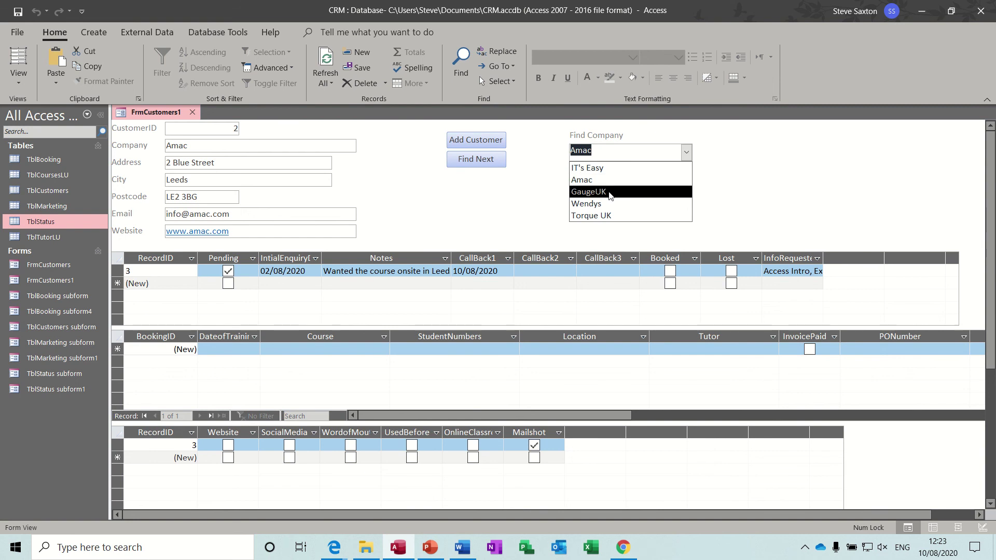
{"action": "left_click", "coordinate": [610, 192]}
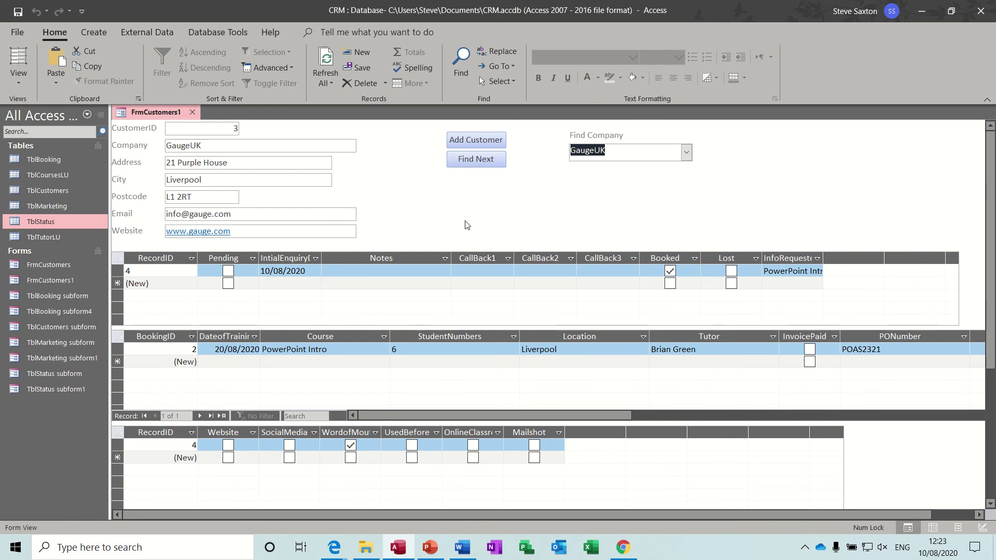
{"action": "left_click", "coordinate": [466, 141]}
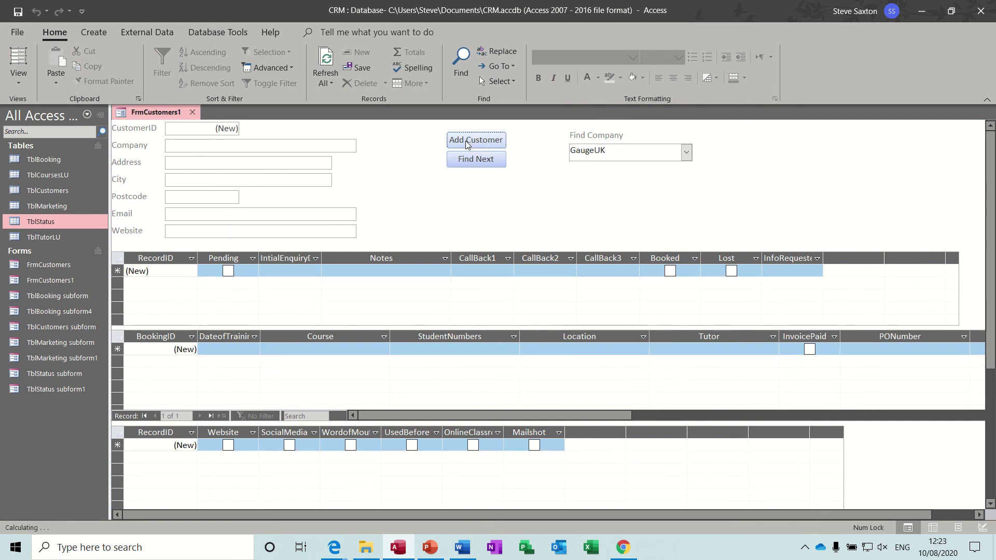
{"action": "left_click", "coordinate": [263, 146]}
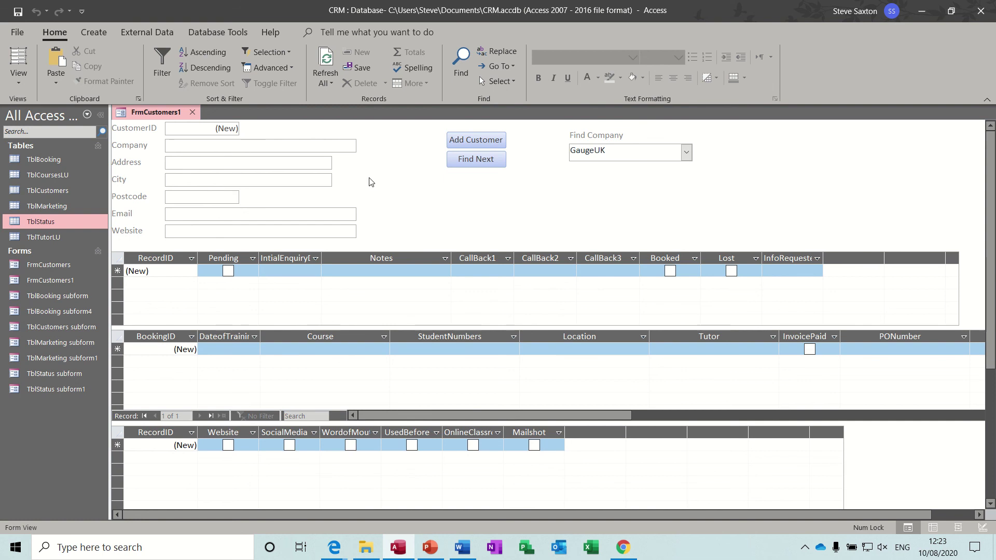
{"action": "type", "text": "W"}
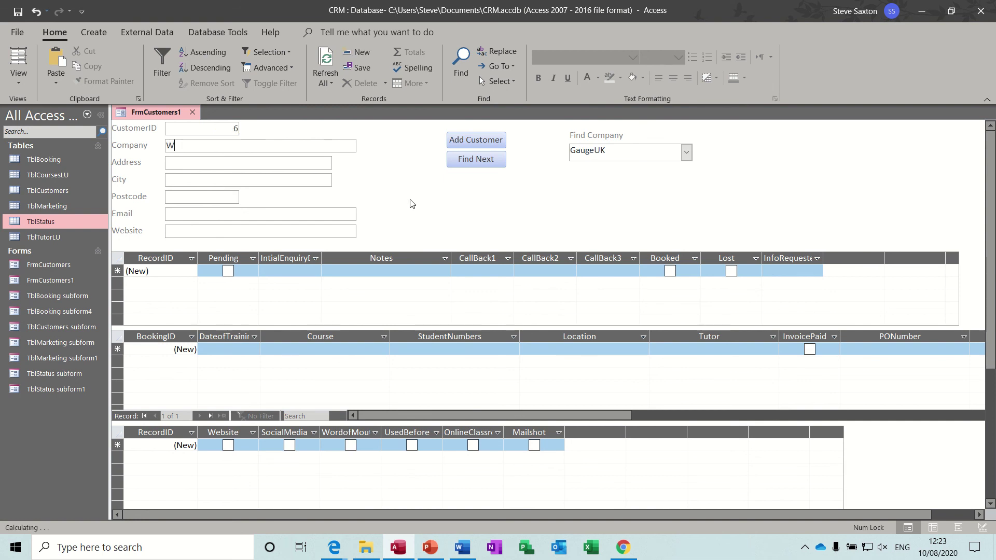
{"action": "type", "text": "right Bros"}
{"action": "left_click", "coordinate": [278, 164]}
{"action": "type", "text": "Brad"}
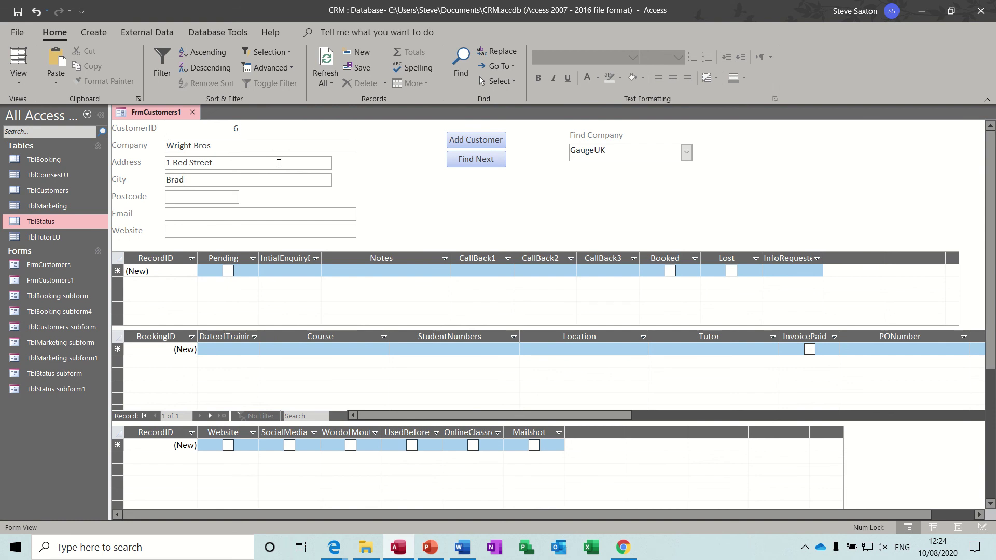
{"action": "type", "text": "ford"}
{"action": "type", "text": "BD2 2"}
{"action": "type", "text": " RT"}
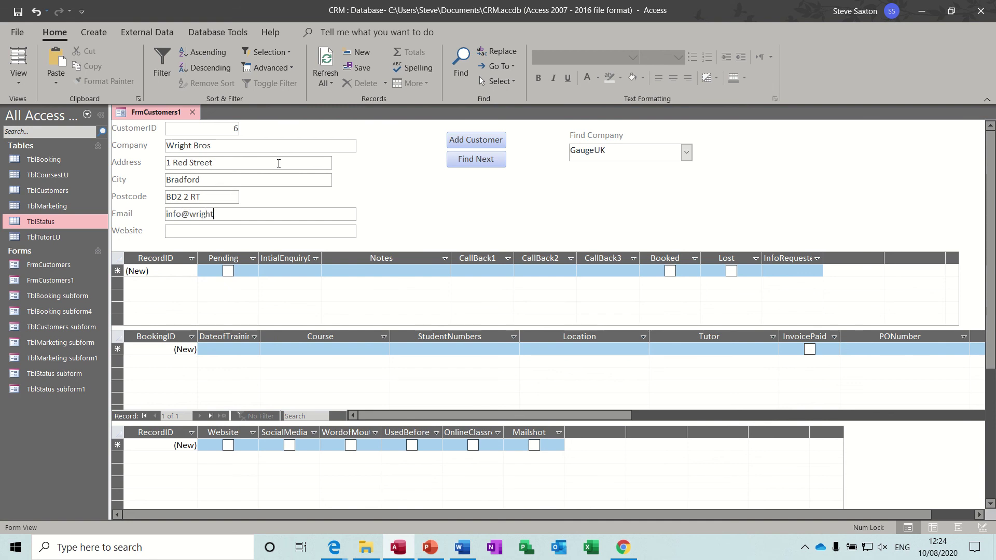
{"action": "left_click", "coordinate": [212, 232]}
{"action": "type", "text": "www"}
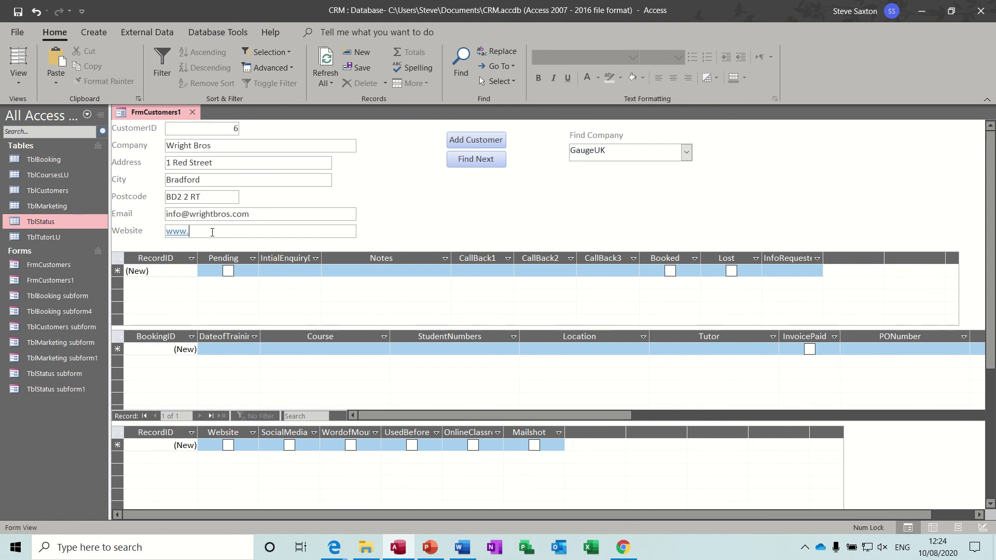
{"action": "type", "text": ".wrightbros.com"}
Step: Start the status record with today's date, 10/08/2020, as the initial enquiry date
{"action": "left_click", "coordinate": [311, 148]}
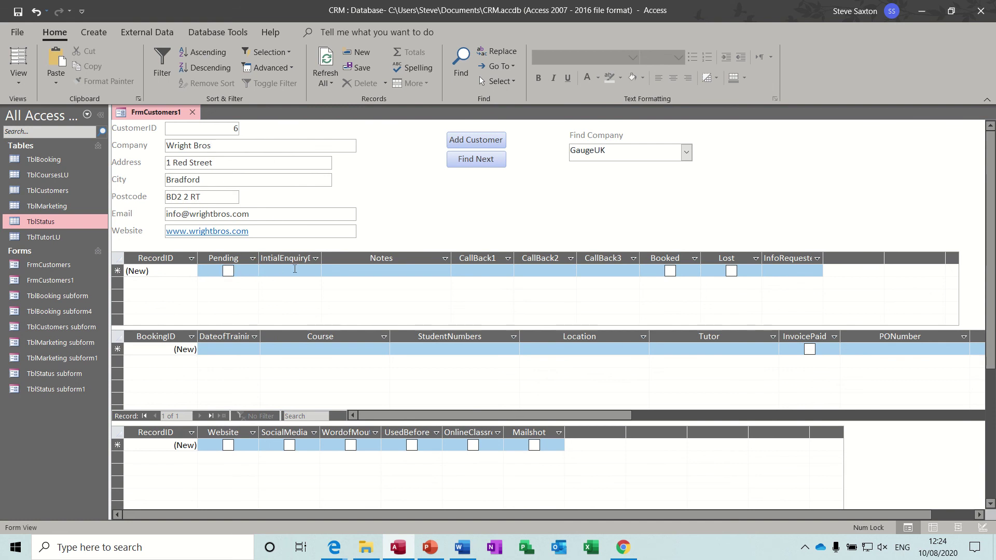
{"action": "left_click", "coordinate": [277, 271]}
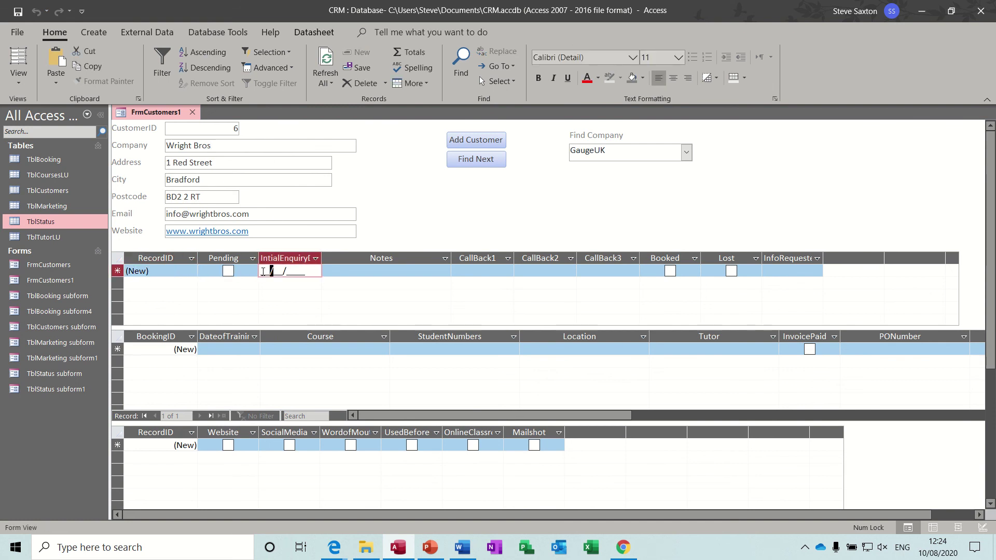
{"action": "key", "text": "ctrl+semicolon"}
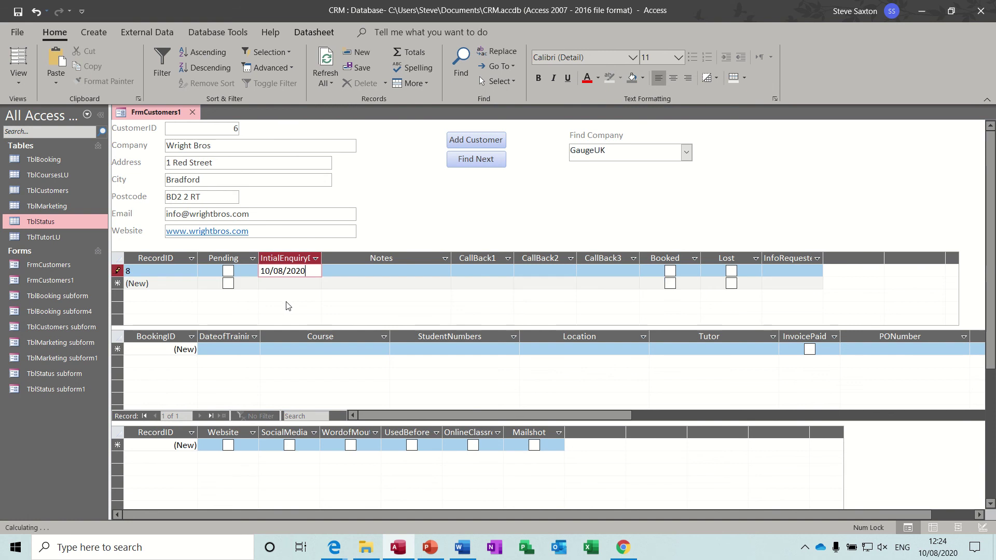
Step: Move the Pending column next to Booked and InfoRequested beside the initial enquiry date
{"action": "left_click", "coordinate": [223, 260]}
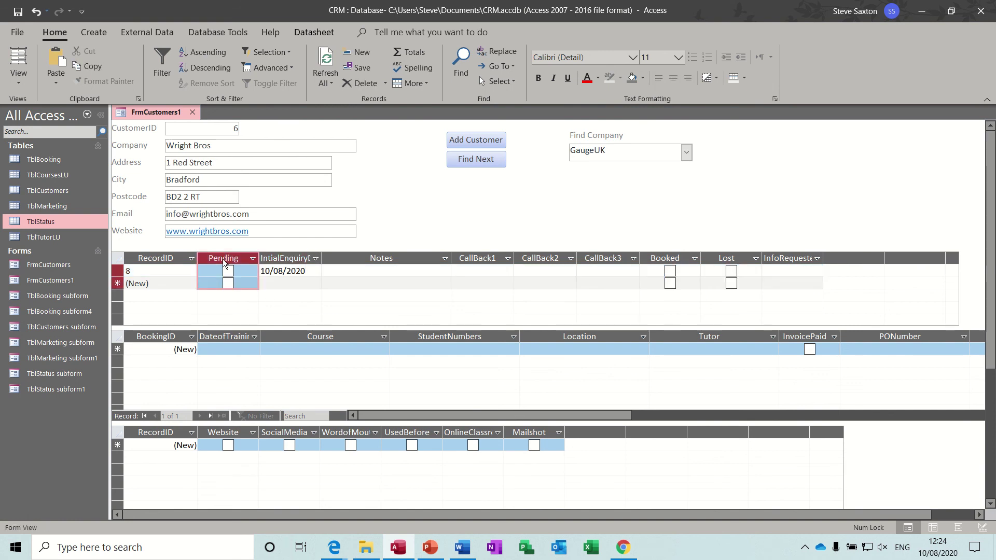
{"action": "left_click_drag", "start_coordinate": [223, 259], "coordinate": [646, 255]}
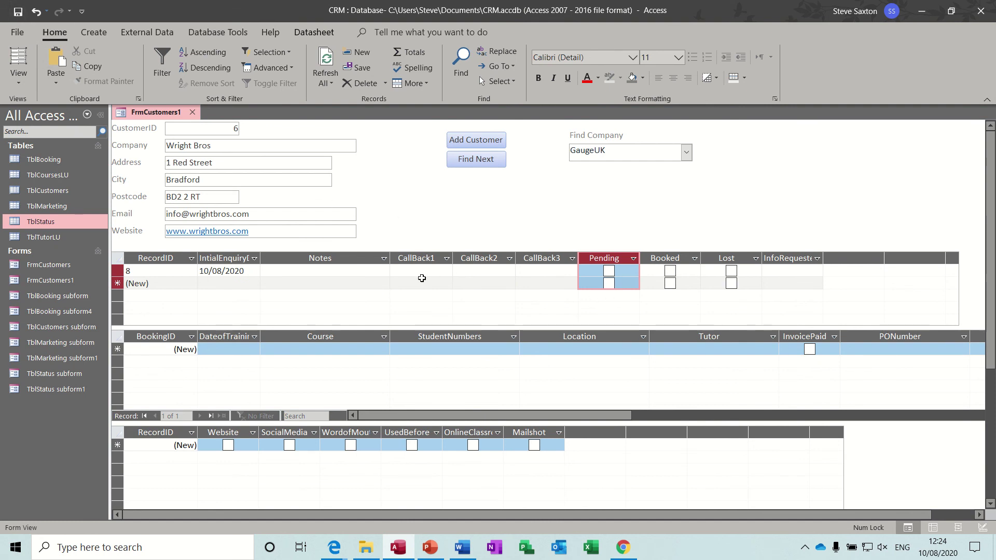
{"action": "left_click", "coordinate": [783, 258]}
{"action": "left_click_drag", "start_coordinate": [462, 266], "coordinate": [317, 270]}
Step: Tick Access Intro and Excel Intro as the requested courses
{"action": "left_click", "coordinate": [311, 270]}
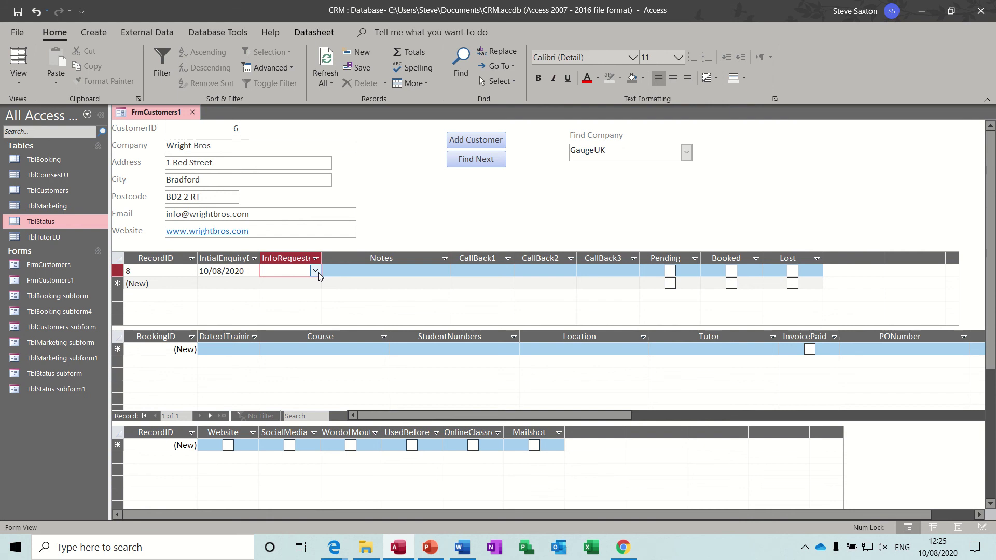
{"action": "left_click", "coordinate": [316, 270]}
{"action": "left_click", "coordinate": [271, 285]}
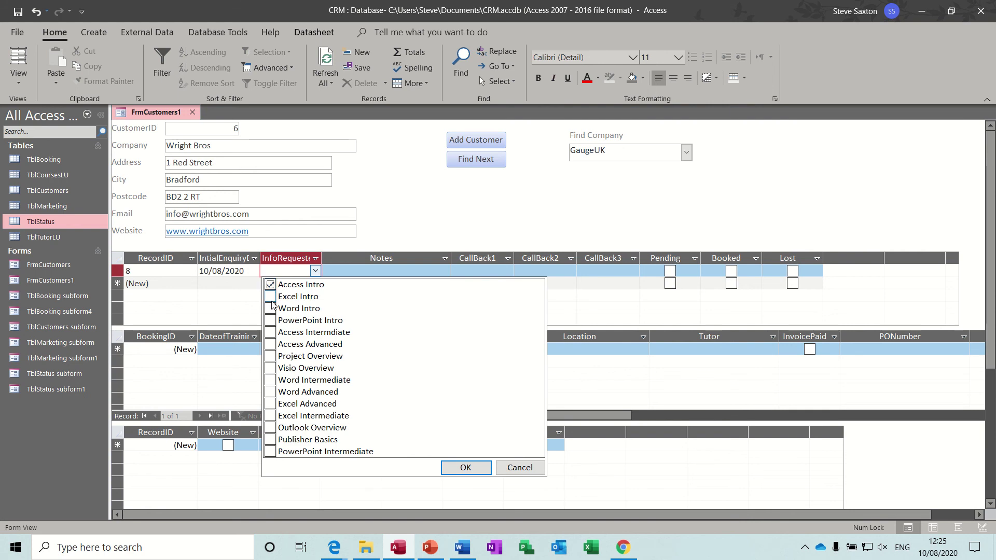
{"action": "left_click", "coordinate": [270, 297]}
{"action": "left_click", "coordinate": [373, 271]}
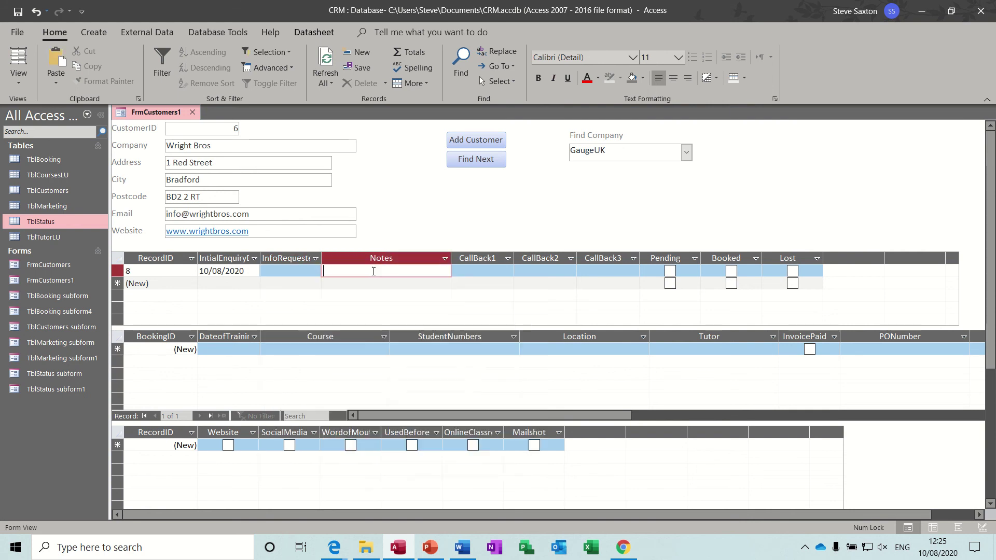
{"action": "left_click", "coordinate": [296, 270]}
{"action": "left_click", "coordinate": [314, 270]}
{"action": "left_click", "coordinate": [279, 286]}
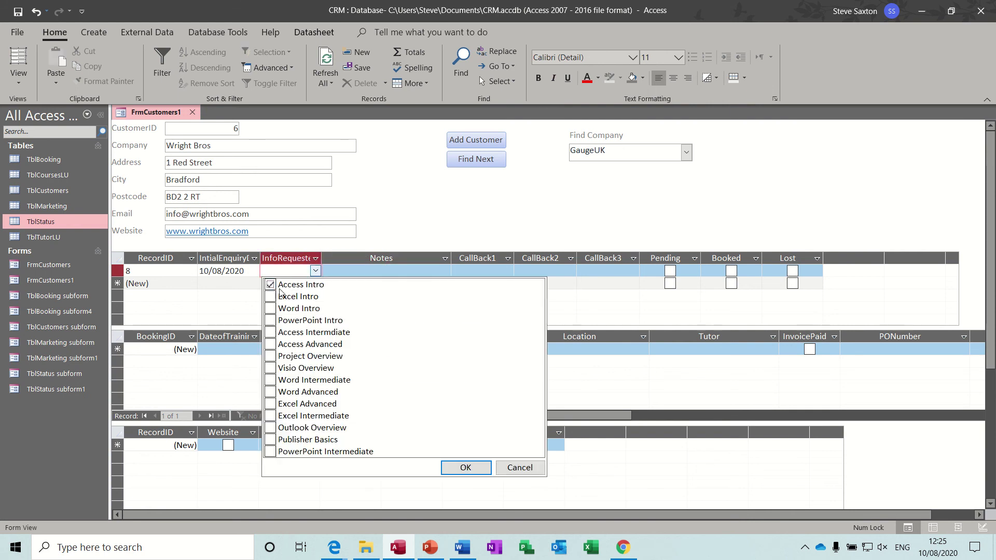
{"action": "left_click", "coordinate": [453, 466]}
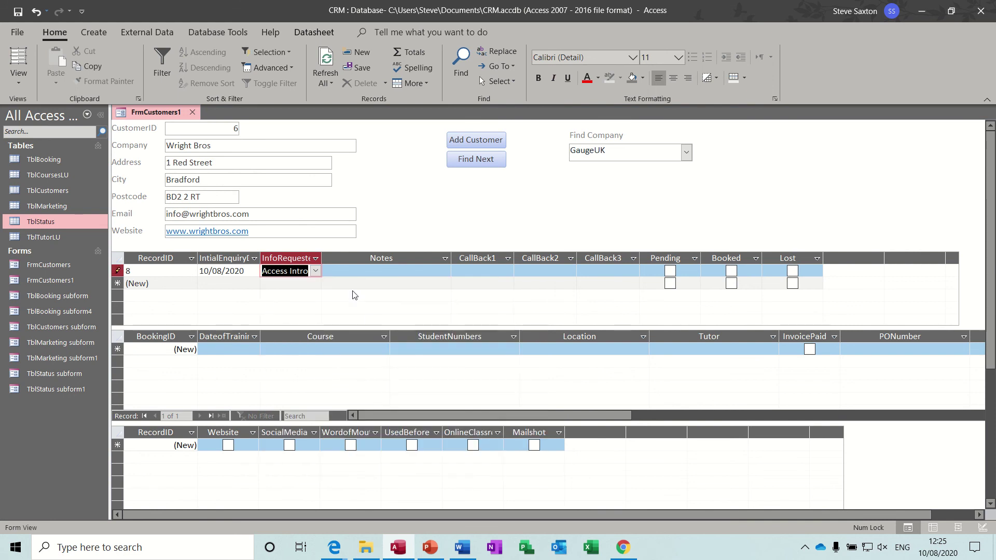
{"action": "left_click", "coordinate": [315, 271]}
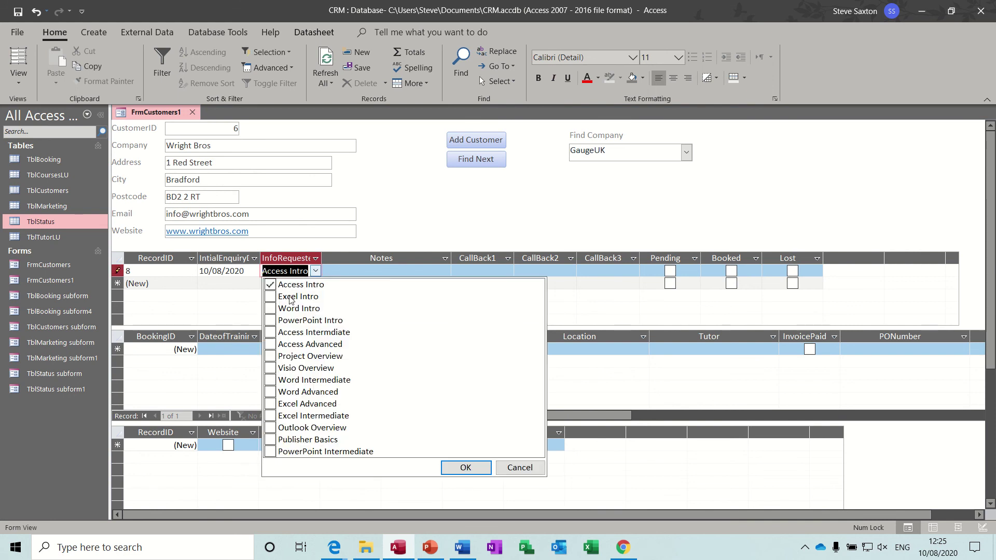
{"action": "left_click", "coordinate": [270, 297]}
{"action": "left_click", "coordinate": [458, 467]}
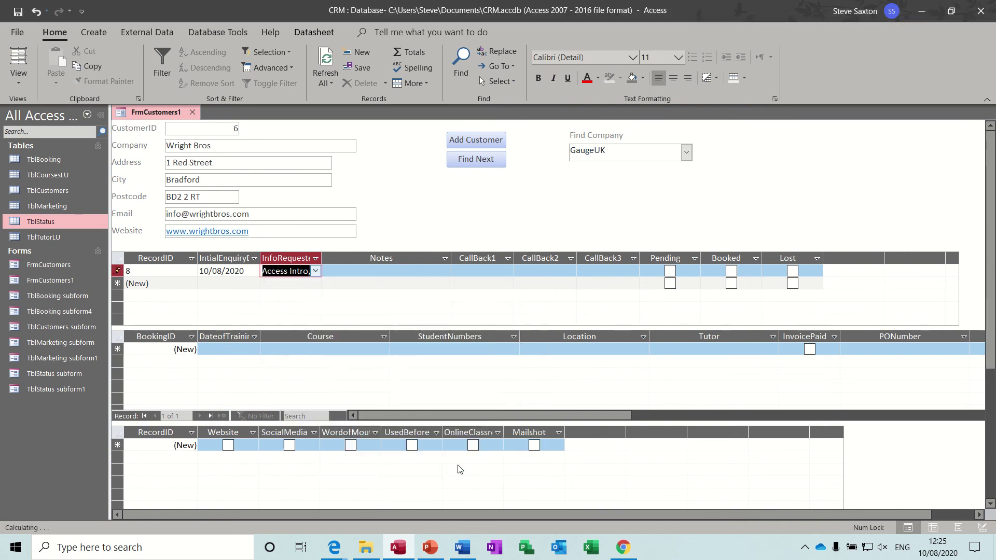
Step: Add the note 'Want training in Leeds' and mark the status record Booked
{"action": "left_click", "coordinate": [376, 272]}
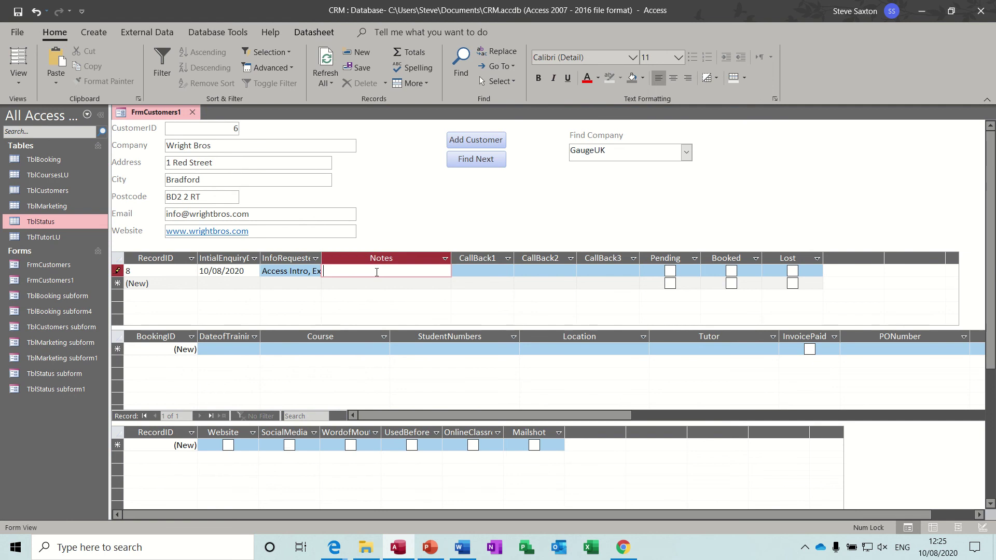
{"action": "type", "text": "Want training in Leeds"}
{"action": "left_click", "coordinate": [471, 271]}
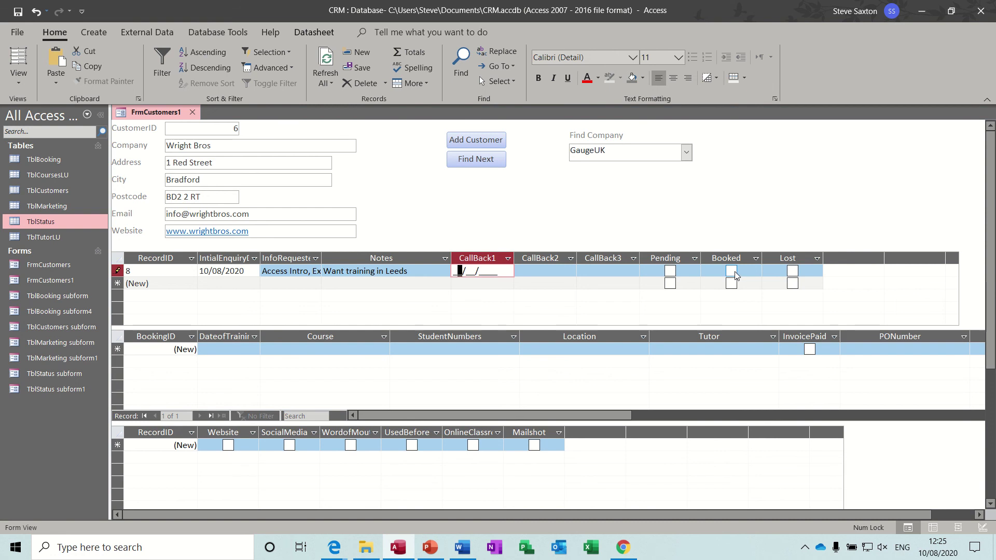
{"action": "left_click", "coordinate": [734, 272]}
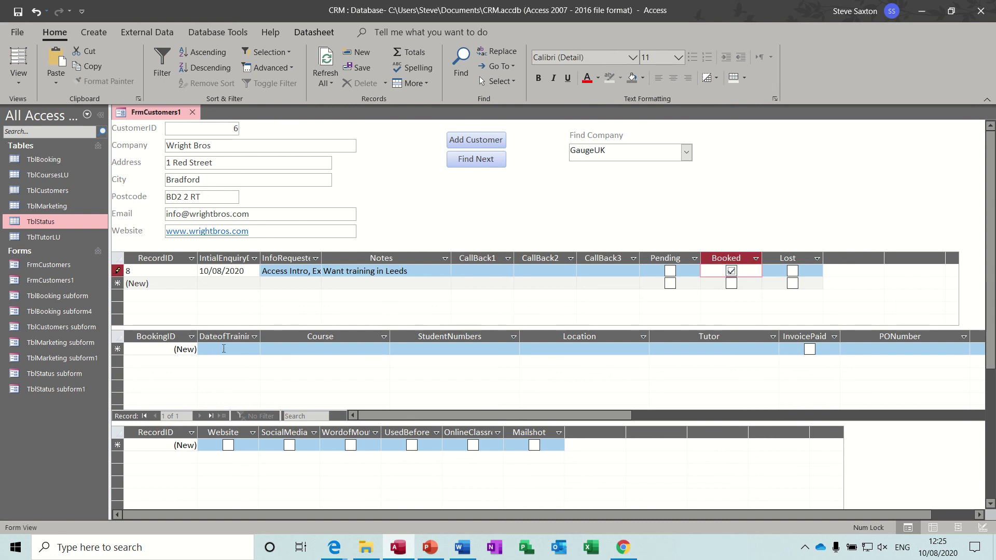
Step: Start a booking dated today for the Access Intro course located in Leeds
{"action": "left_click", "coordinate": [204, 351]}
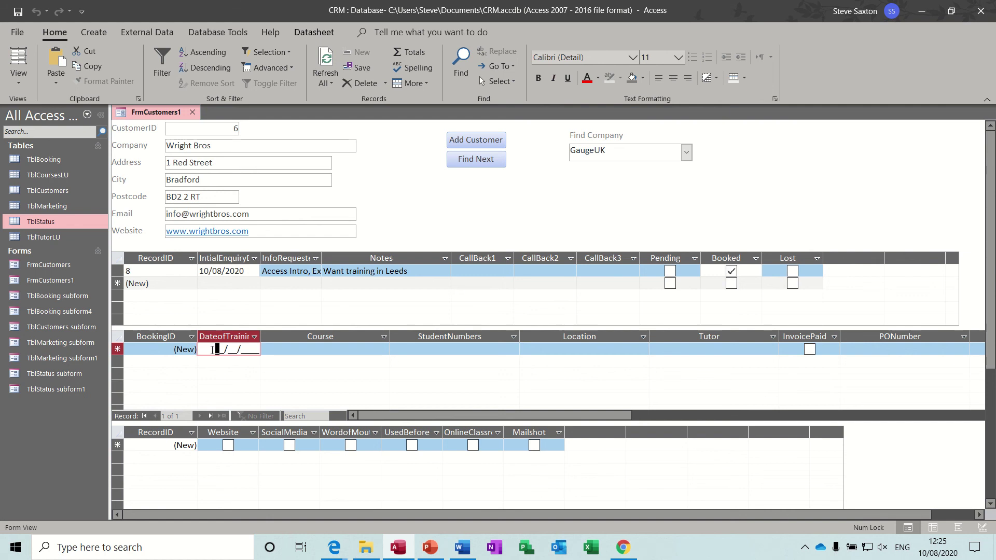
{"action": "key", "text": "ctrl+semicolon"}
{"action": "key", "text": "Tab"}
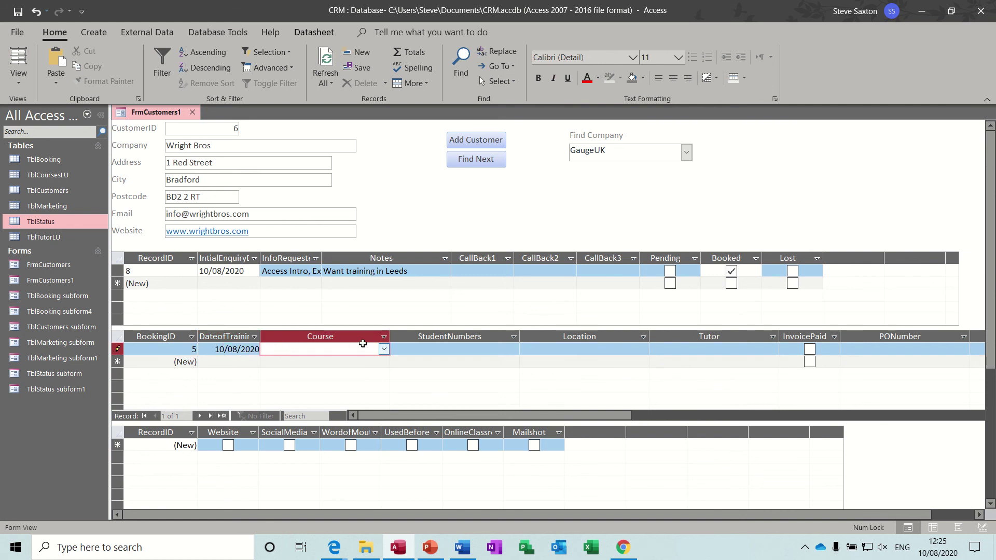
{"action": "left_click", "coordinate": [384, 349]}
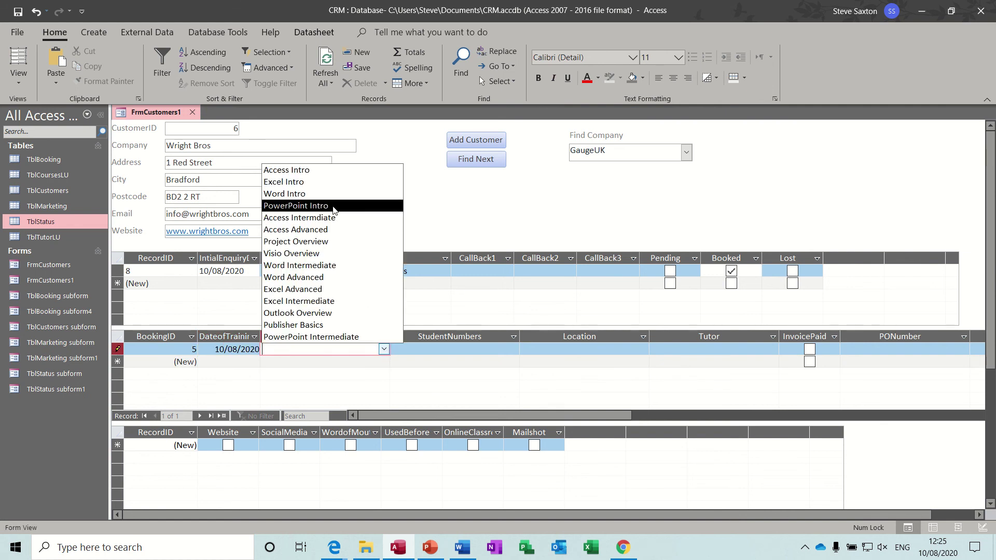
{"action": "left_click", "coordinate": [309, 174]}
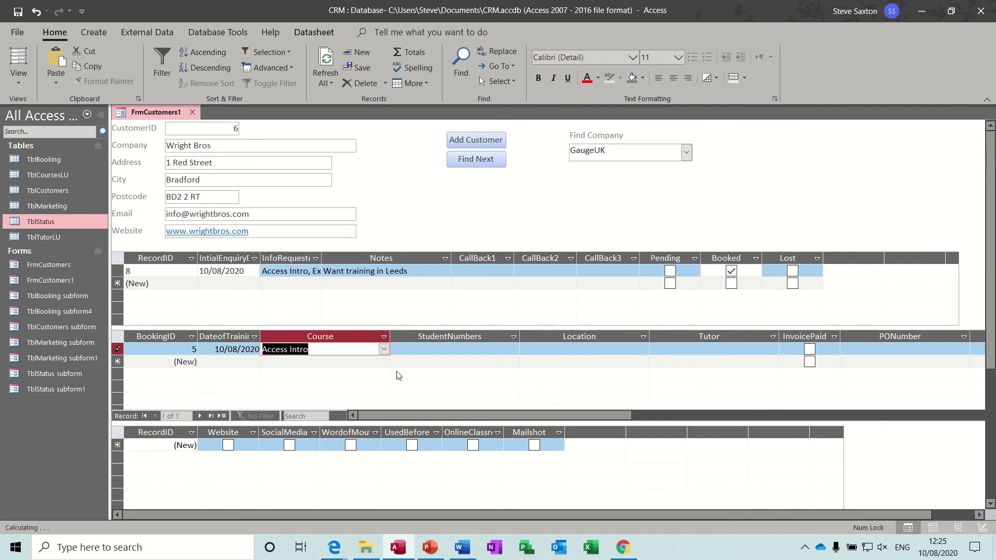
{"action": "left_click", "coordinate": [414, 350]}
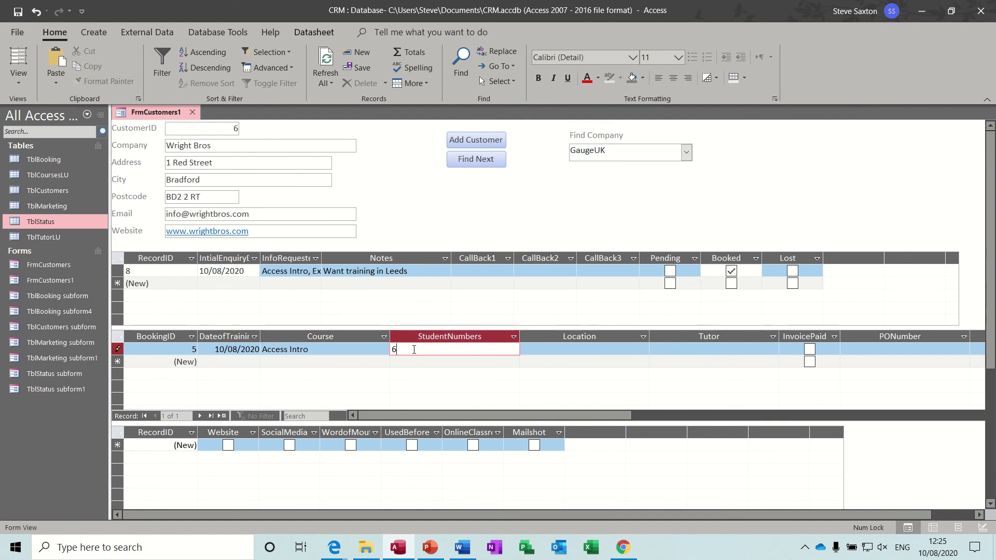
{"action": "left_click", "coordinate": [526, 352]}
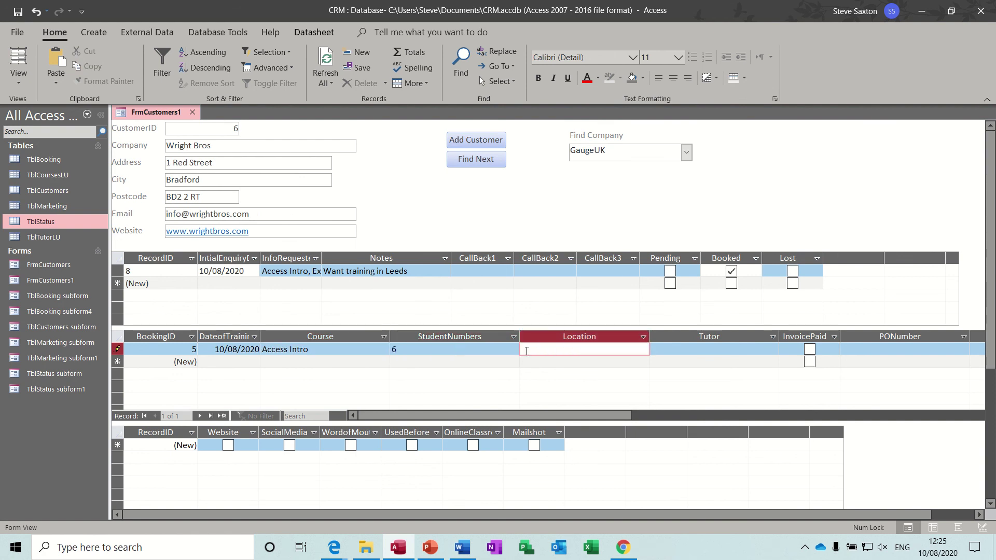
{"action": "type", "text": "Leeds"}
Step: Assign the first listed tutor to the Access Intro booking
{"action": "left_click", "coordinate": [667, 350]}
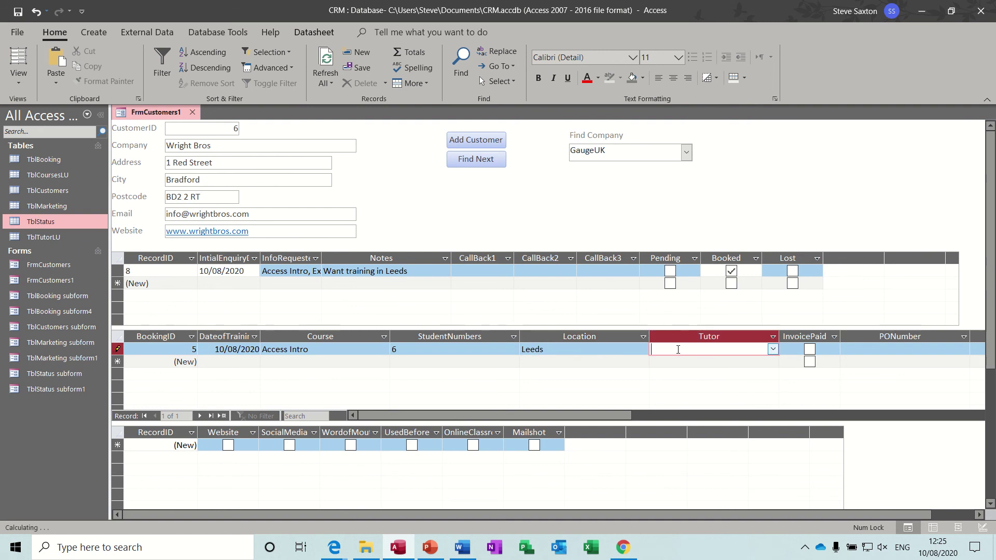
{"action": "left_click", "coordinate": [774, 349]}
{"action": "left_click", "coordinate": [684, 358]}
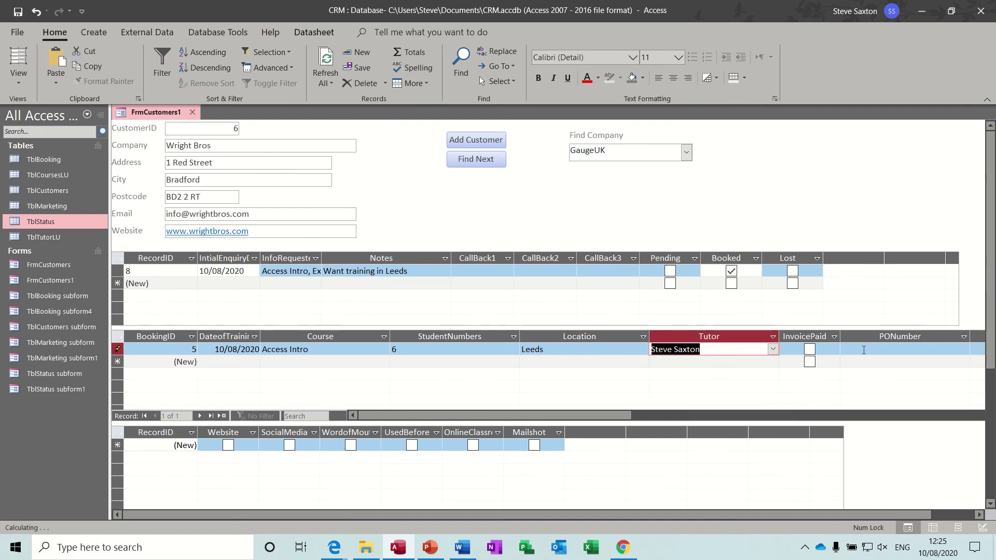
{"action": "left_click", "coordinate": [863, 350]}
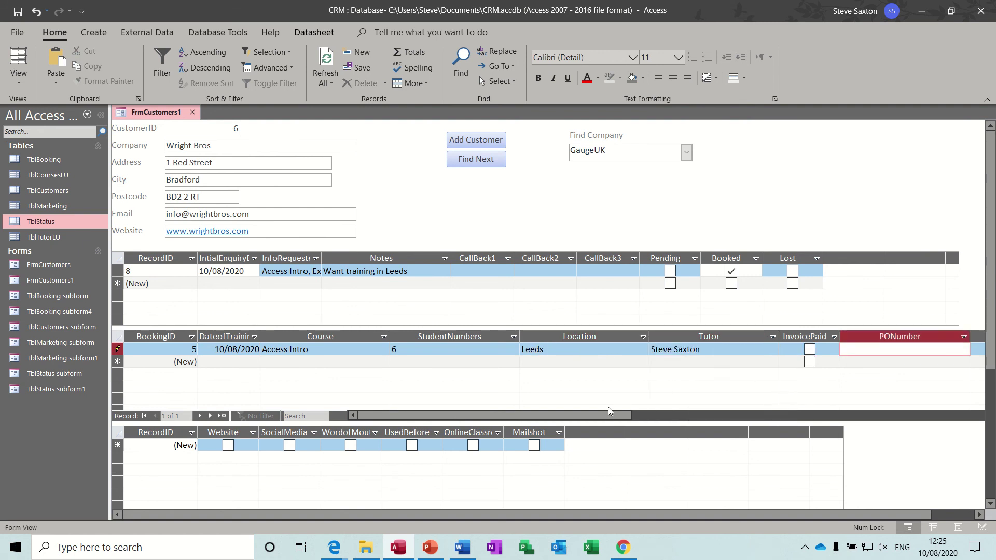
{"action": "left_click_drag", "start_coordinate": [608, 415], "coordinate": [710, 424]}
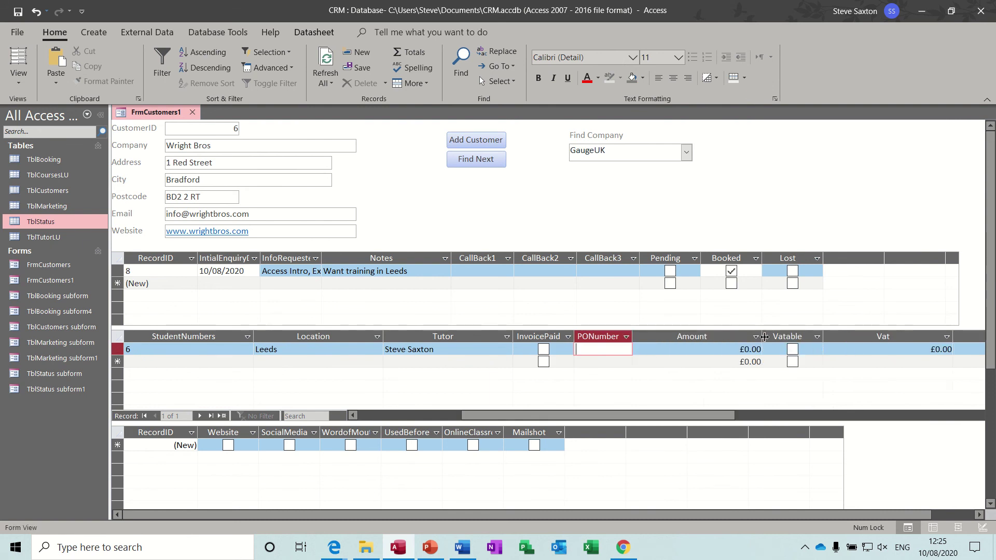
Step: Enter the £500.00 amount, tick Vatable, and autofit the Amount, Vat and Total columns
{"action": "double_click", "coordinate": [761, 337]}
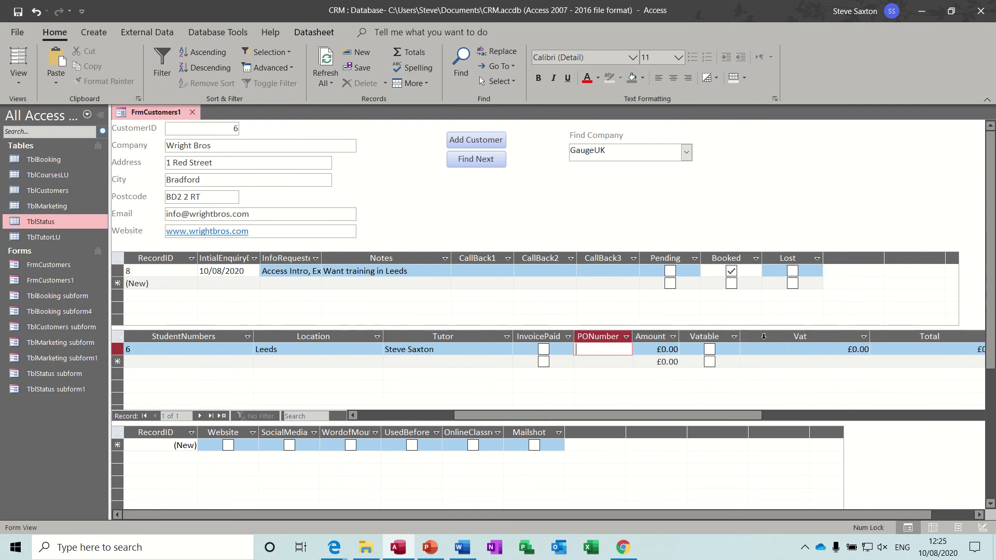
{"action": "left_click", "coordinate": [677, 351]}
{"action": "type", "text": "5"}
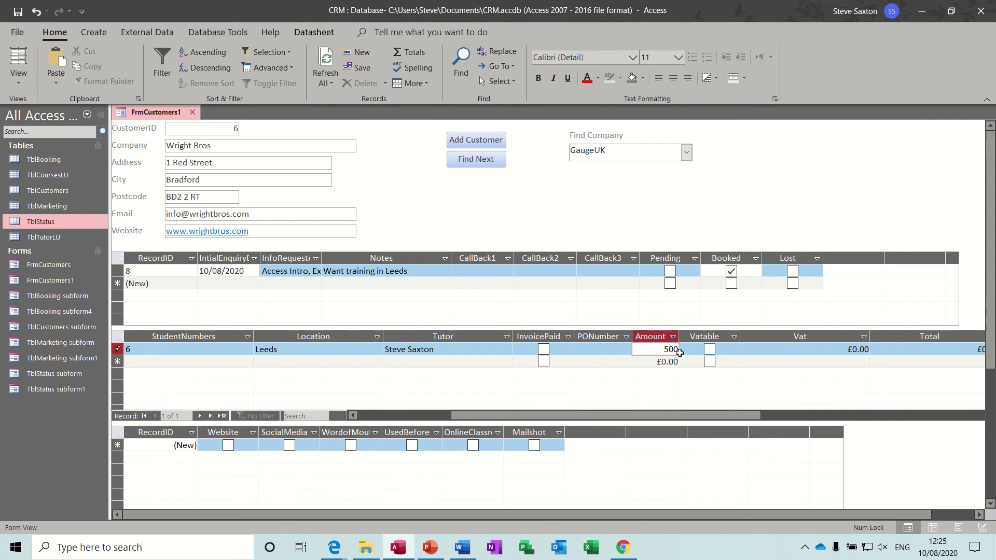
{"action": "left_click", "coordinate": [709, 350]}
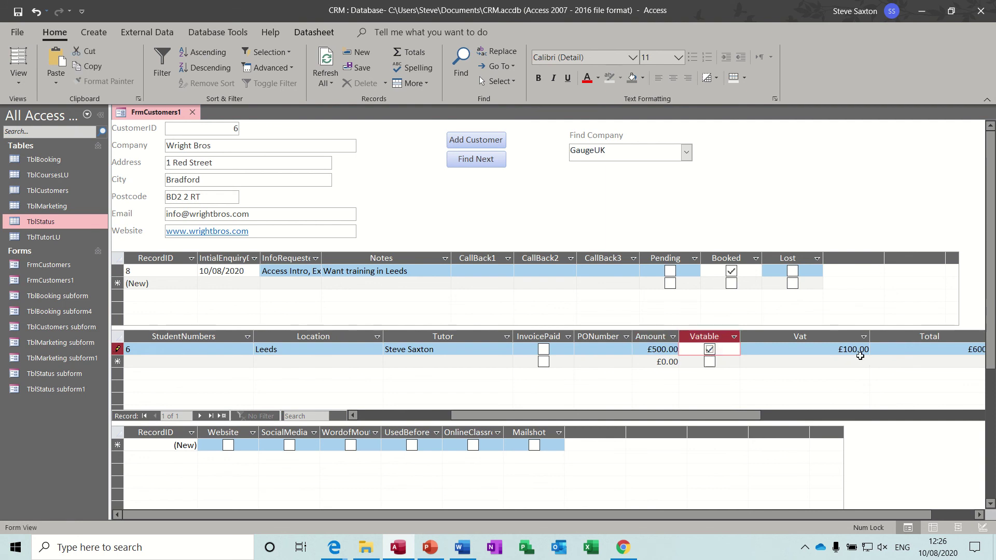
{"action": "left_click", "coordinate": [863, 337]}
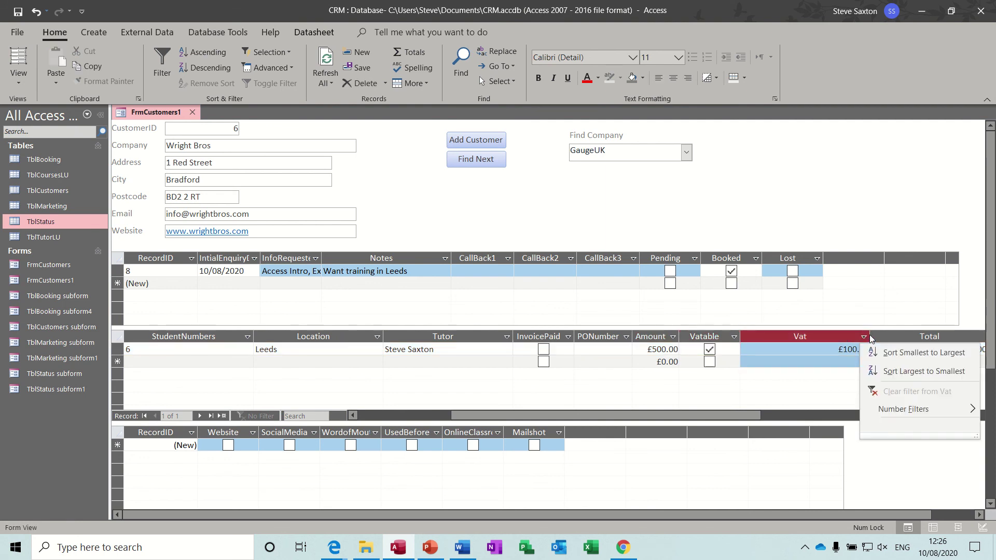
{"action": "key", "text": "Escape"}
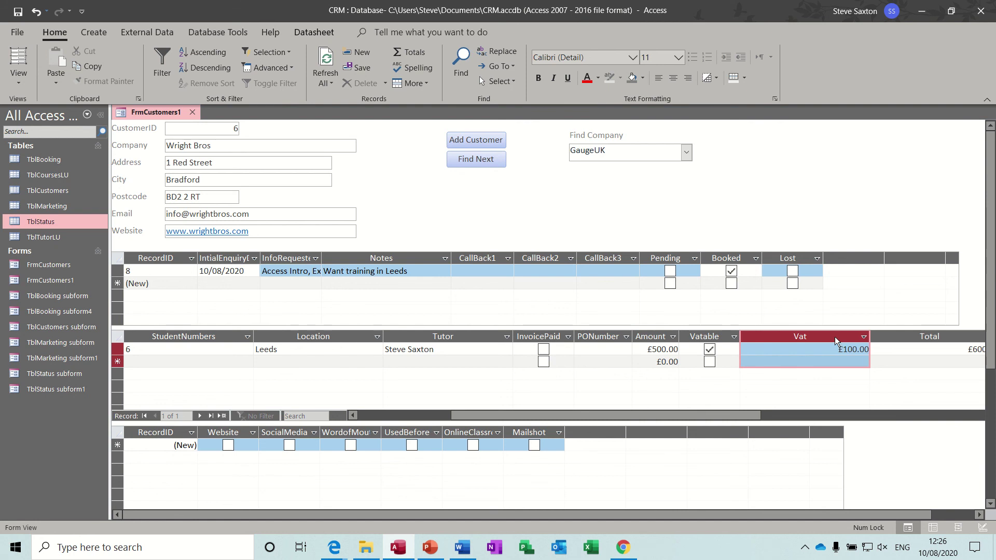
{"action": "double_click", "coordinate": [870, 337]}
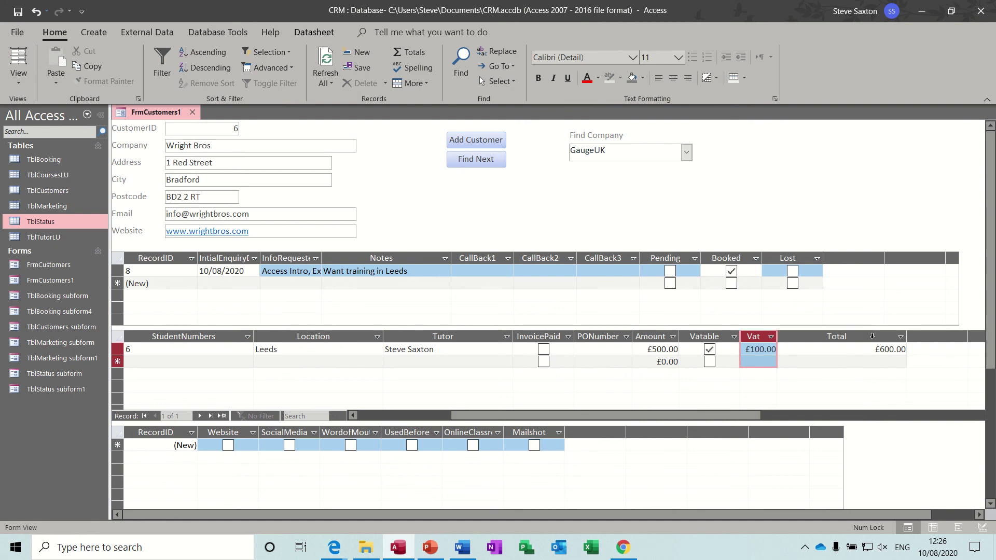
{"action": "double_click", "coordinate": [906, 337]}
{"action": "left_click_drag", "start_coordinate": [727, 418], "coordinate": [602, 418]}
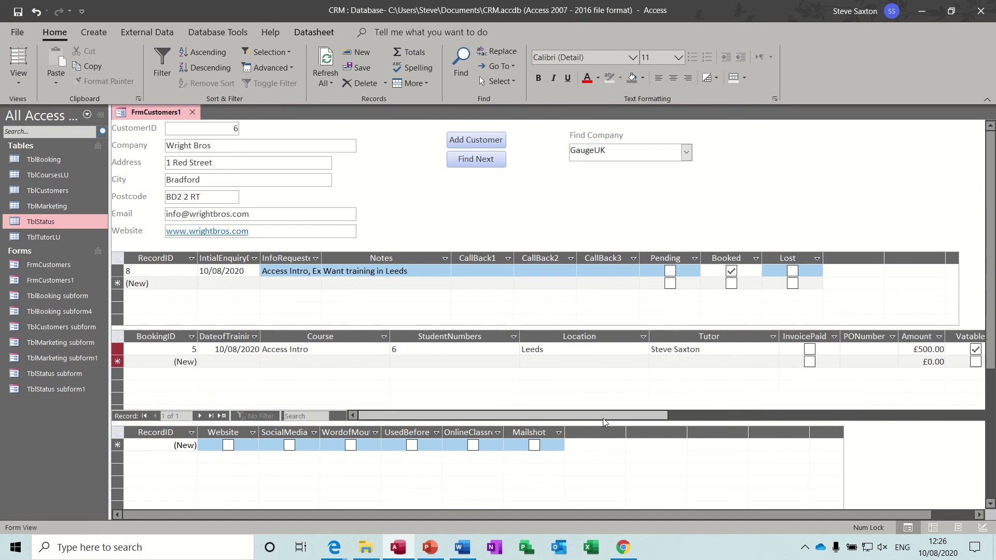
Step: Add an Excel Intro booking dated 11/08/2020 for 6 students in Leeds
{"action": "left_click", "coordinate": [211, 363]}
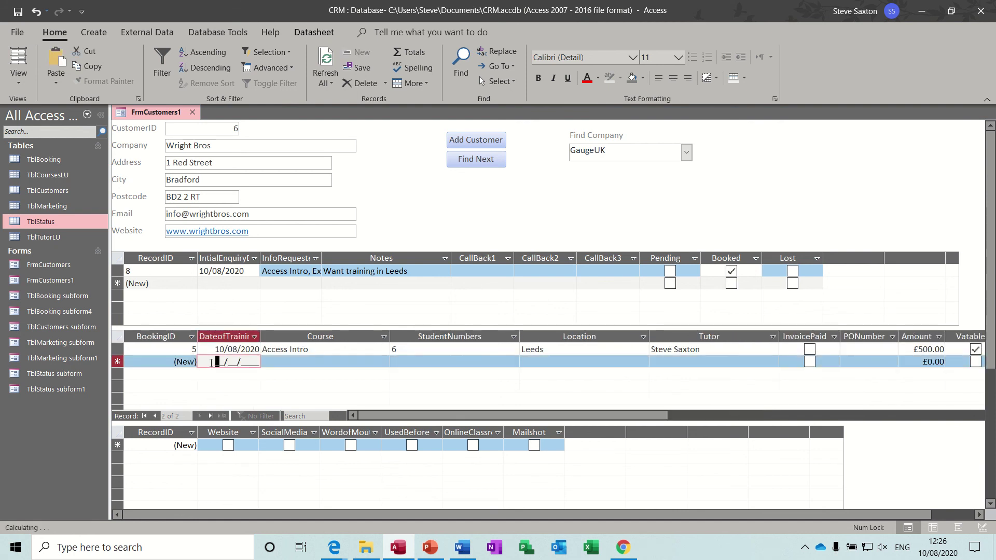
{"action": "type", "text": "11/08/202"}
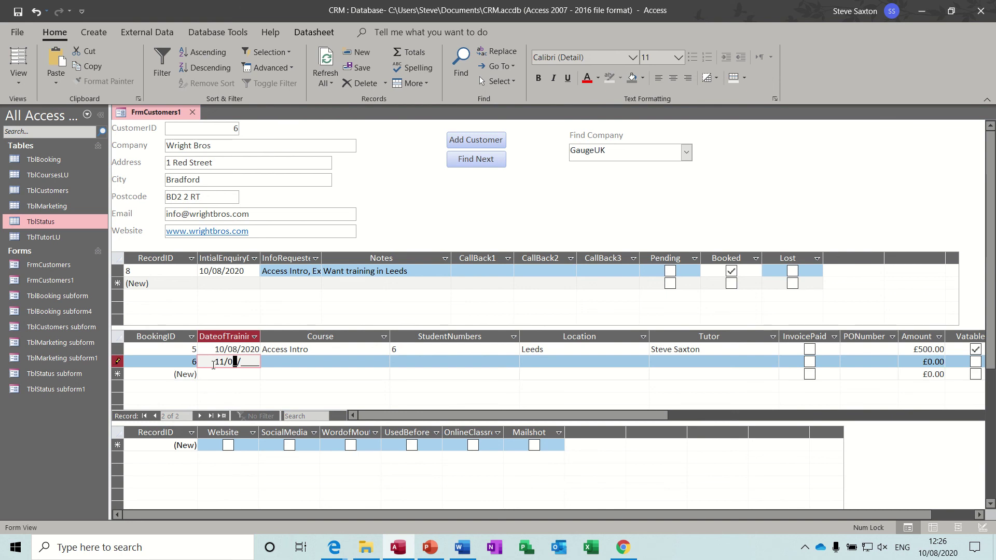
{"action": "type", "text": "0"}
{"action": "left_click", "coordinate": [268, 359]}
{"action": "left_click", "coordinate": [384, 361]}
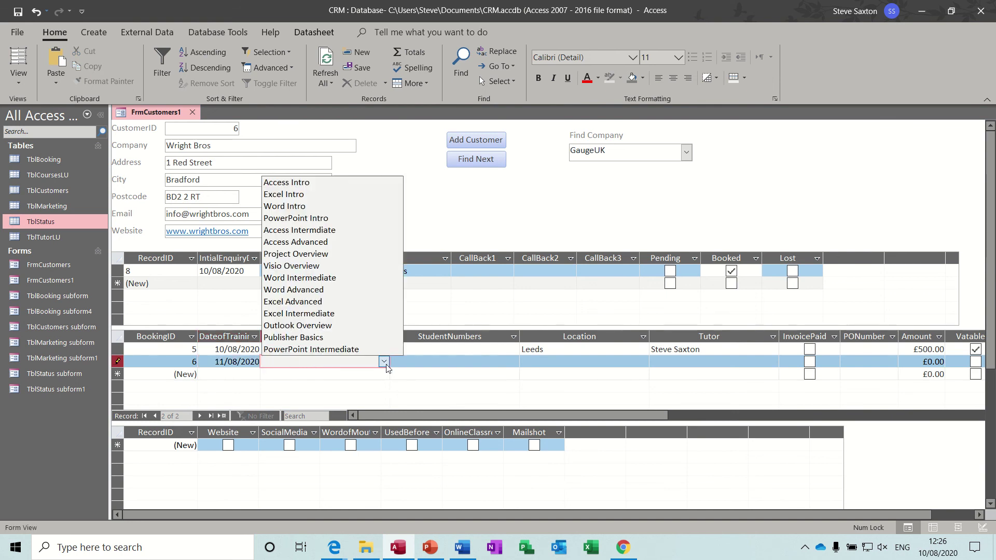
{"action": "left_click", "coordinate": [285, 194]}
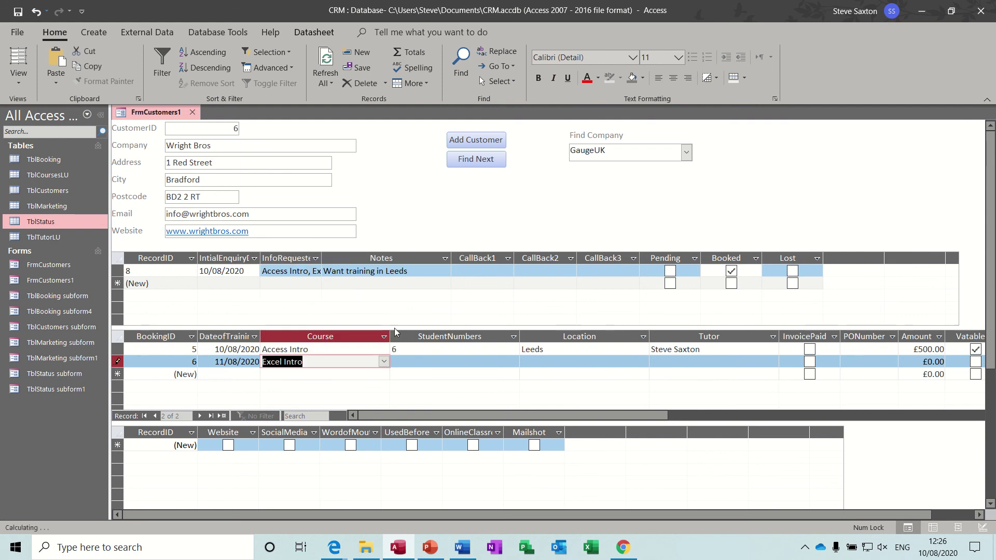
{"action": "left_click", "coordinate": [398, 362]}
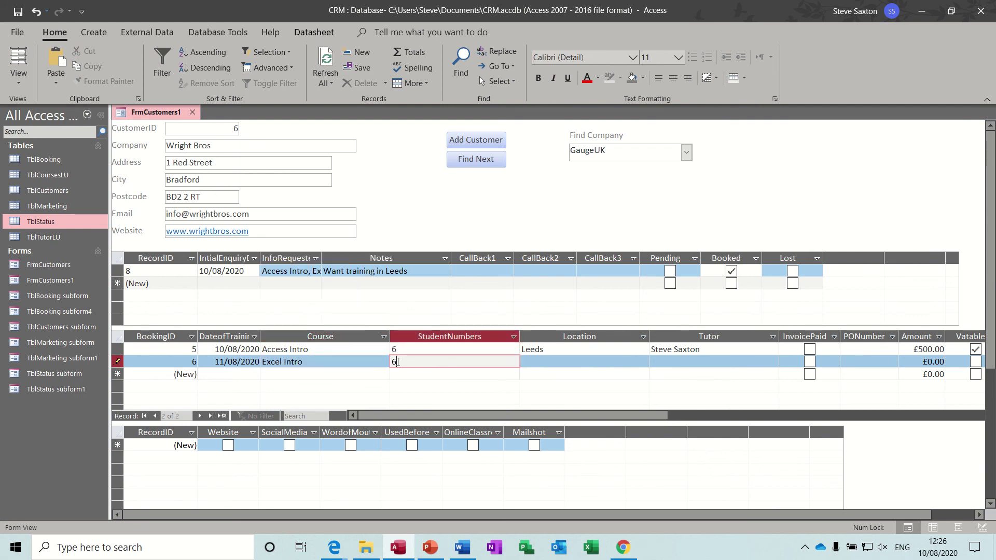
{"action": "left_click", "coordinate": [526, 363]}
{"action": "type", "text": "Le"}
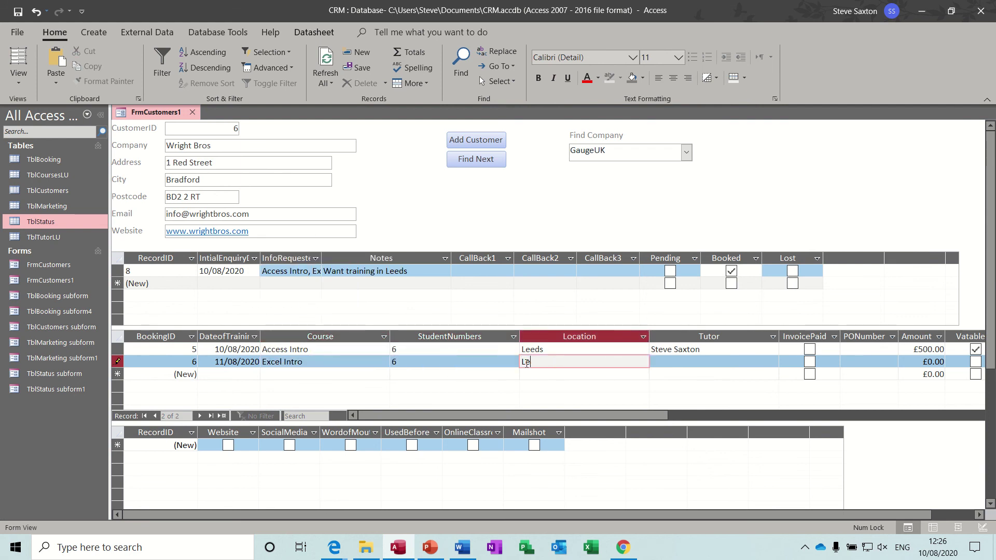
{"action": "type", "text": "eds"}
{"action": "key", "text": "Tab"}
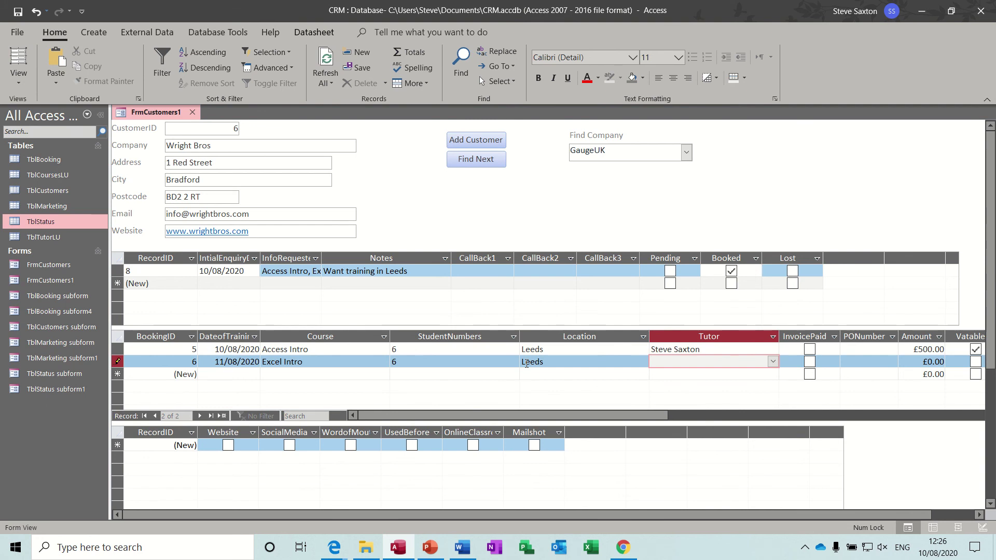
Step: Assign a tutor, enter 500 as VAT-able, and autofit the Tutor and Location columns
{"action": "left_click", "coordinate": [773, 361]}
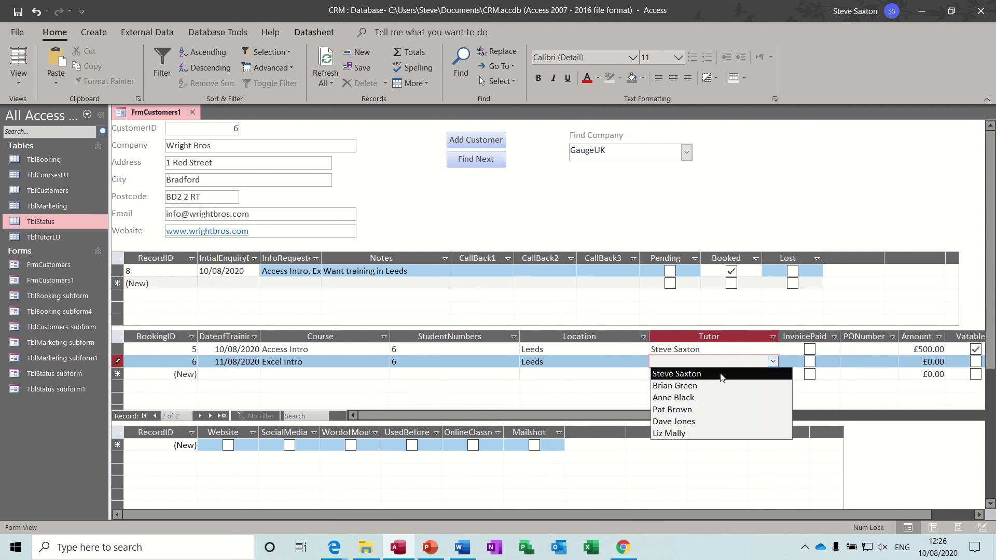
{"action": "left_click", "coordinate": [699, 386]}
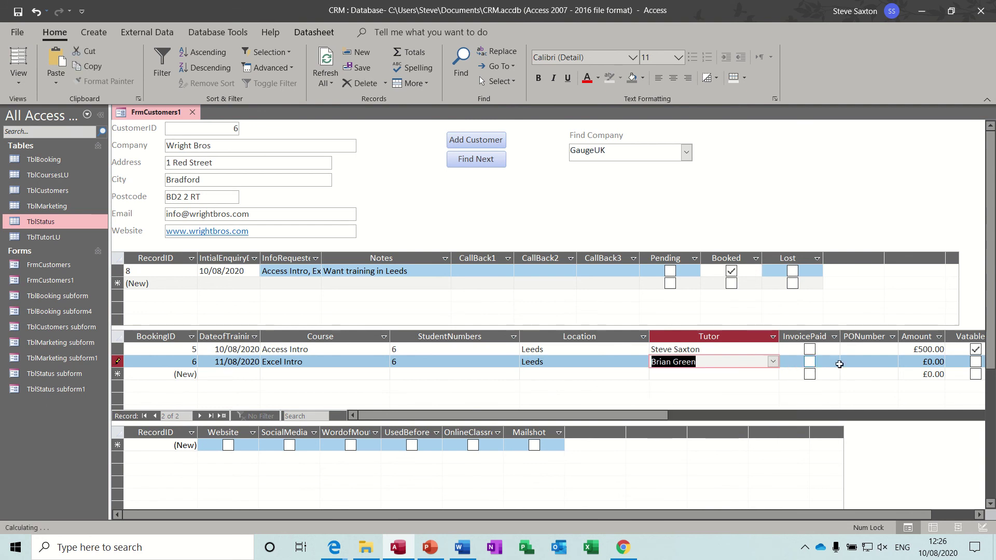
{"action": "left_click", "coordinate": [900, 366]}
{"action": "type", "text": "500"}
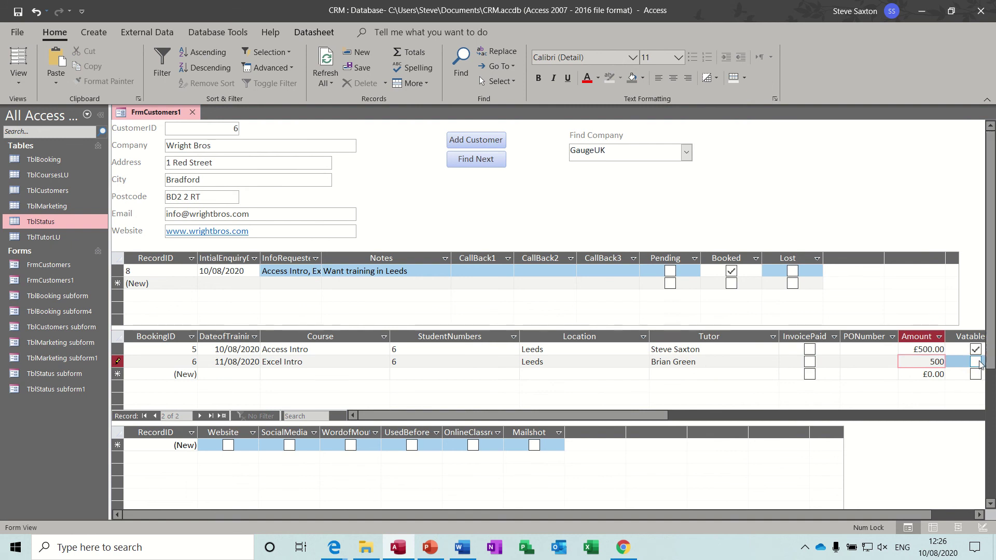
{"action": "key", "text": "Tab"}
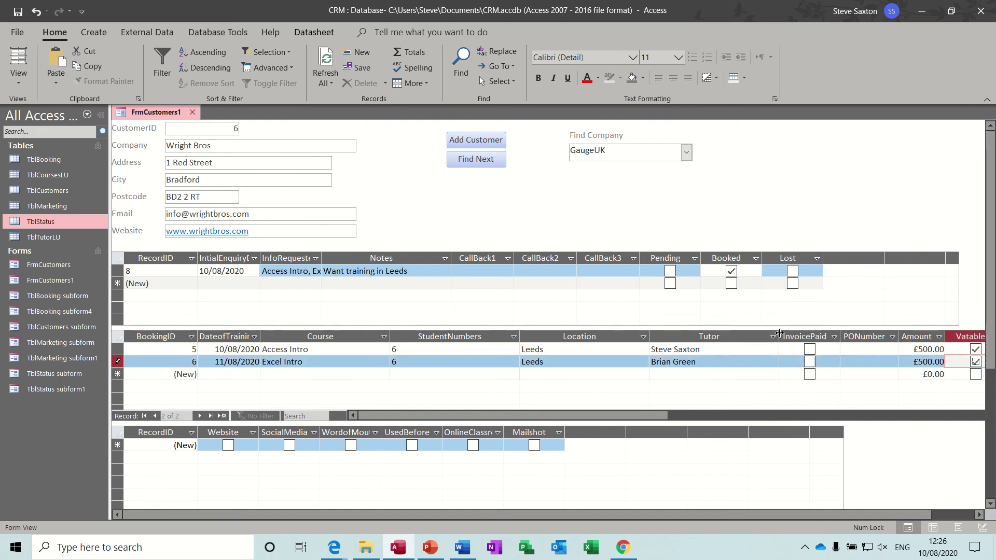
{"action": "double_click", "coordinate": [779, 336]}
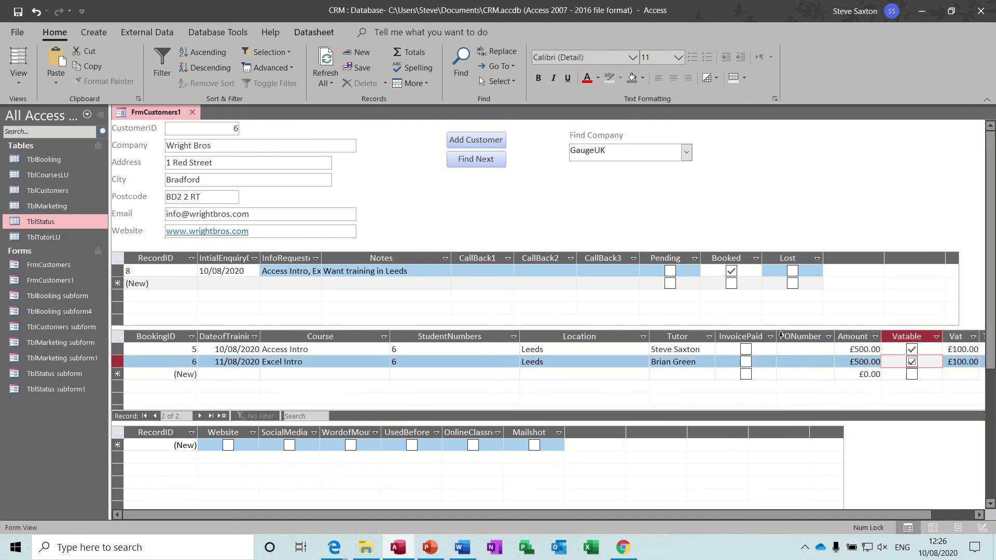
{"action": "double_click", "coordinate": [649, 336]}
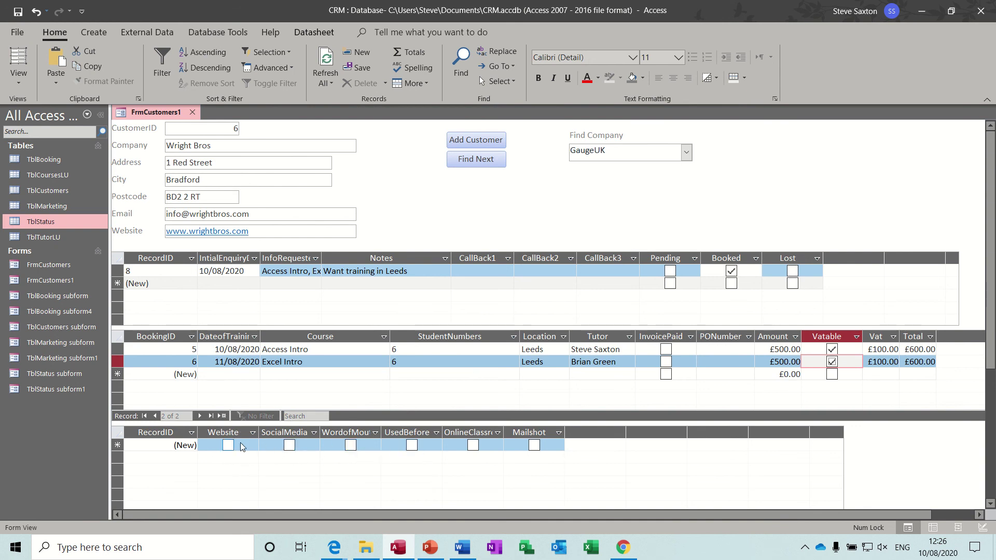
Step: Tick Website on the first marketing entry and UsedBefore on the next one
{"action": "left_click", "coordinate": [228, 445]}
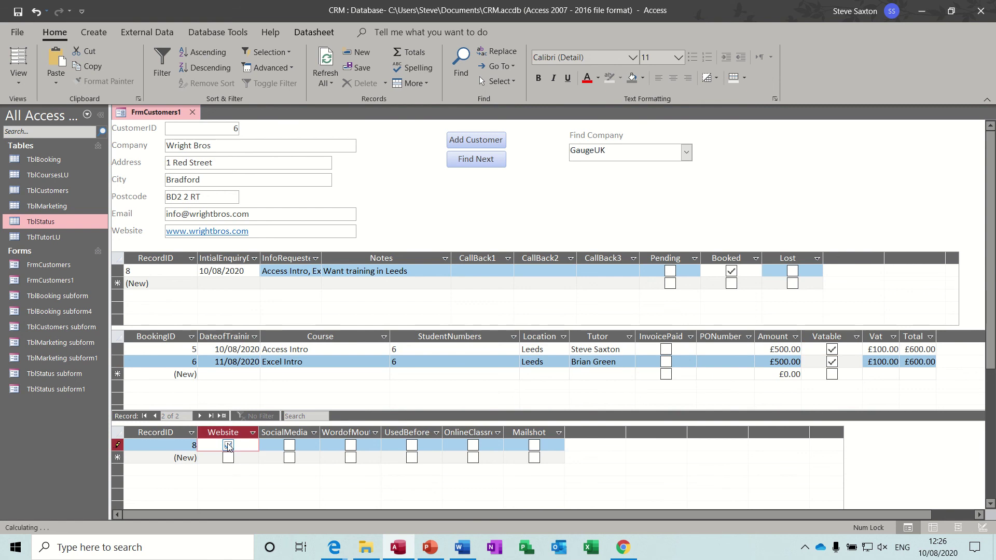
{"action": "left_click", "coordinate": [237, 349]}
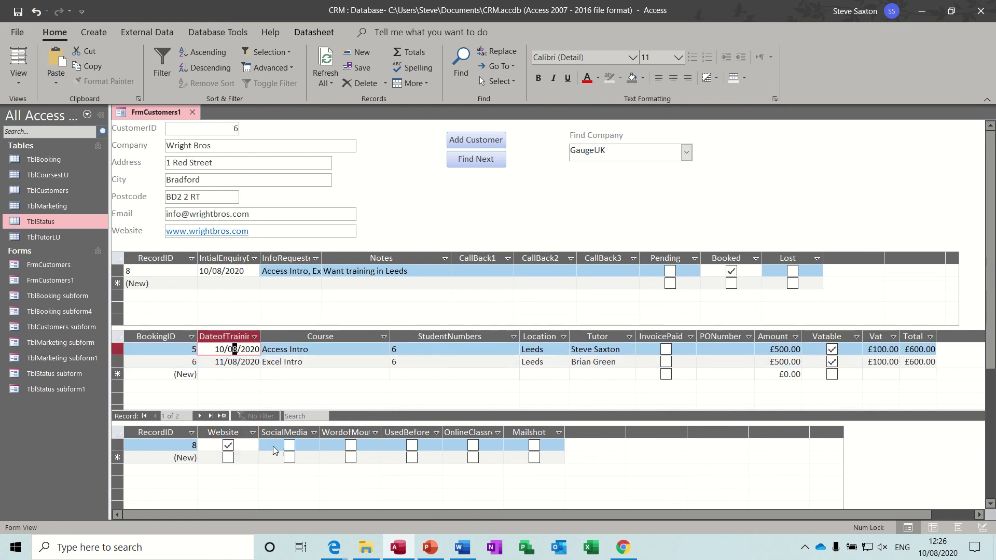
{"action": "key", "text": "Down"}
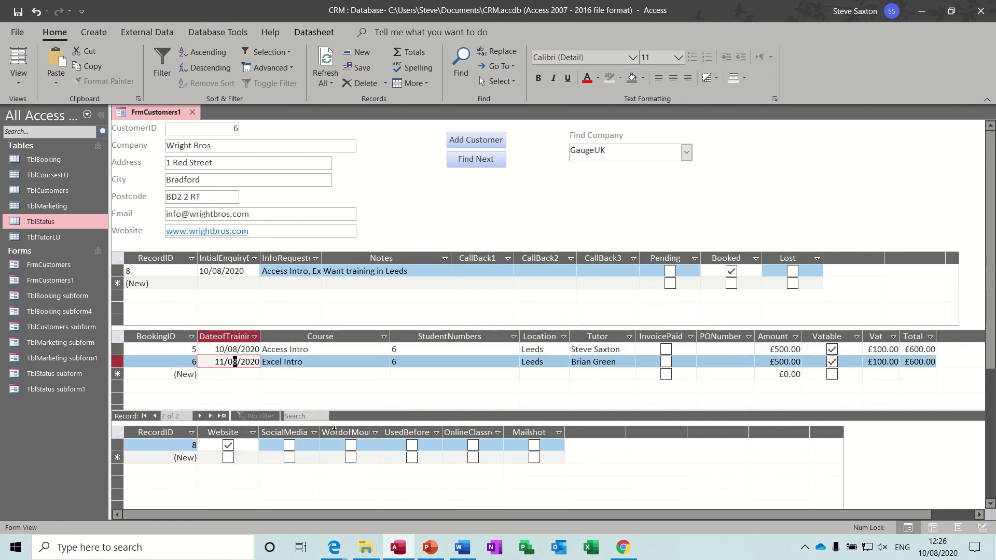
{"action": "left_click", "coordinate": [412, 458]}
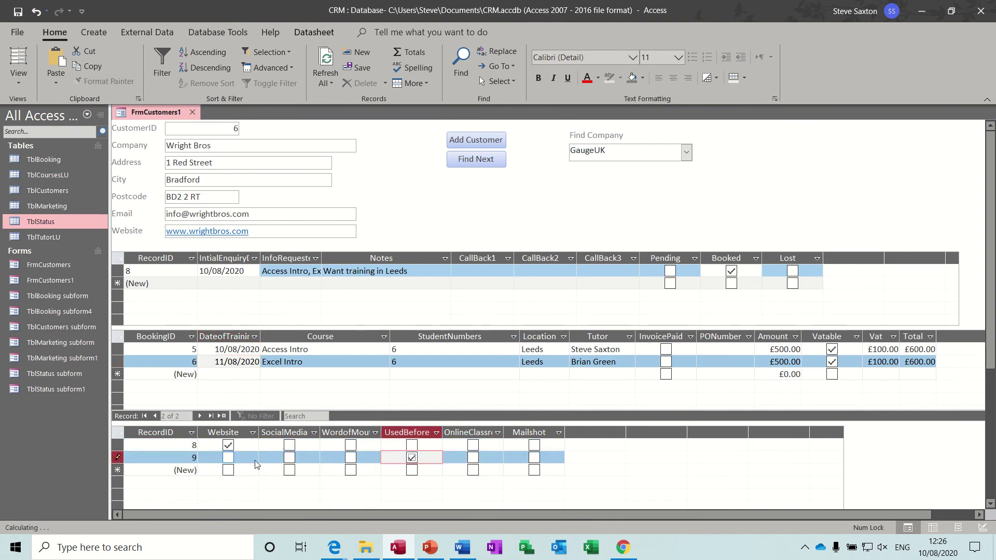